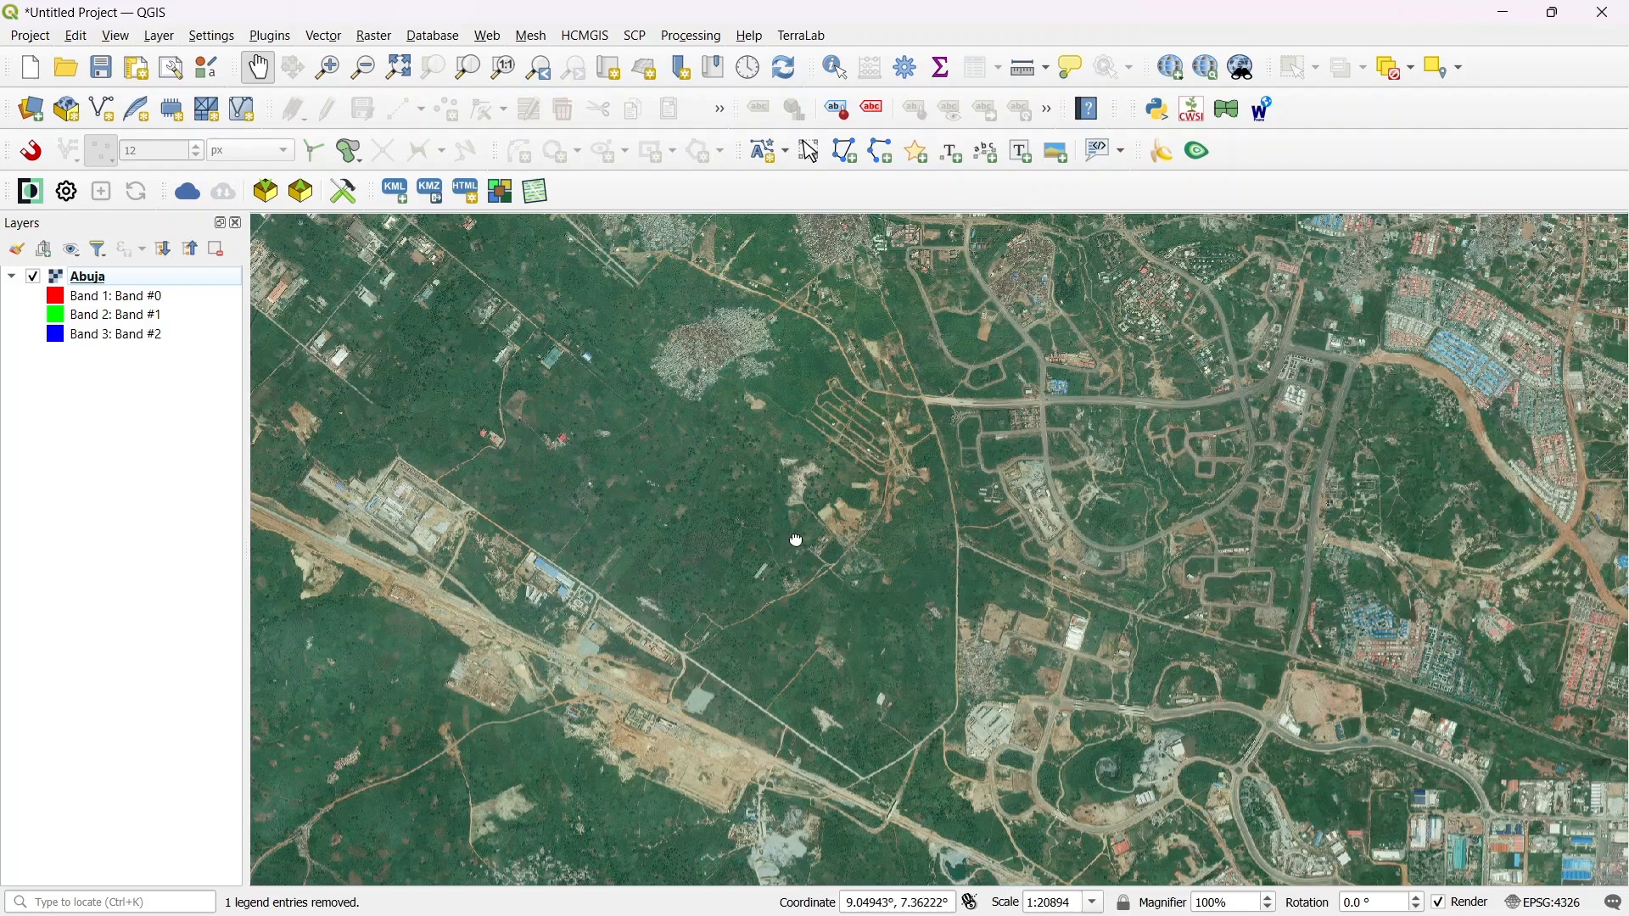
# - Start Clip Raster by Extent for the Abuja raster and set the clipping extent to 7.445147,7.461137,9.073221,9.085784, copied from the Clip_poi text in Notepad
pyautogui.moveTo(792, 538); pyautogui.dragTo(810, 553)
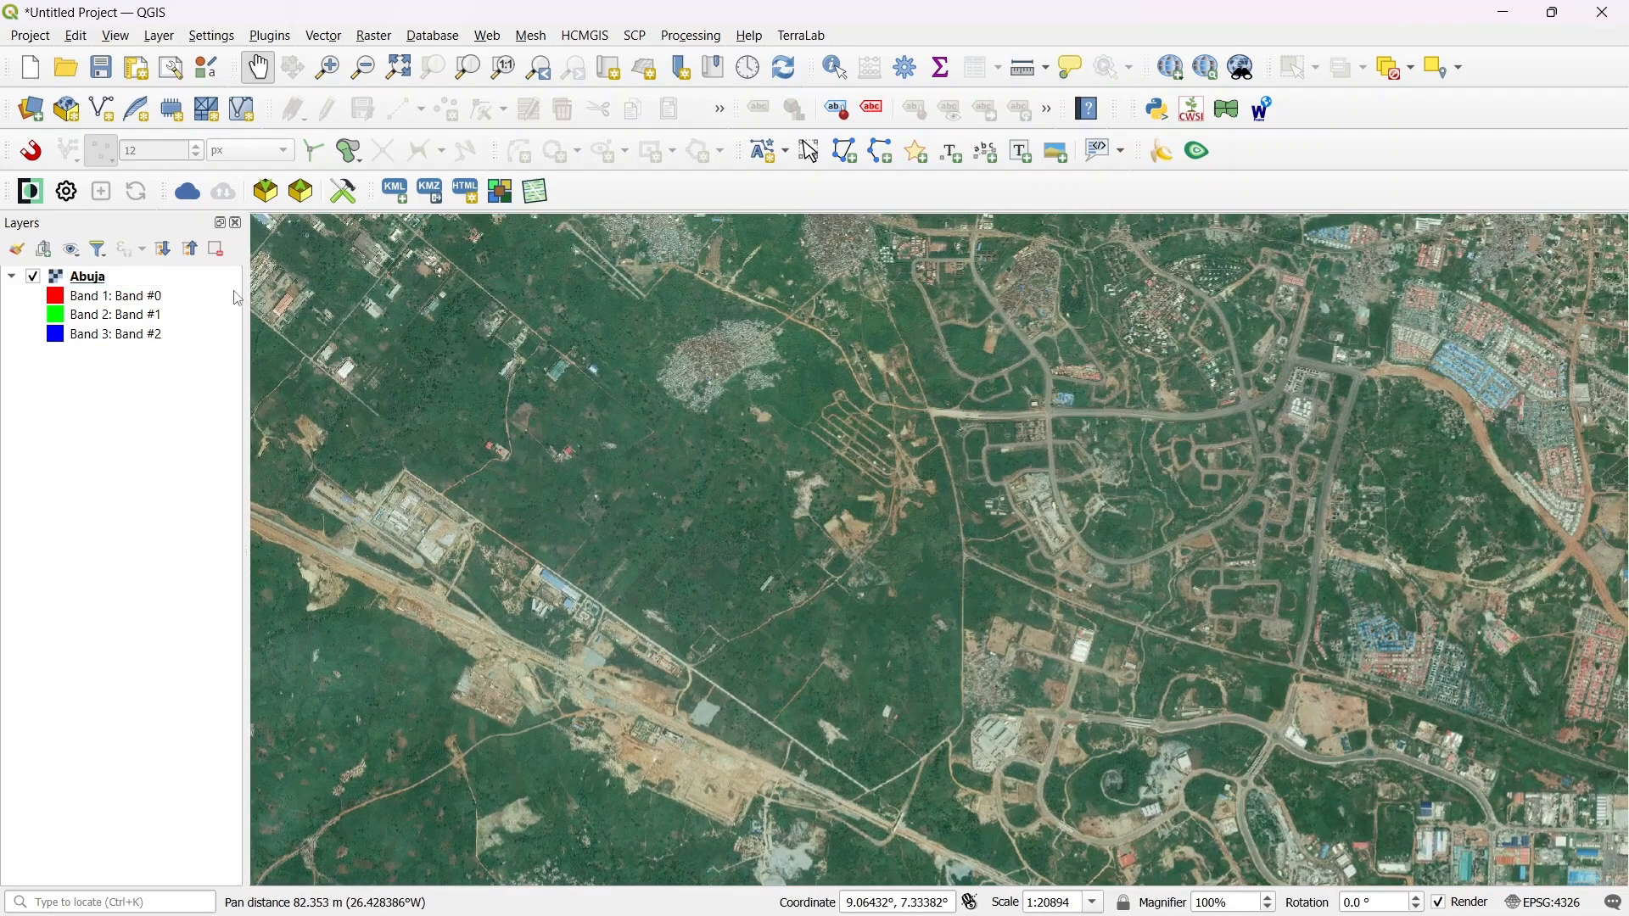
pyautogui.click(378, 36)
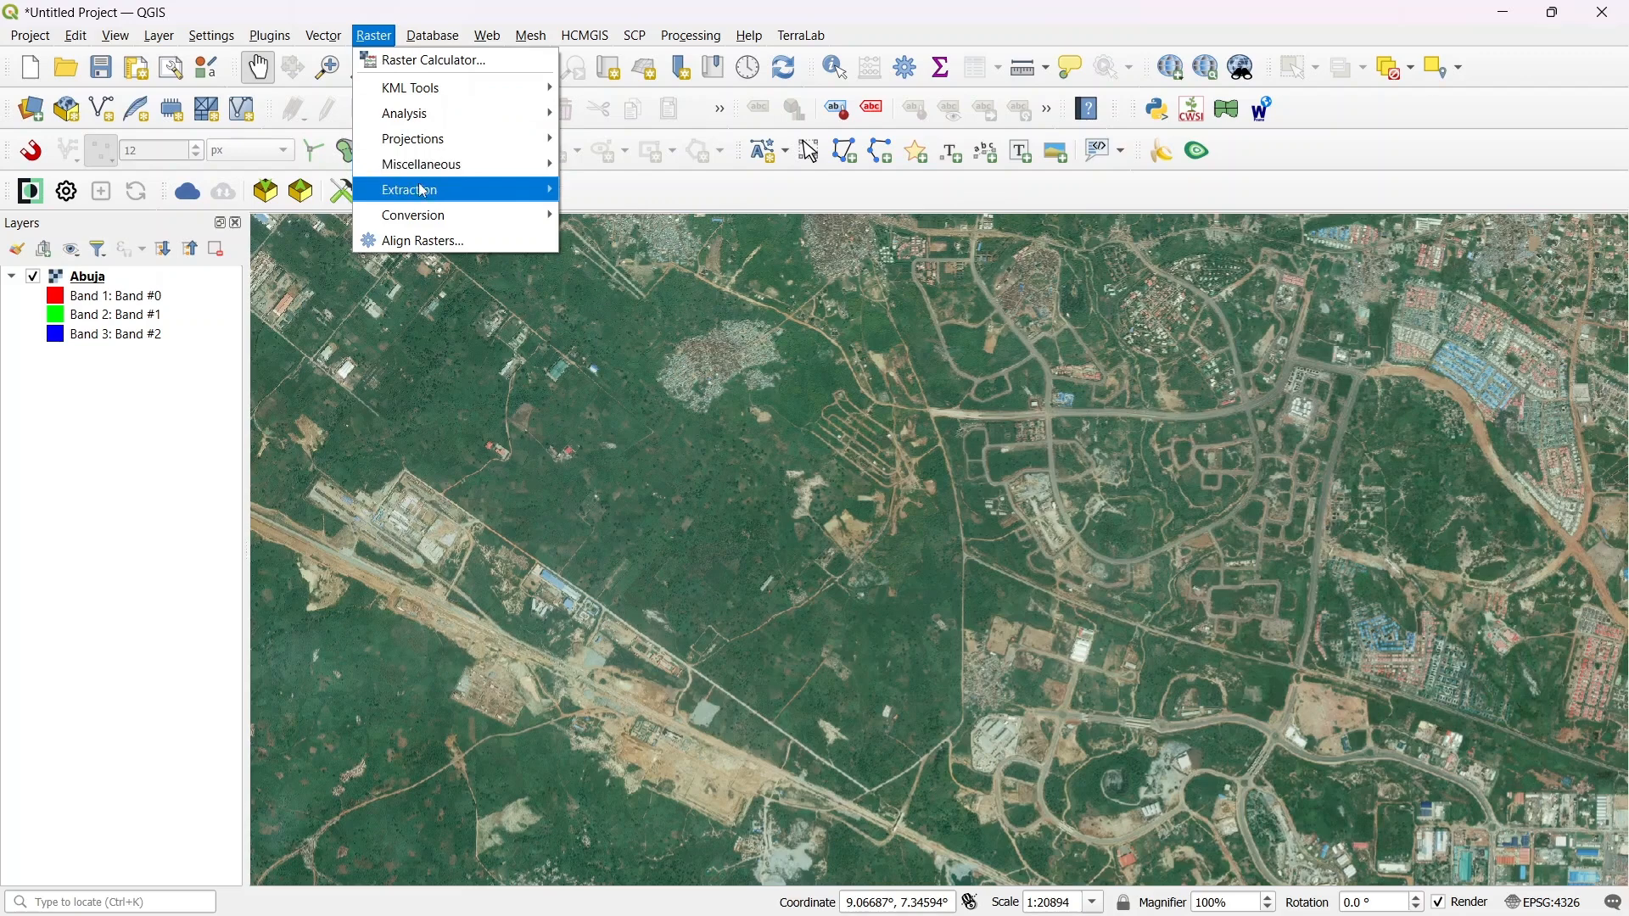
pyautogui.moveTo(451, 198)
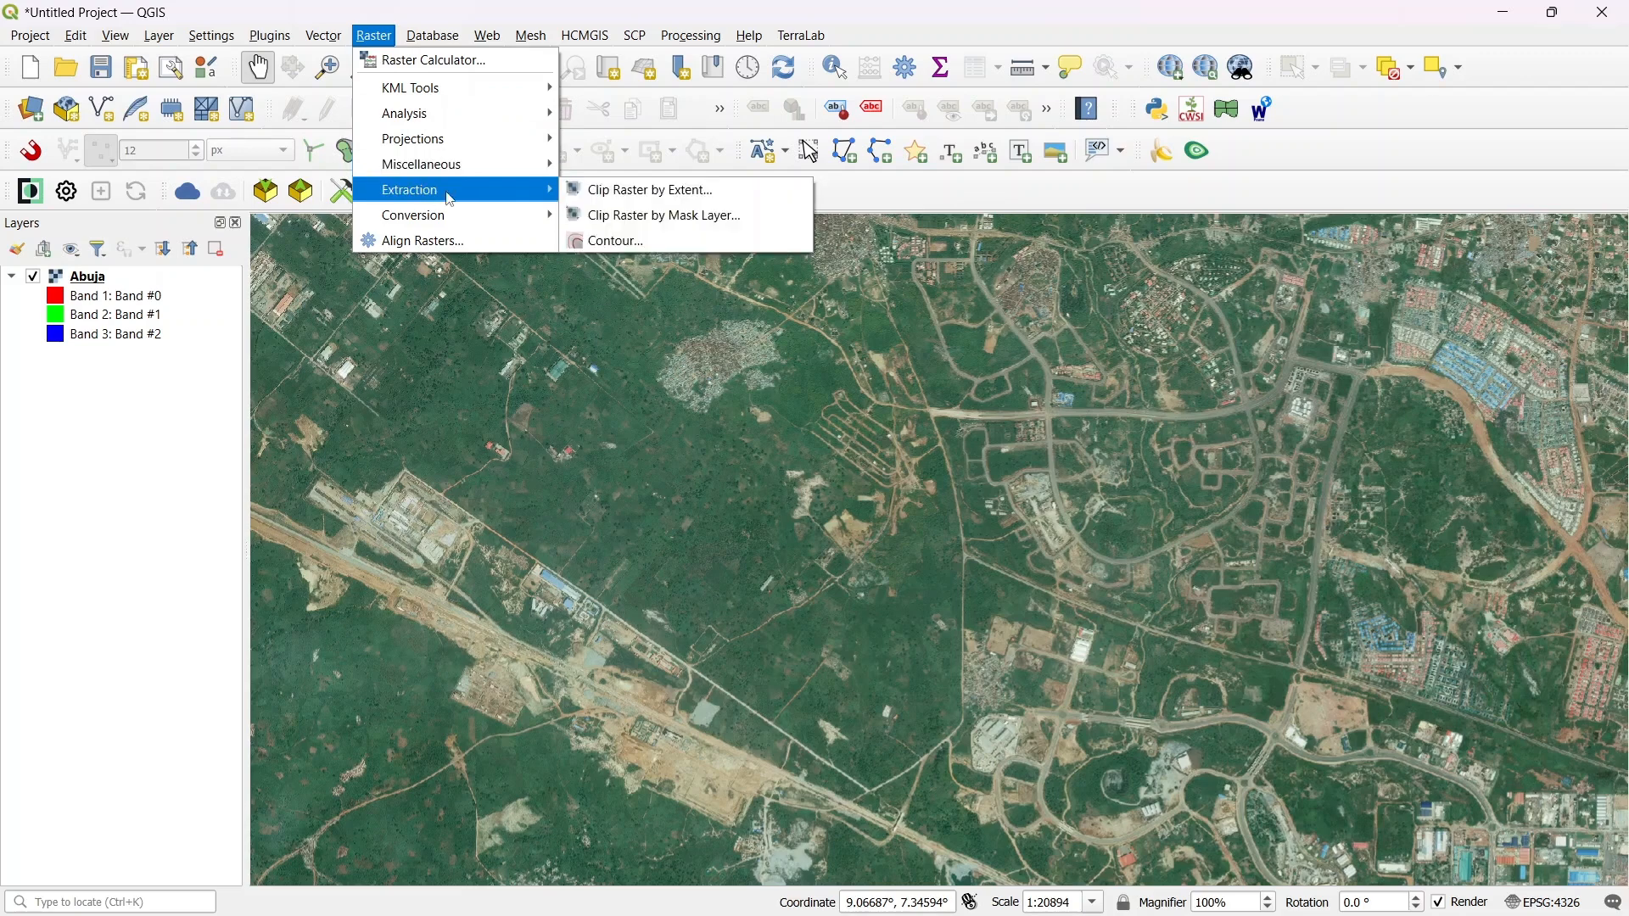
pyautogui.click(668, 194)
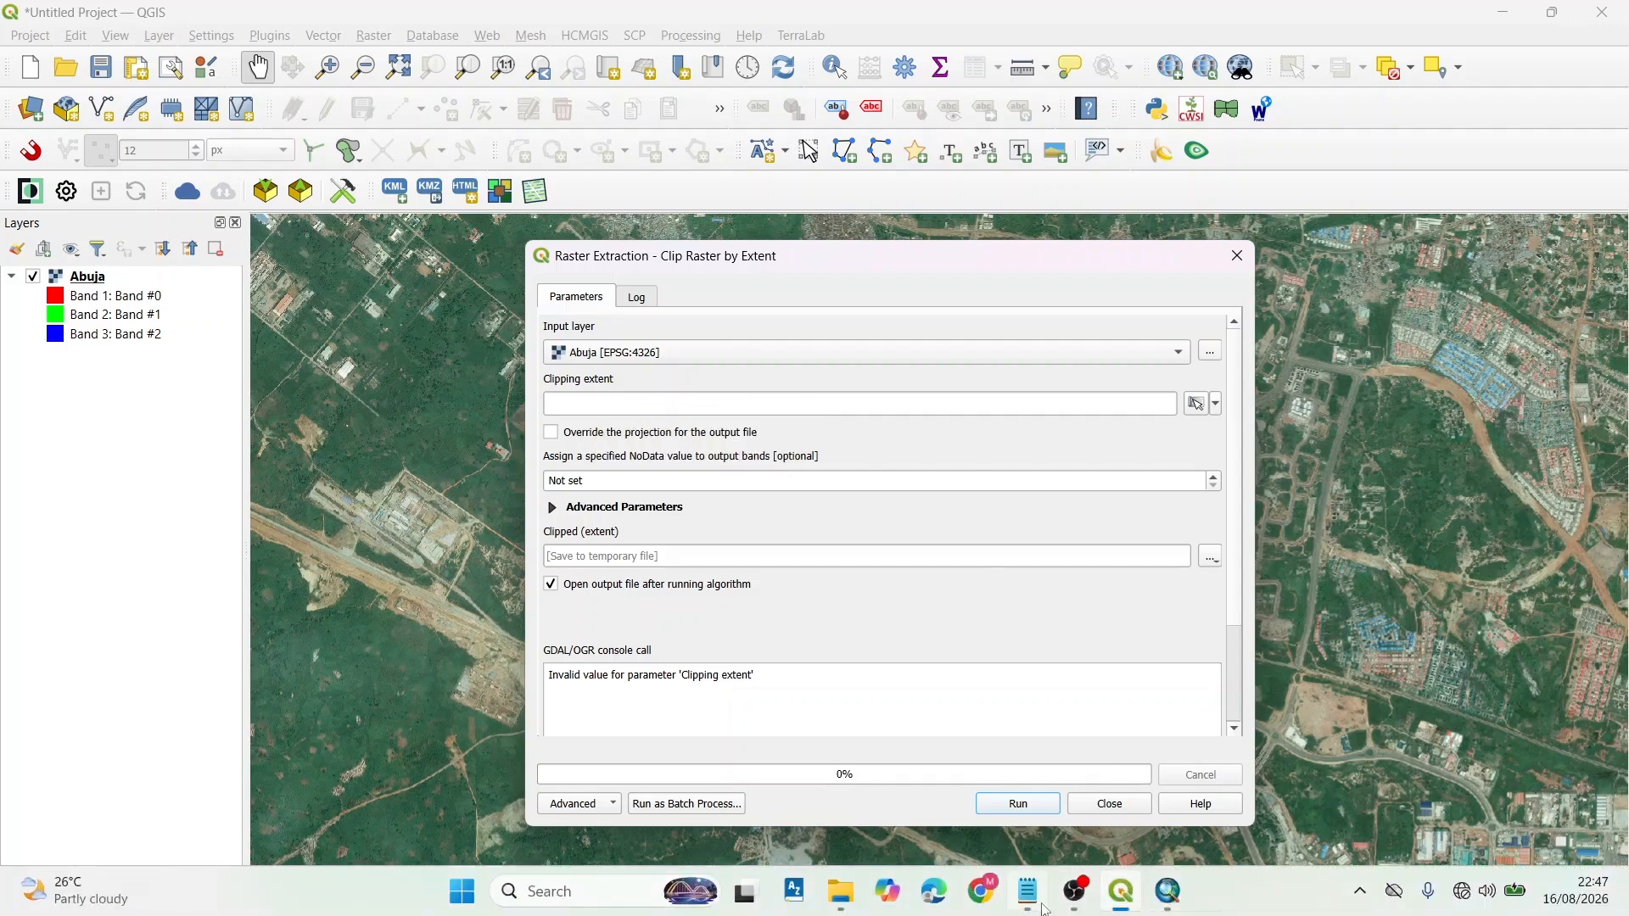
pyautogui.click(1036, 909)
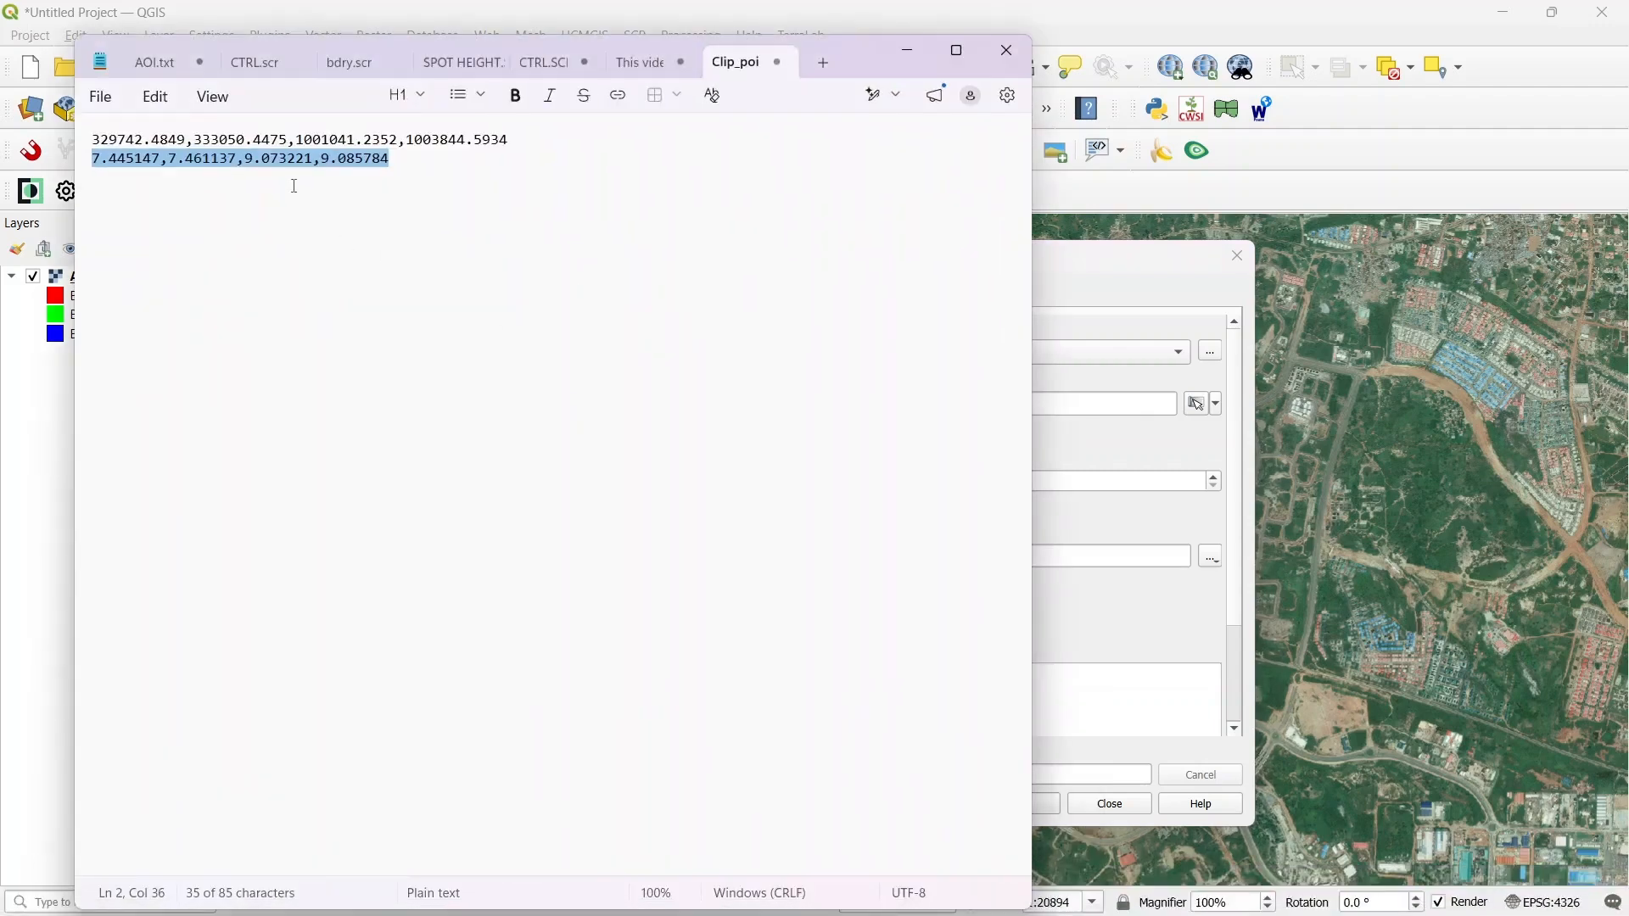
pyautogui.click(279, 159)
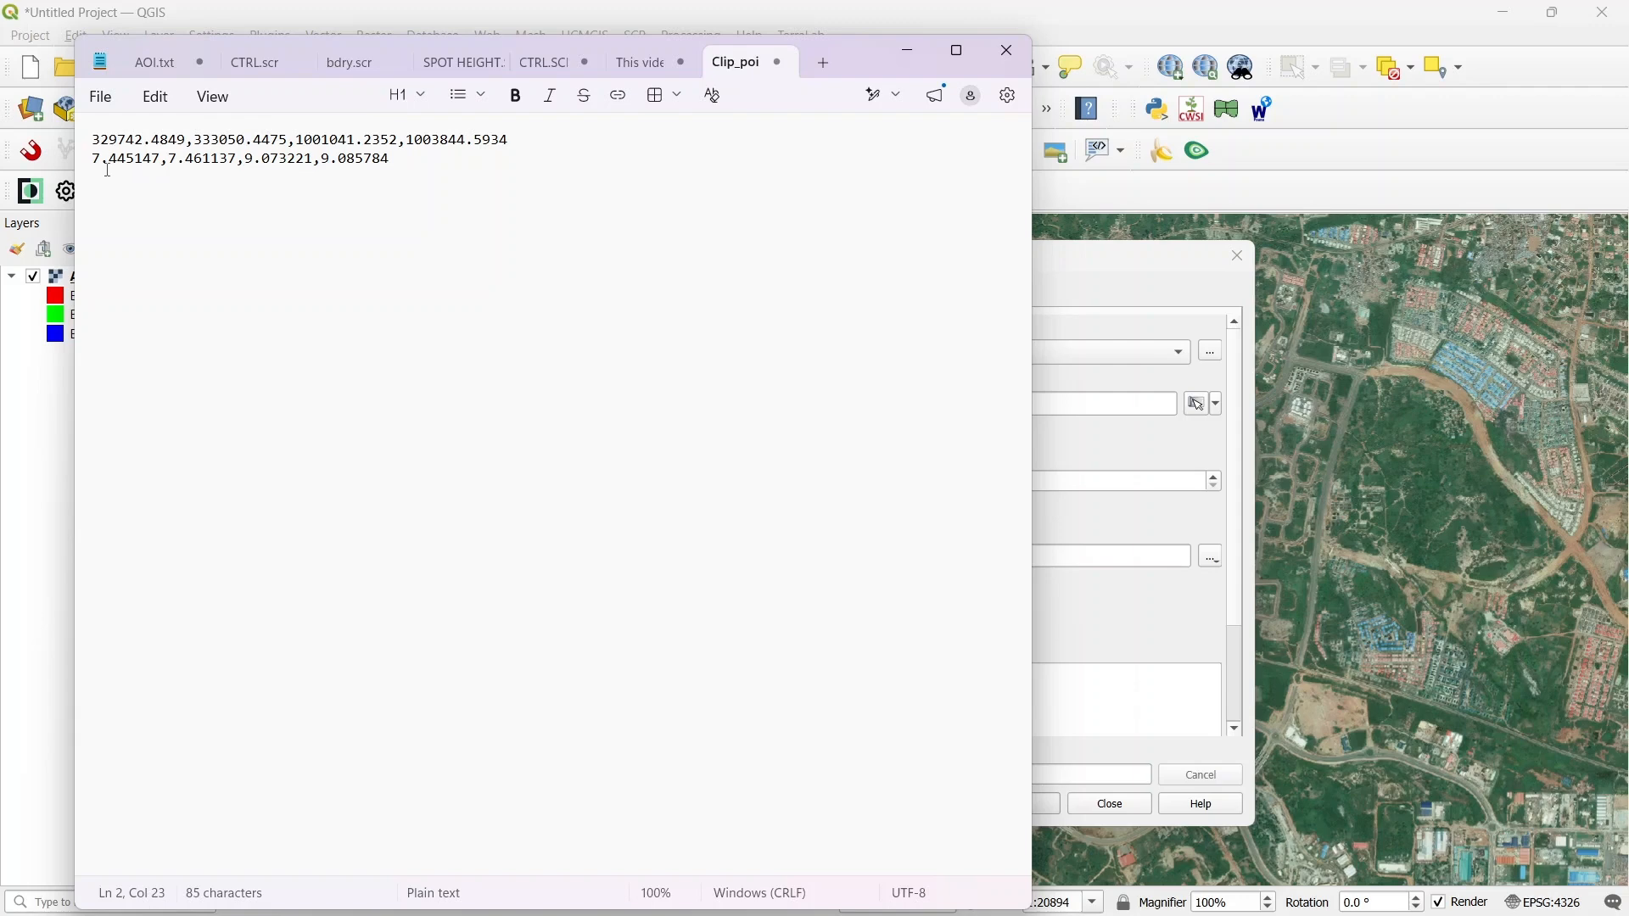
pyautogui.moveTo(391, 162); pyautogui.dragTo(86, 174)
pyautogui.hotkey('ctrl', 'c')
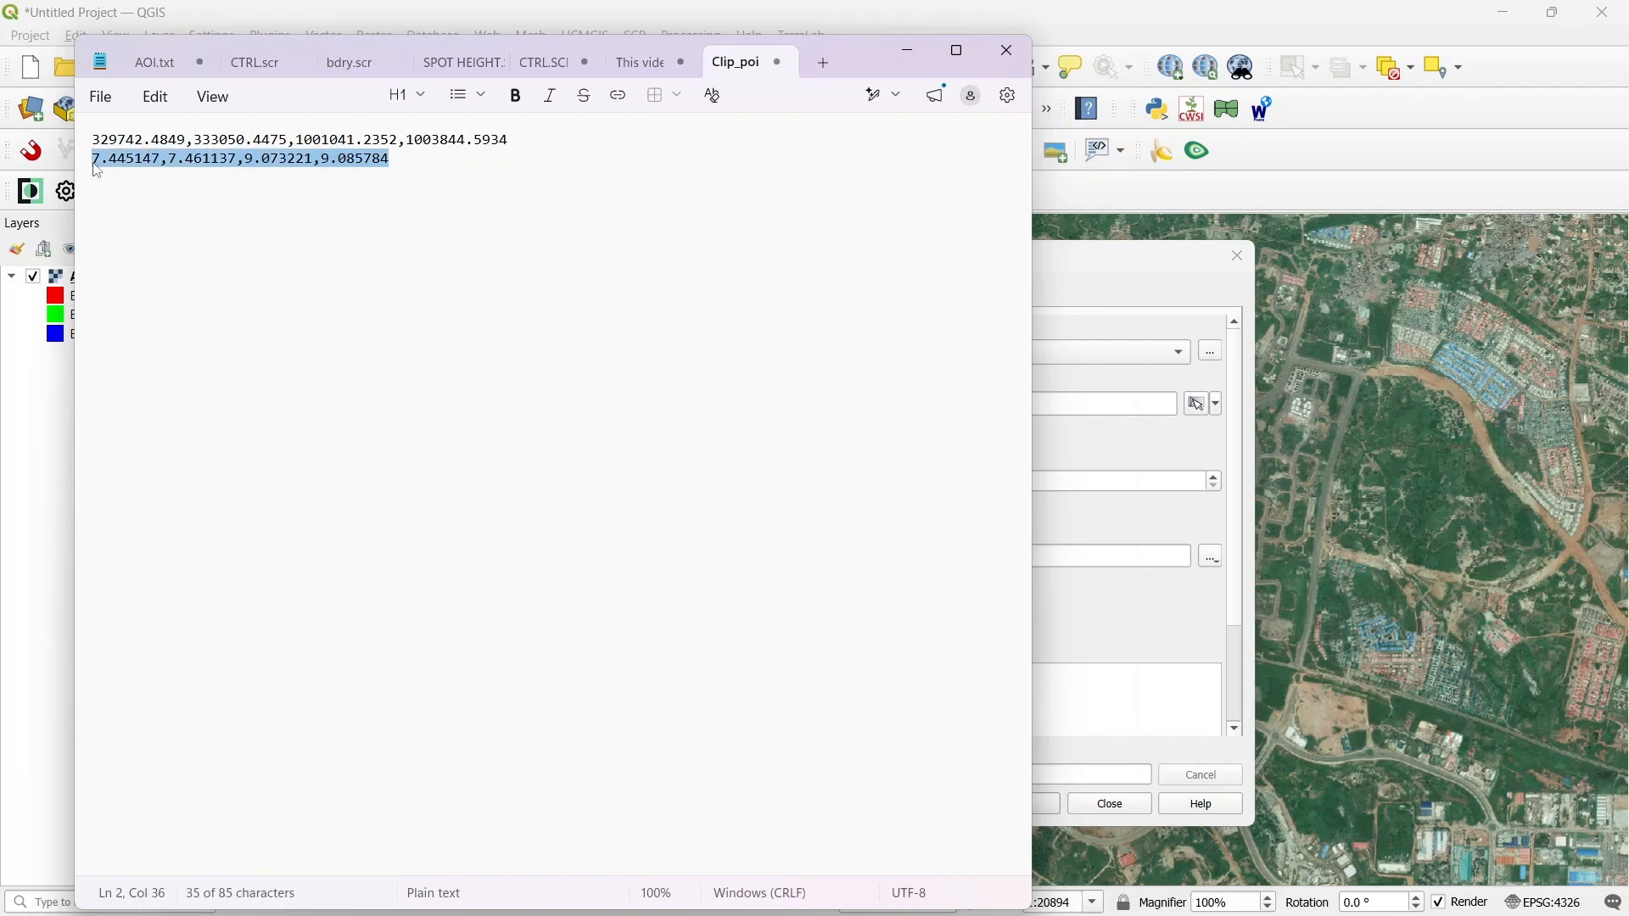
pyautogui.rightClick(102, 161)
pyautogui.click(216, 200)
pyautogui.click(908, 51)
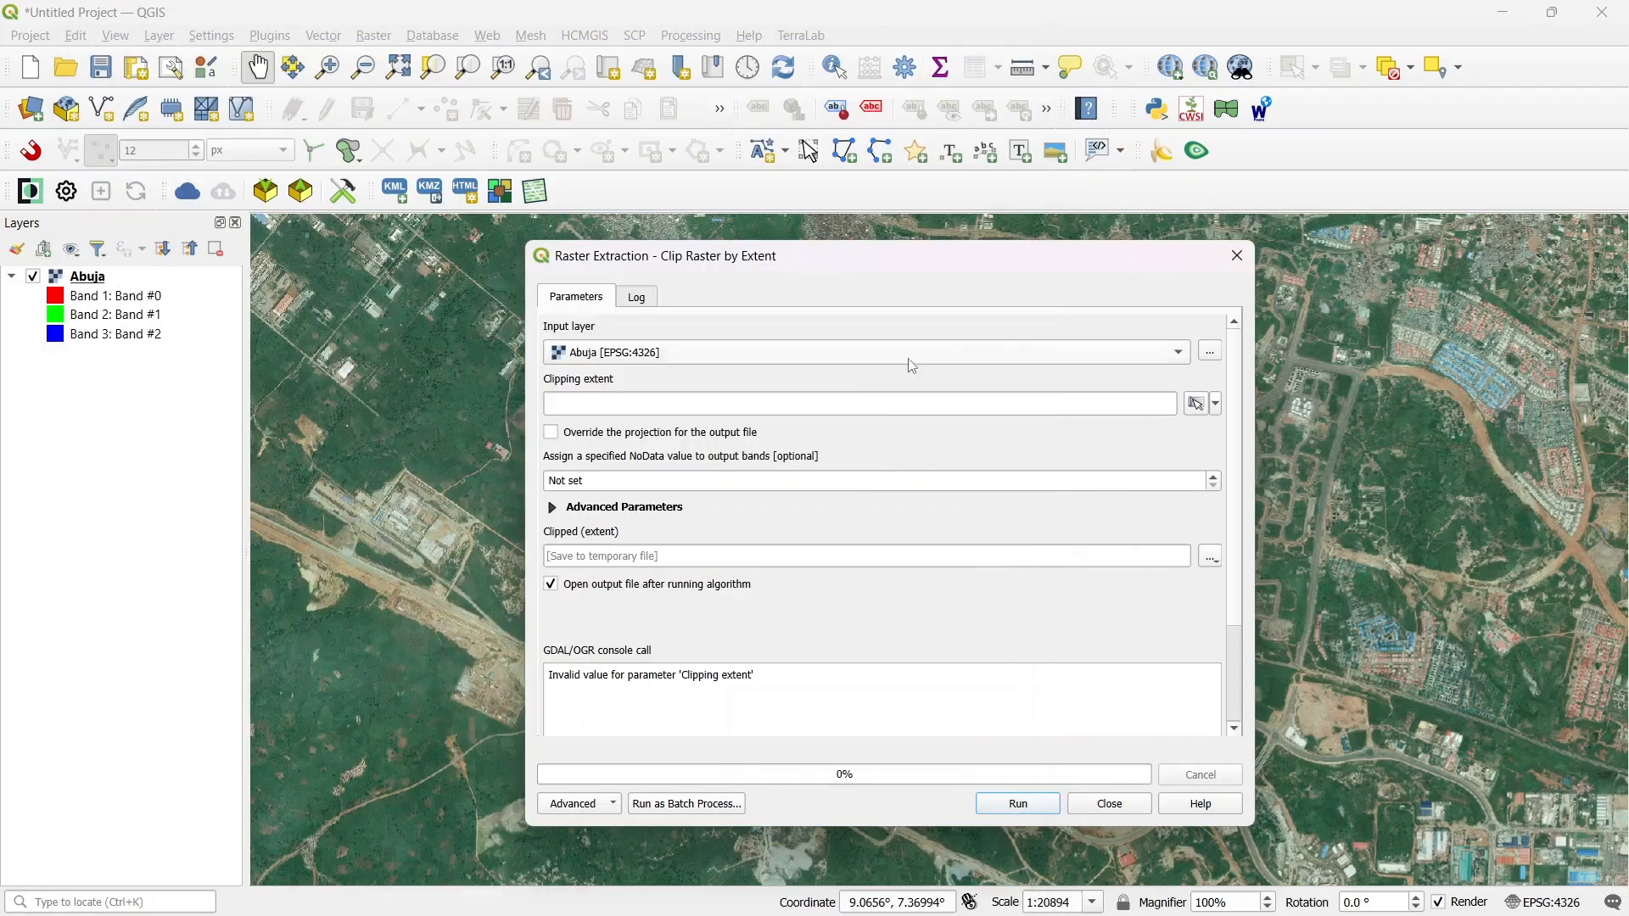
pyautogui.rightClick(594, 406)
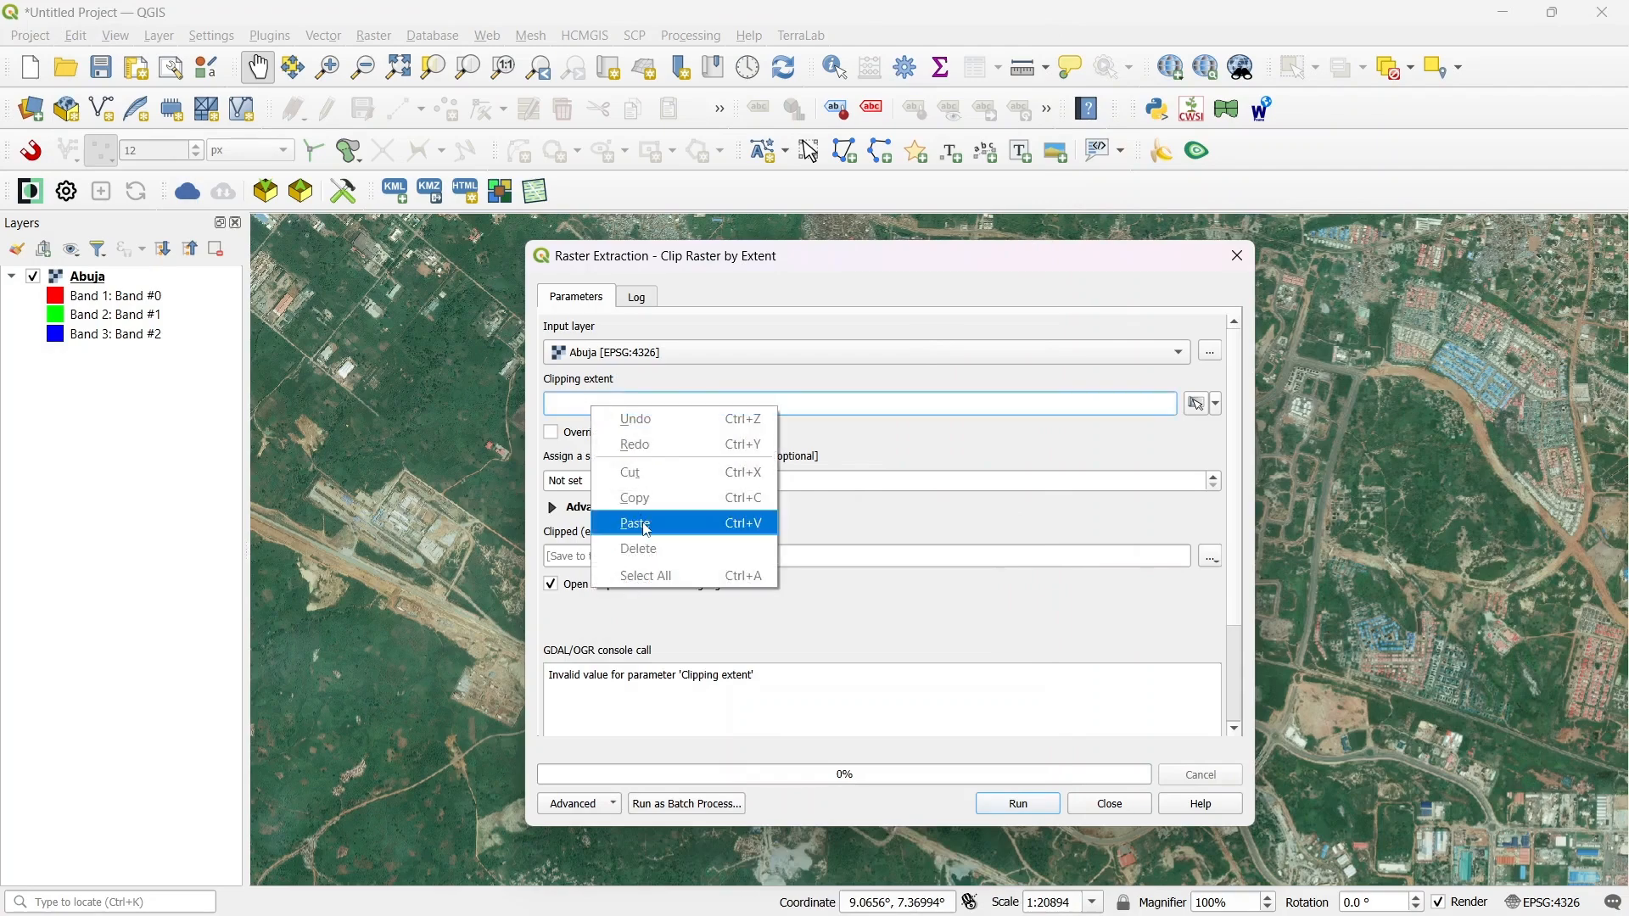
pyautogui.click(648, 524)
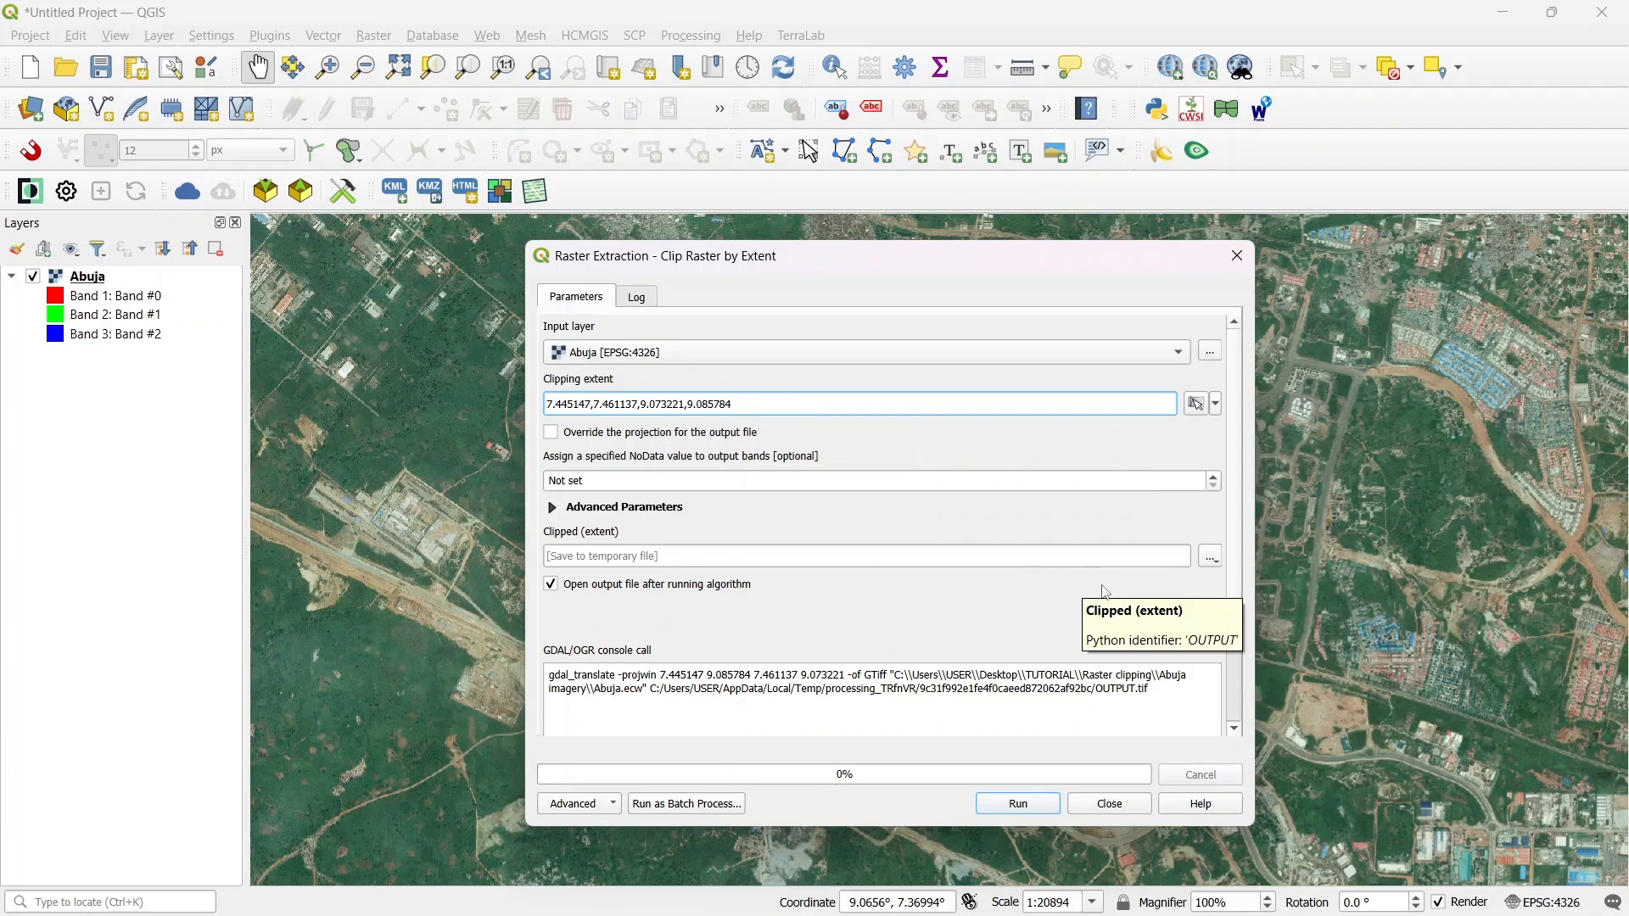
# - Set the clipped output to a TIF file named gh in the Raster clipping folder, run the clip and close the tool
pyautogui.click(1210, 560)
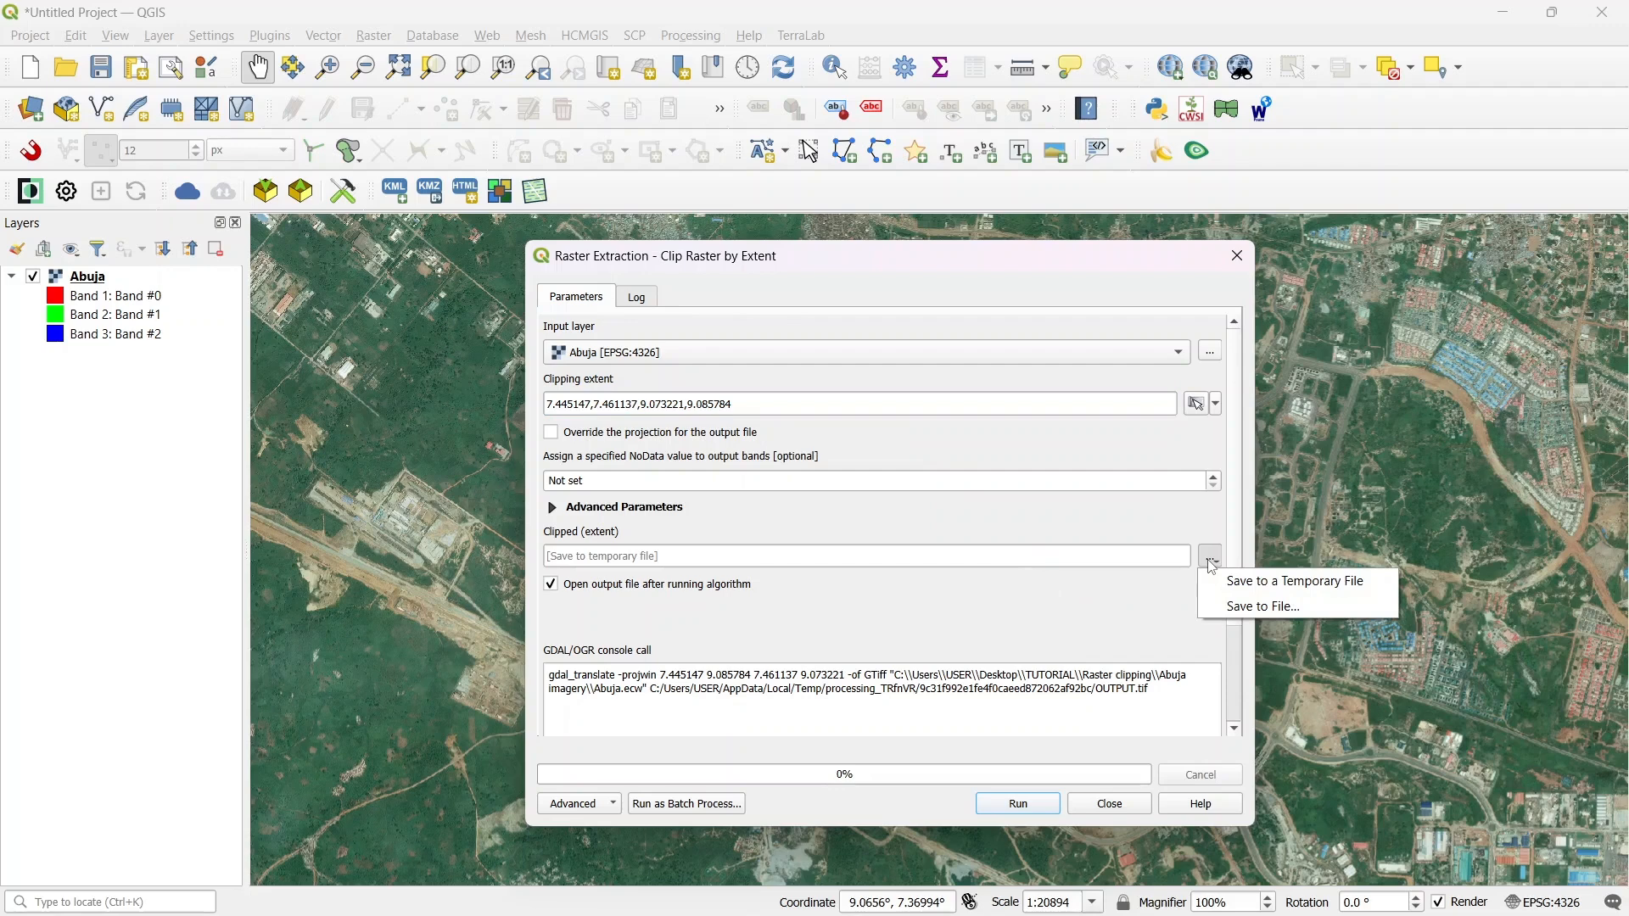
pyautogui.click(1254, 607)
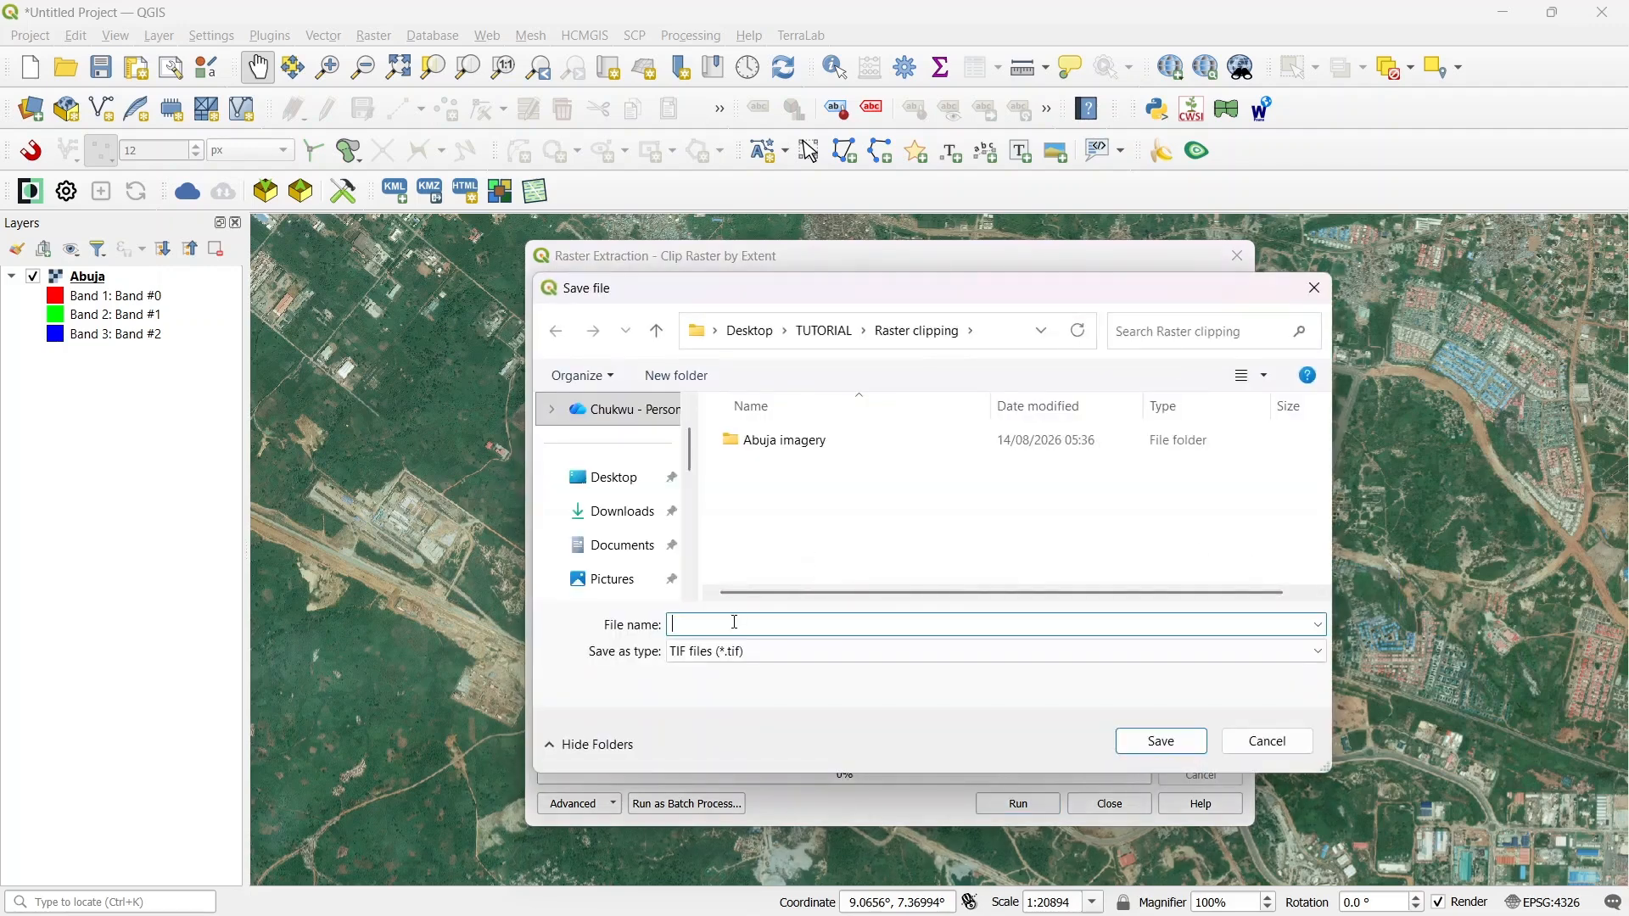
pyautogui.write('gif')
pyautogui.click(1147, 751)
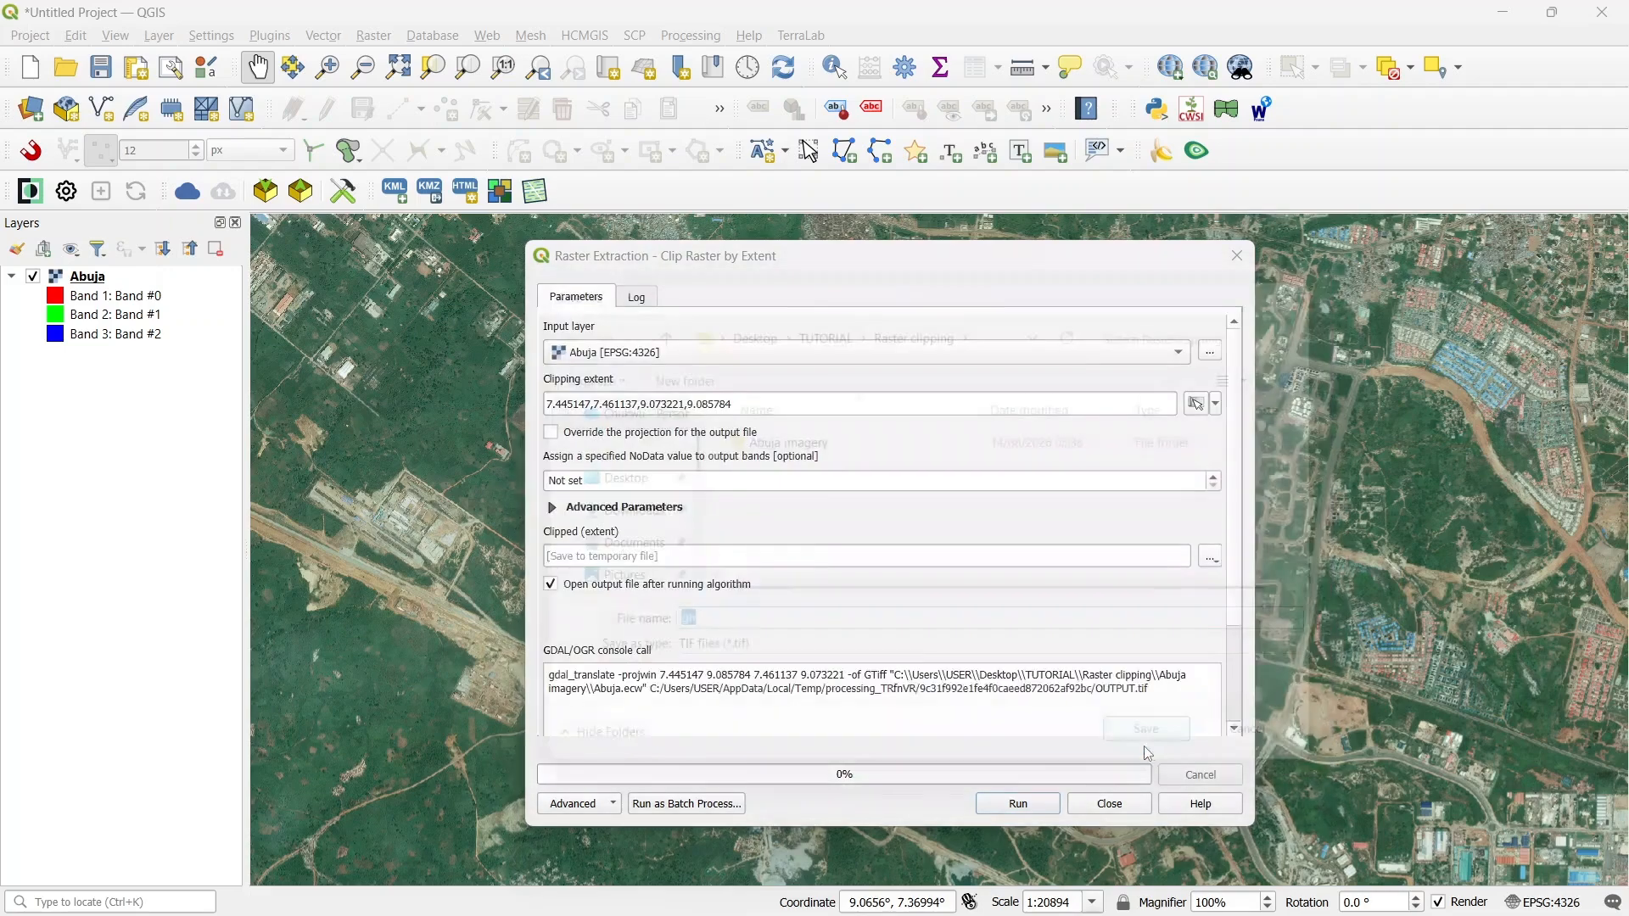
pyautogui.click(1024, 805)
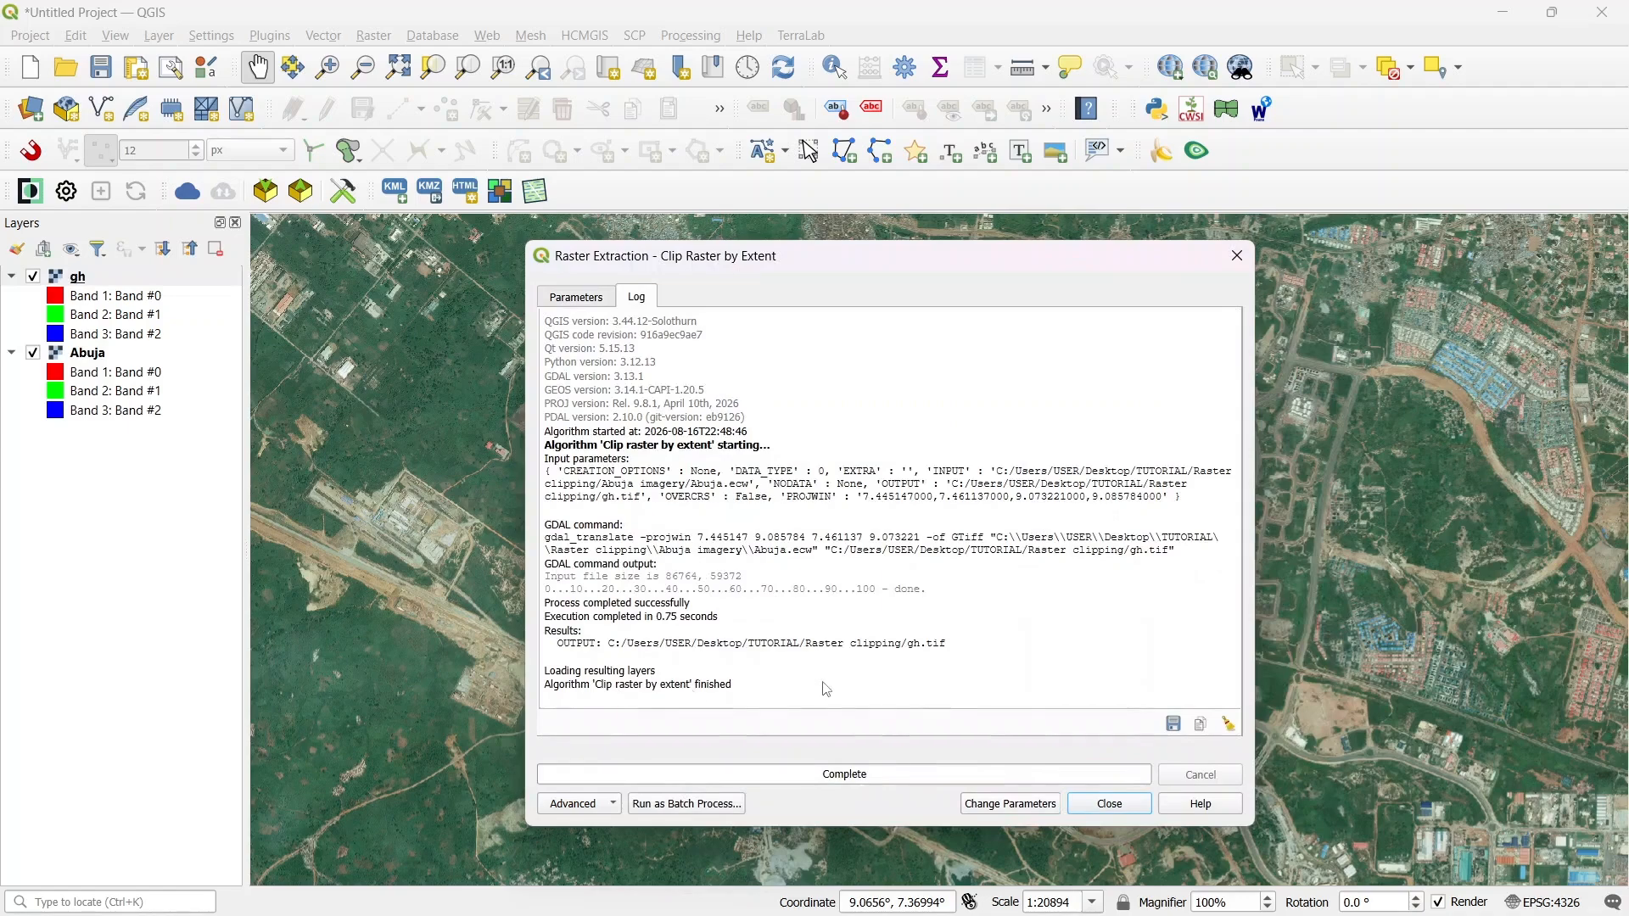
pyautogui.click(1110, 804)
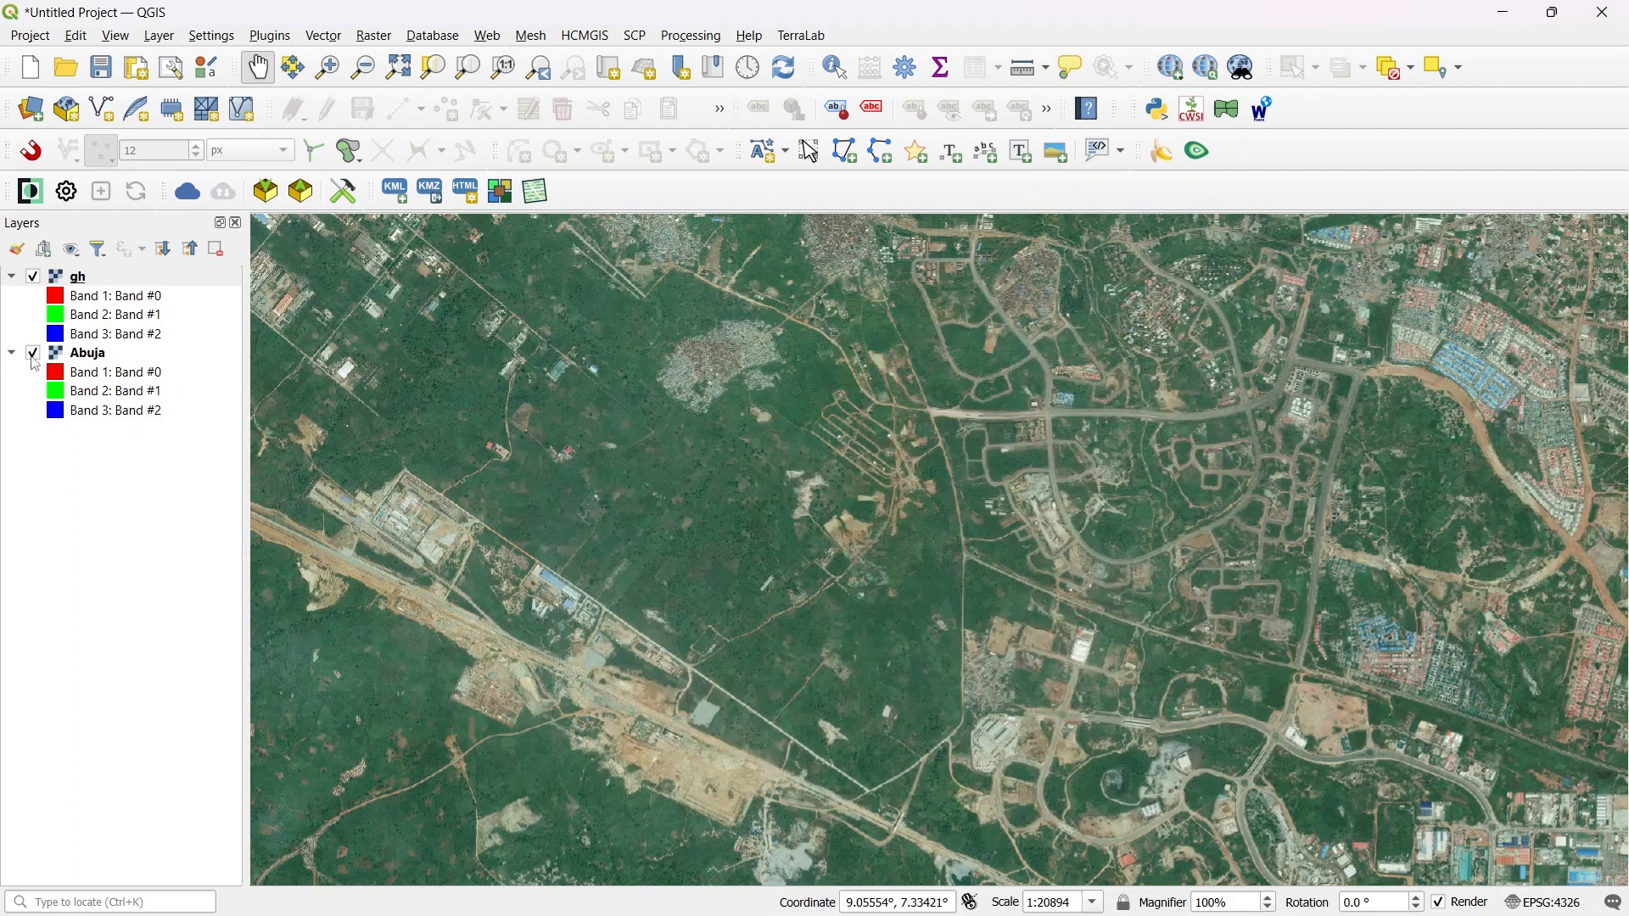
# - Hide the Abuja layer and zoom to the clipped gh layer to check its coverage
pyautogui.click(34, 355)
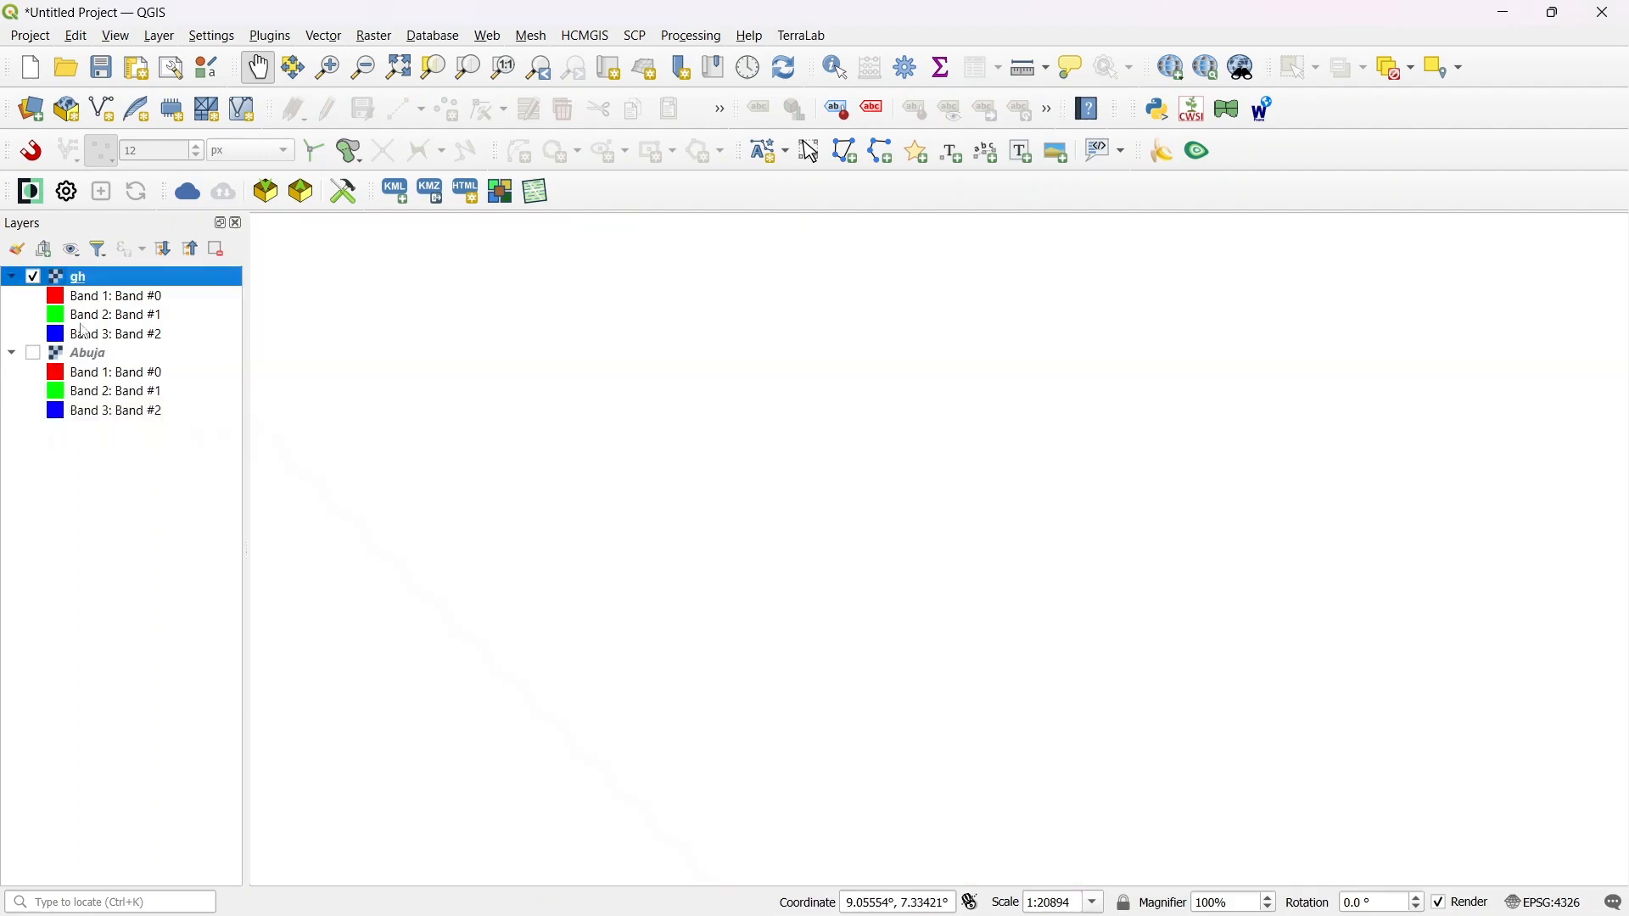
pyautogui.rightClick(76, 280)
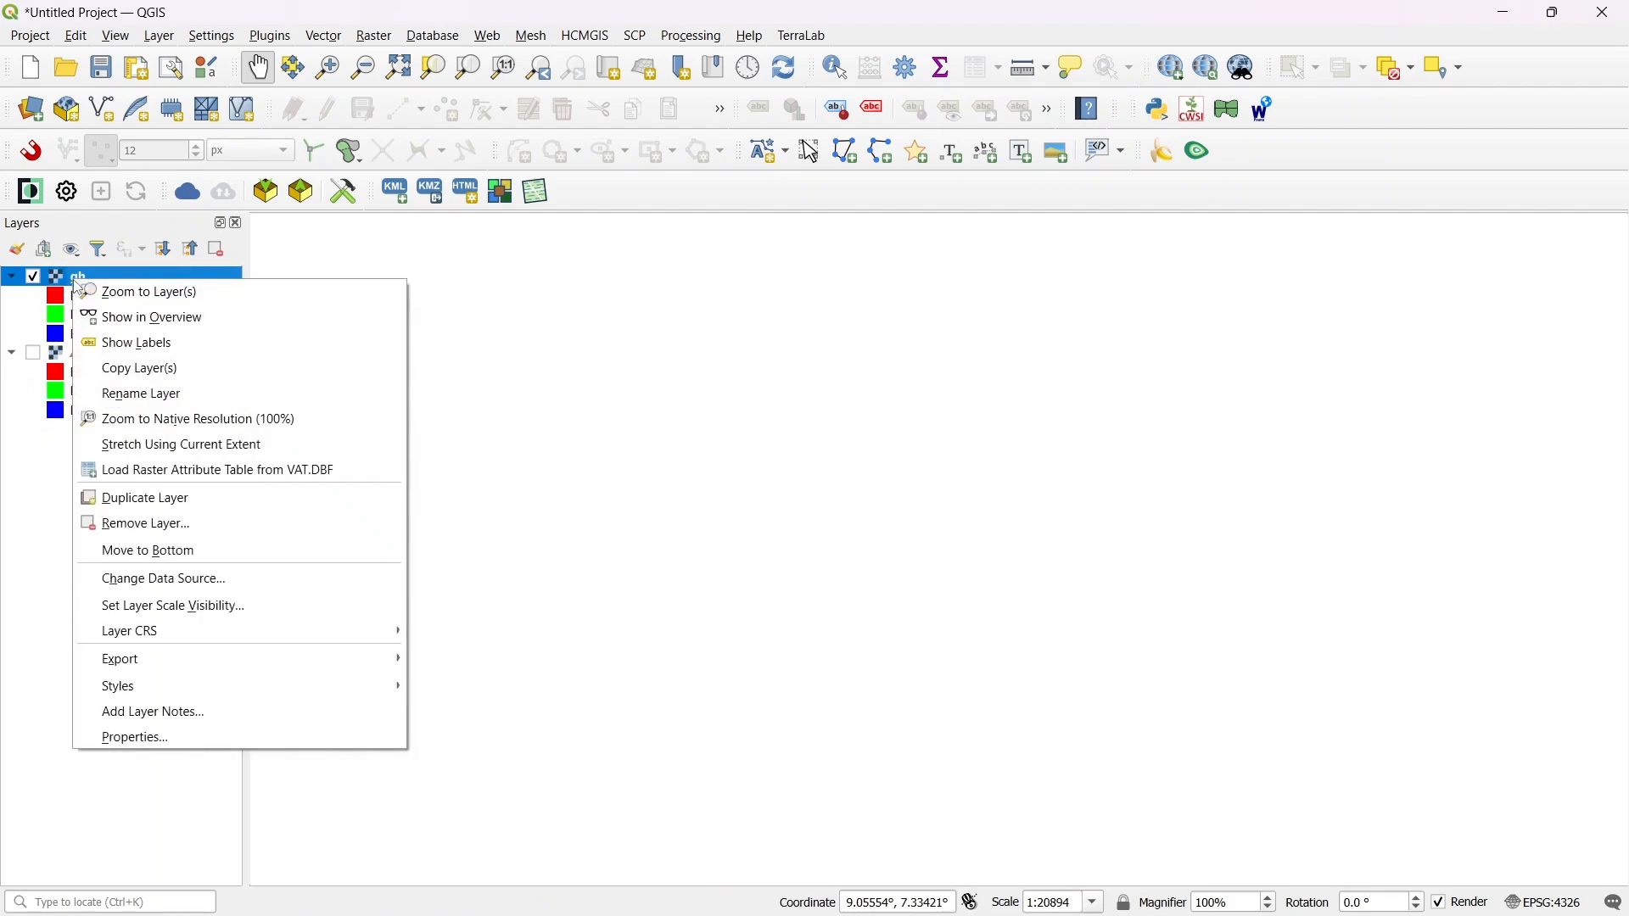
pyautogui.click(140, 295)
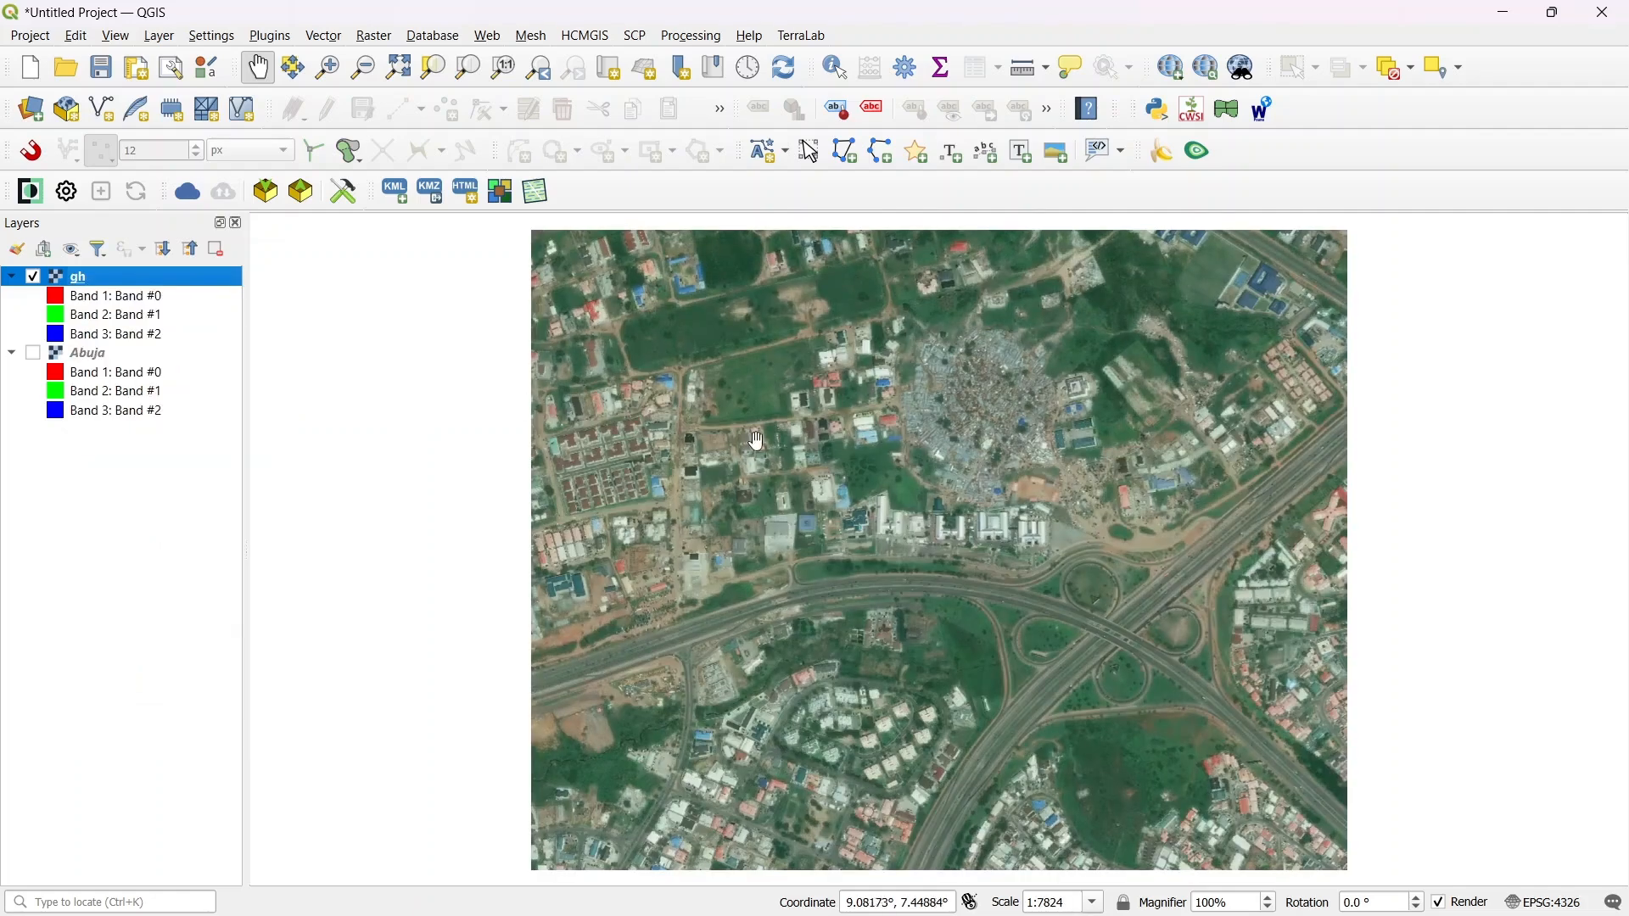
pyautogui.scroll(-1, 858, 475)
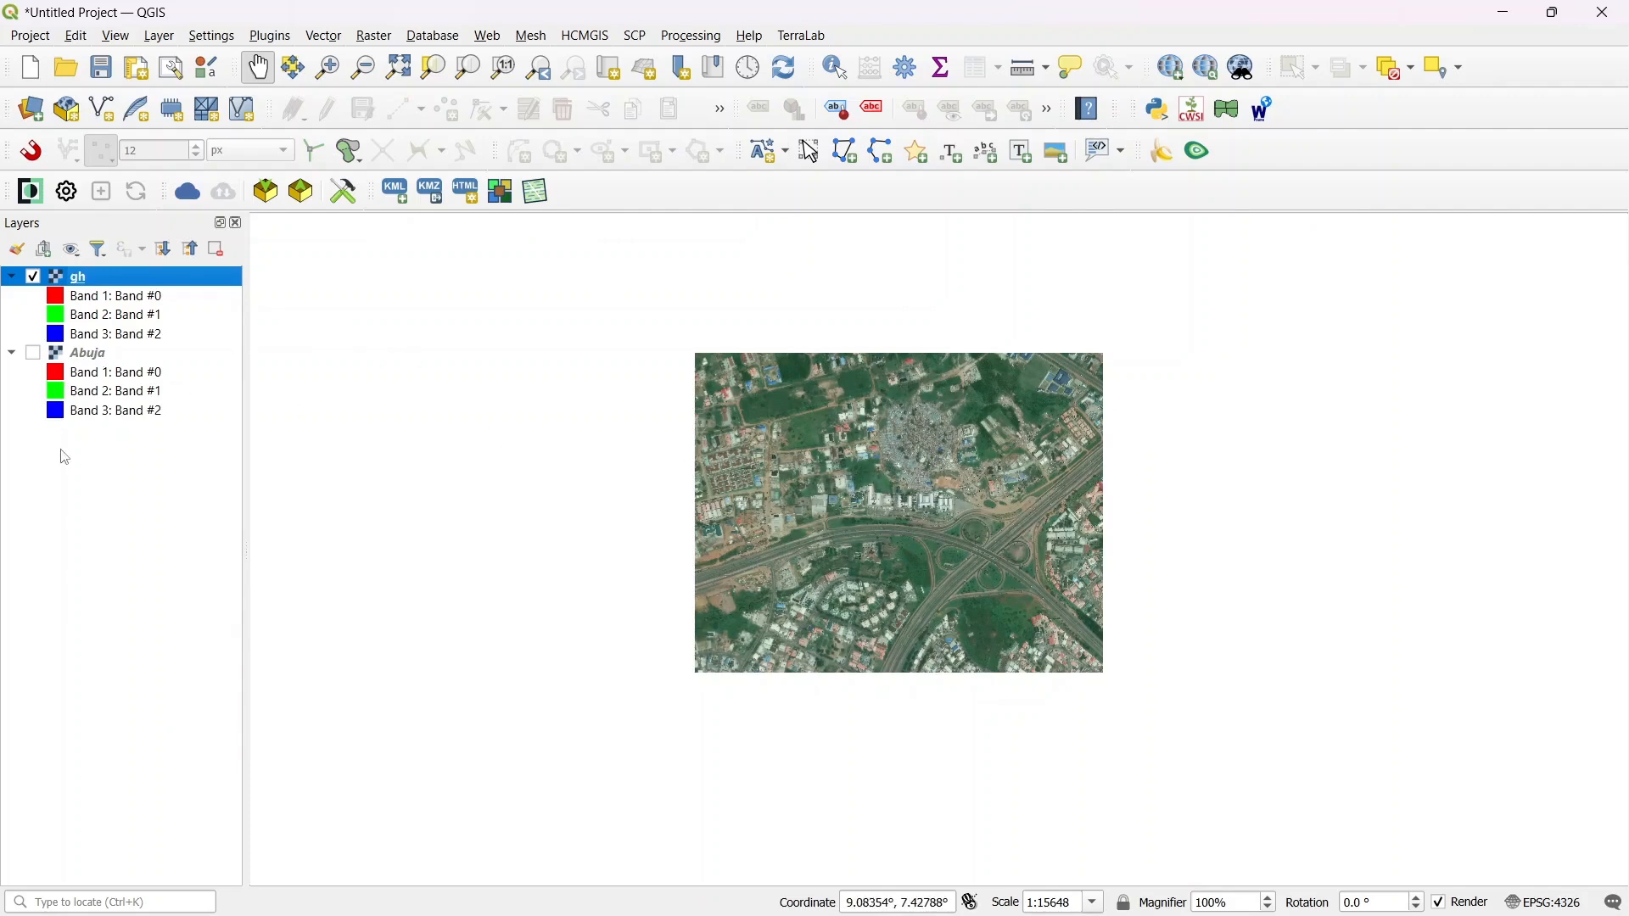
# - Compare the gh clip with the Abuja raster by toggling their visibility, leaving gh hidden and Abuja shown
pyautogui.click(34, 354)
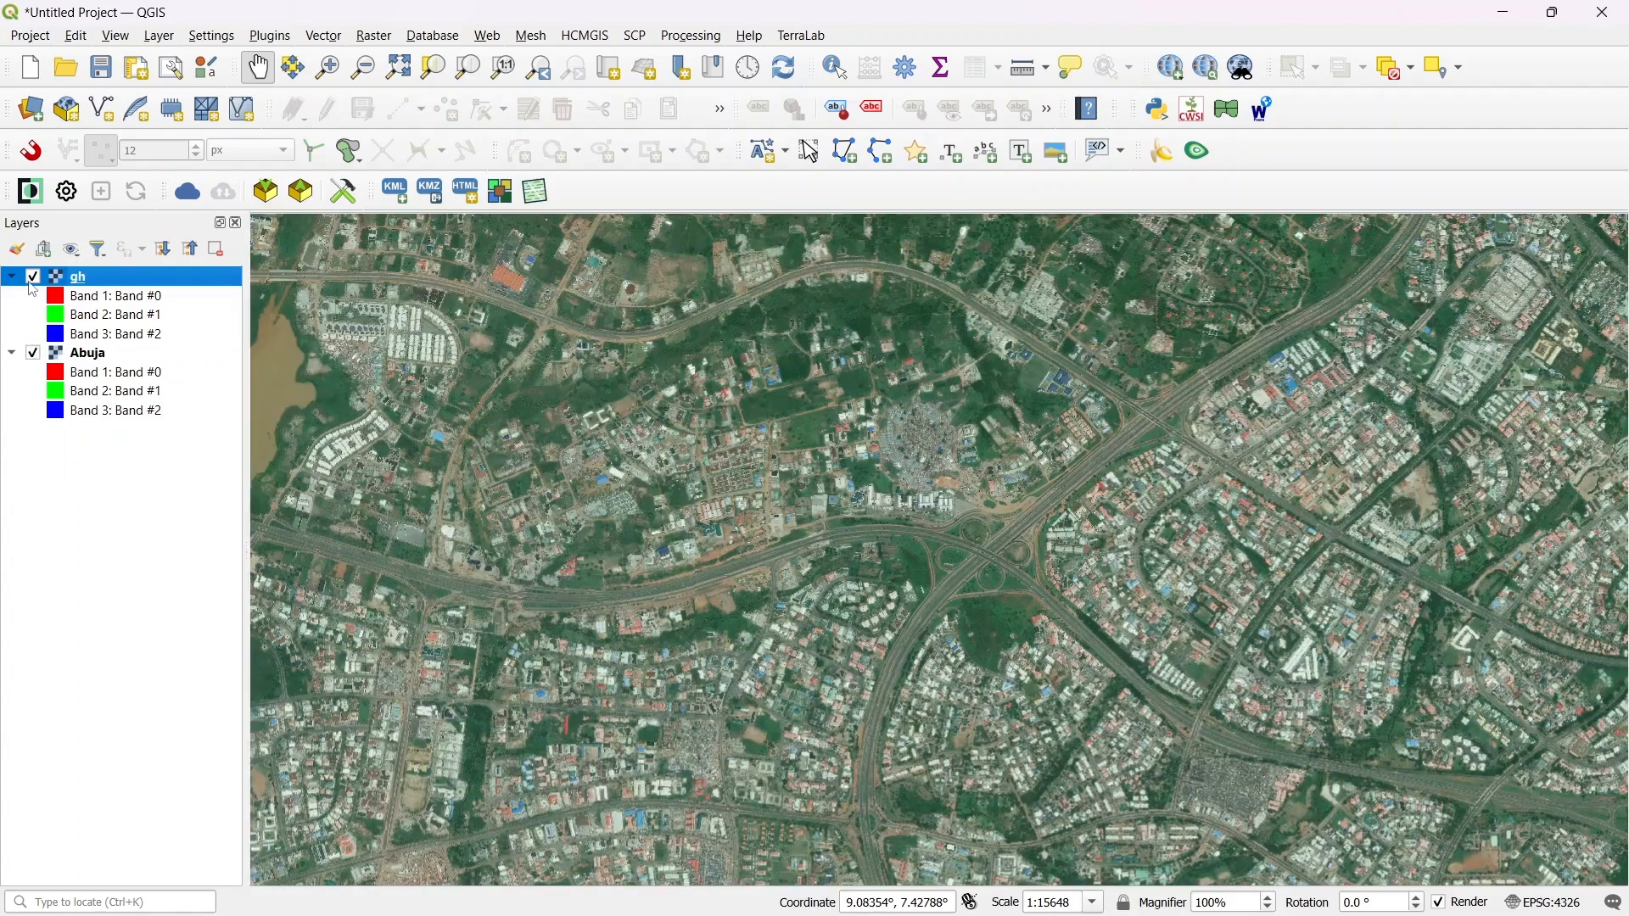
pyautogui.click(34, 278)
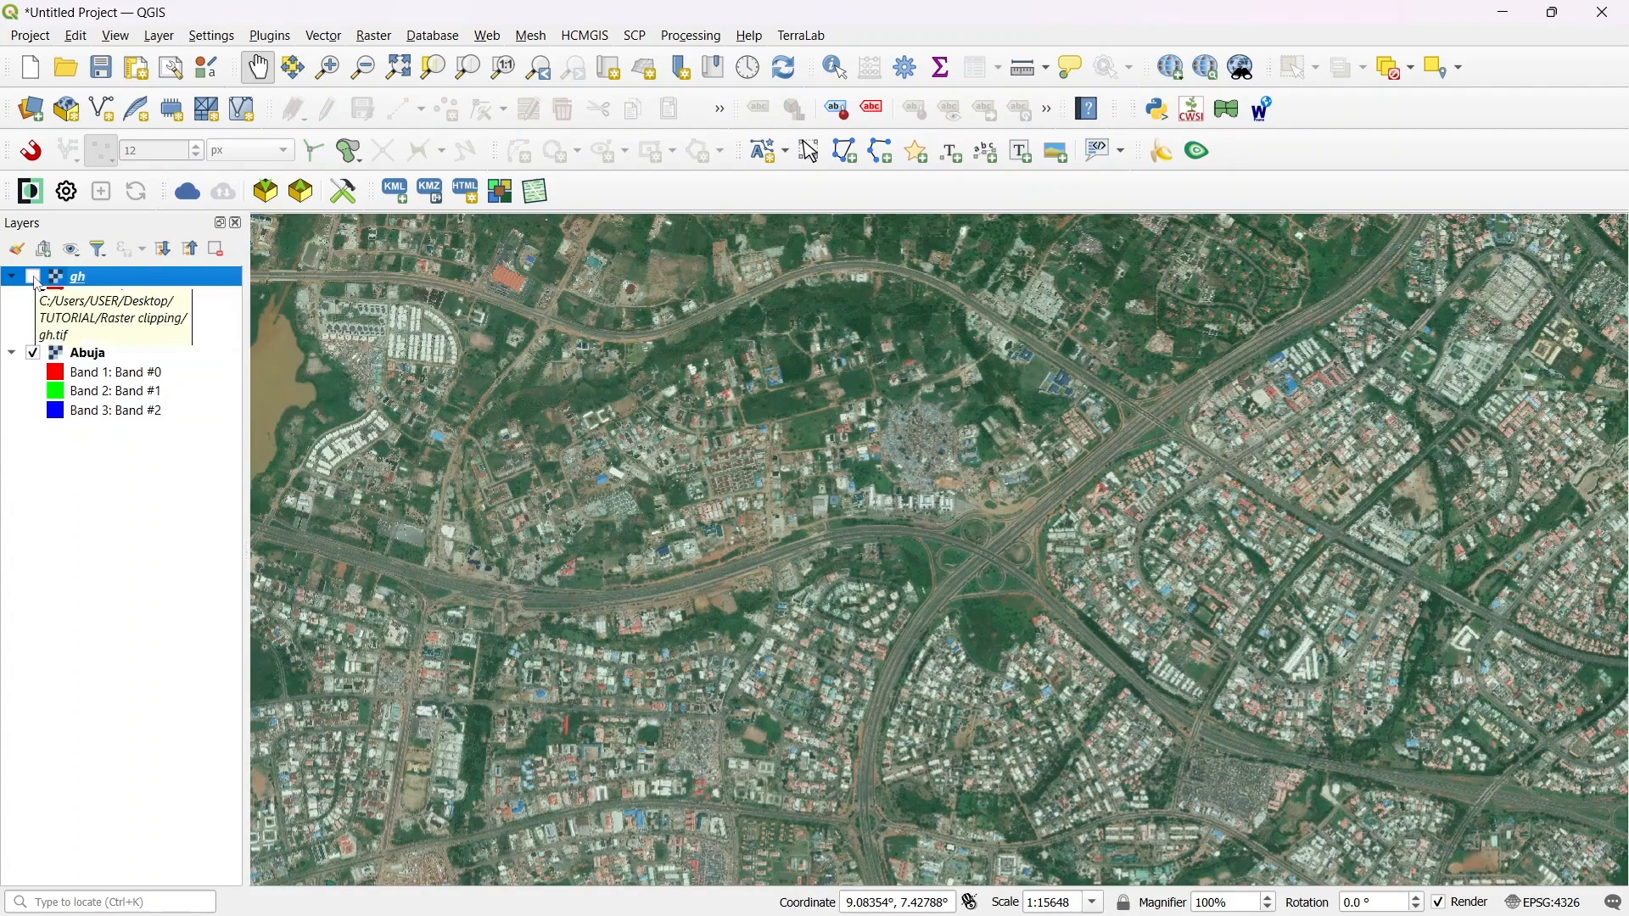
pyautogui.click(34, 277)
pyautogui.click(34, 353)
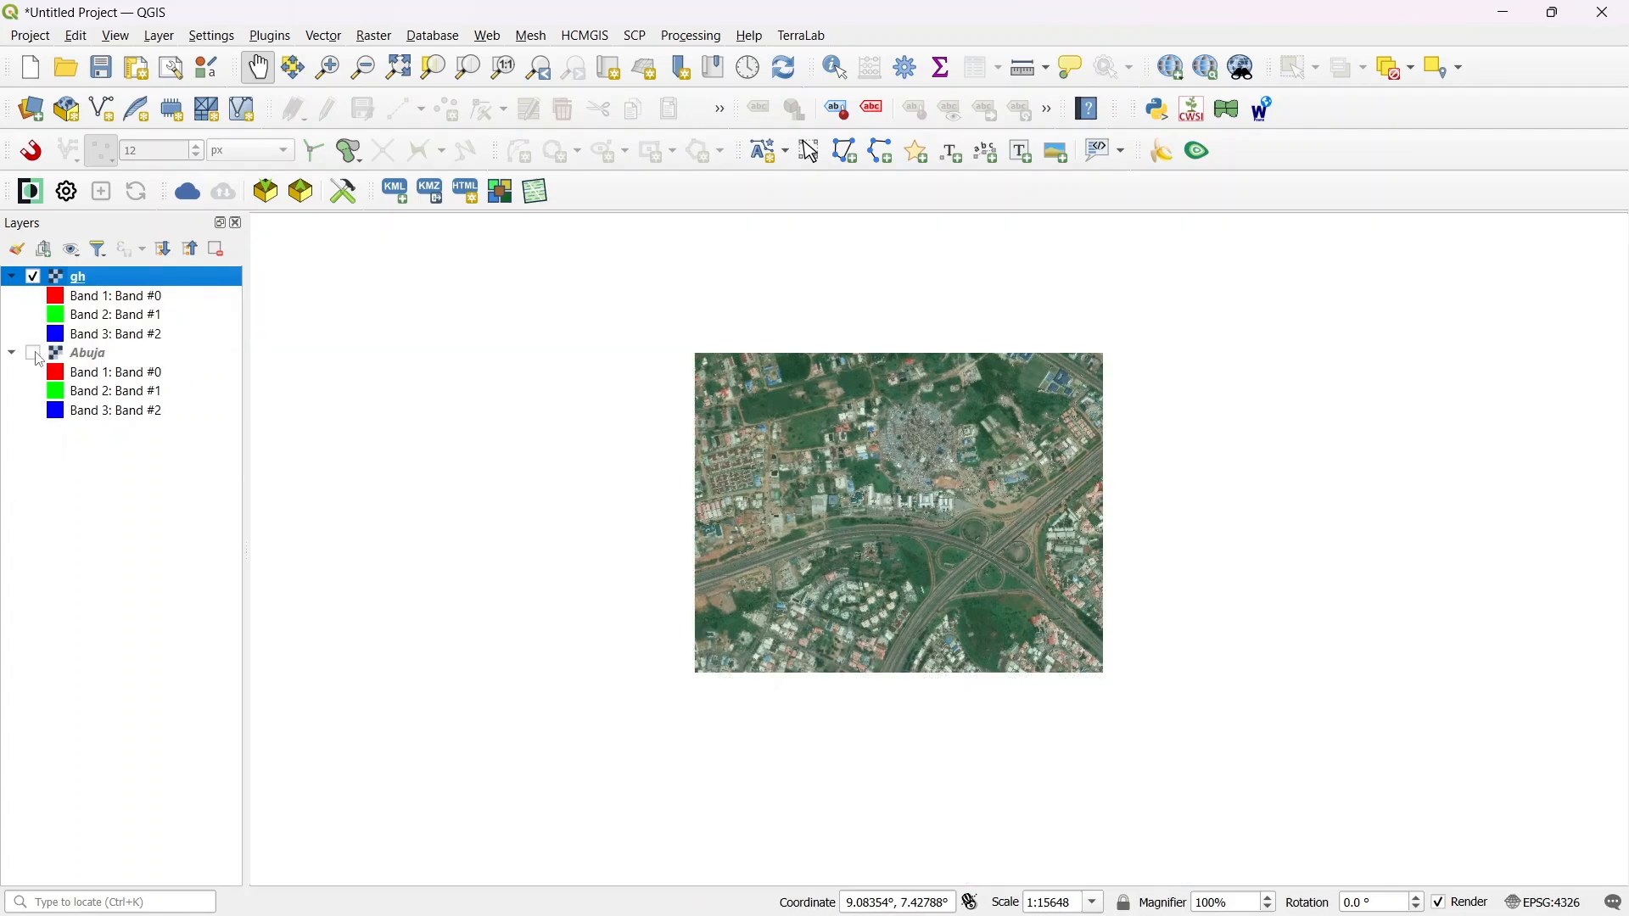
pyautogui.click(34, 353)
pyautogui.click(34, 278)
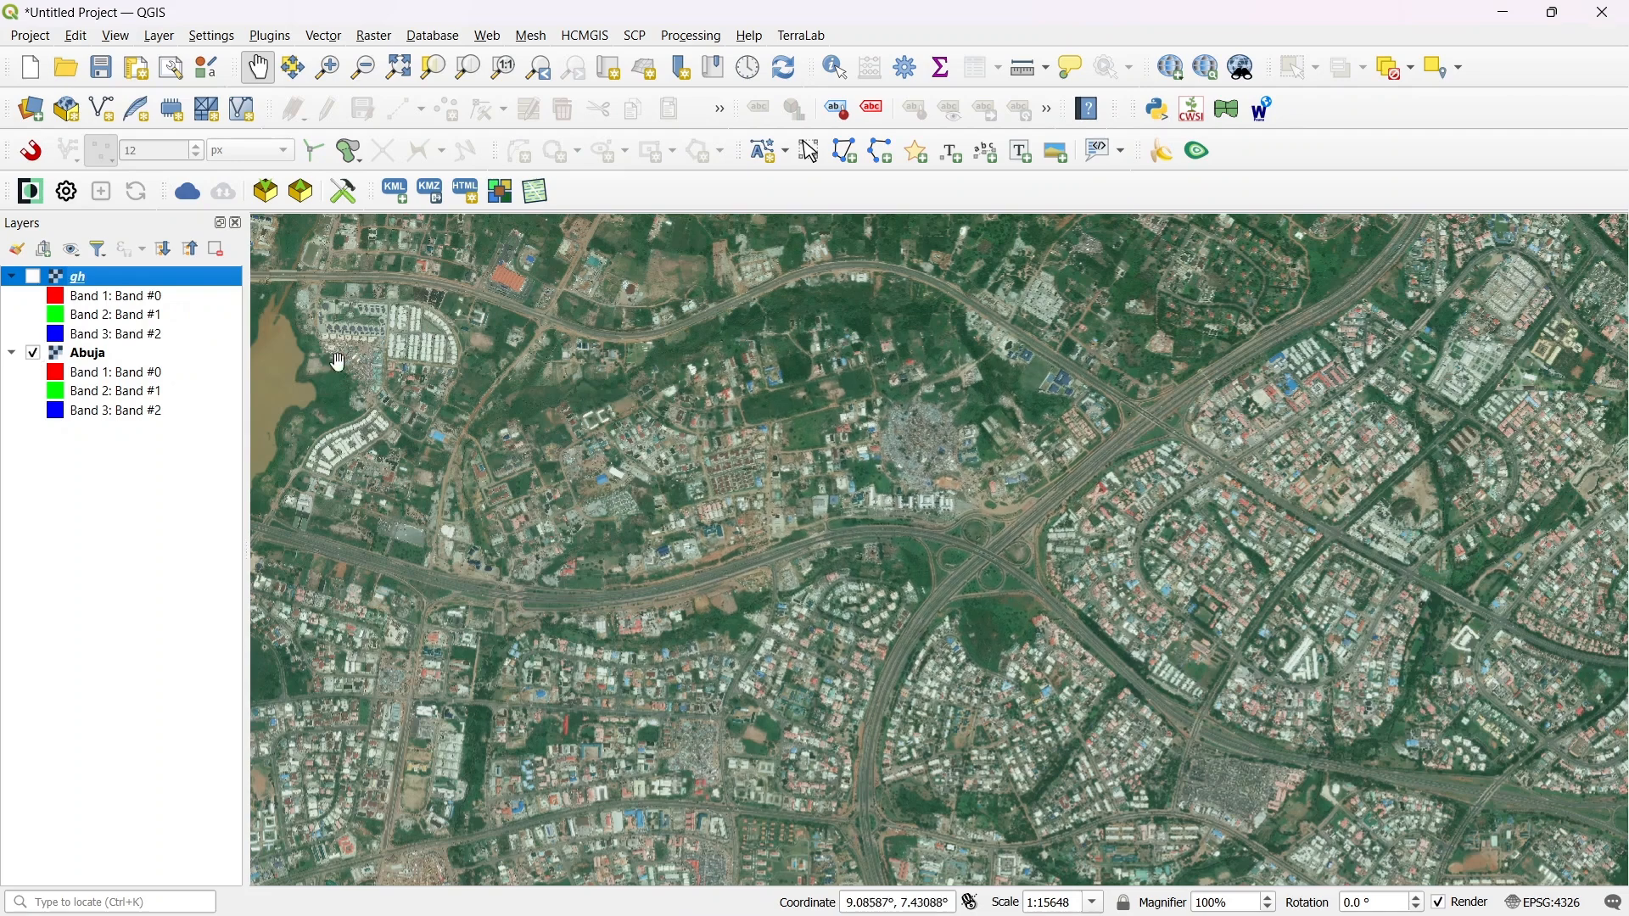
# - Start Clip Raster by Extent for the Abuja raster and draw a clipping extent on the map canvas around the isolated blue-roofed housing estate
pyautogui.click(377, 36)
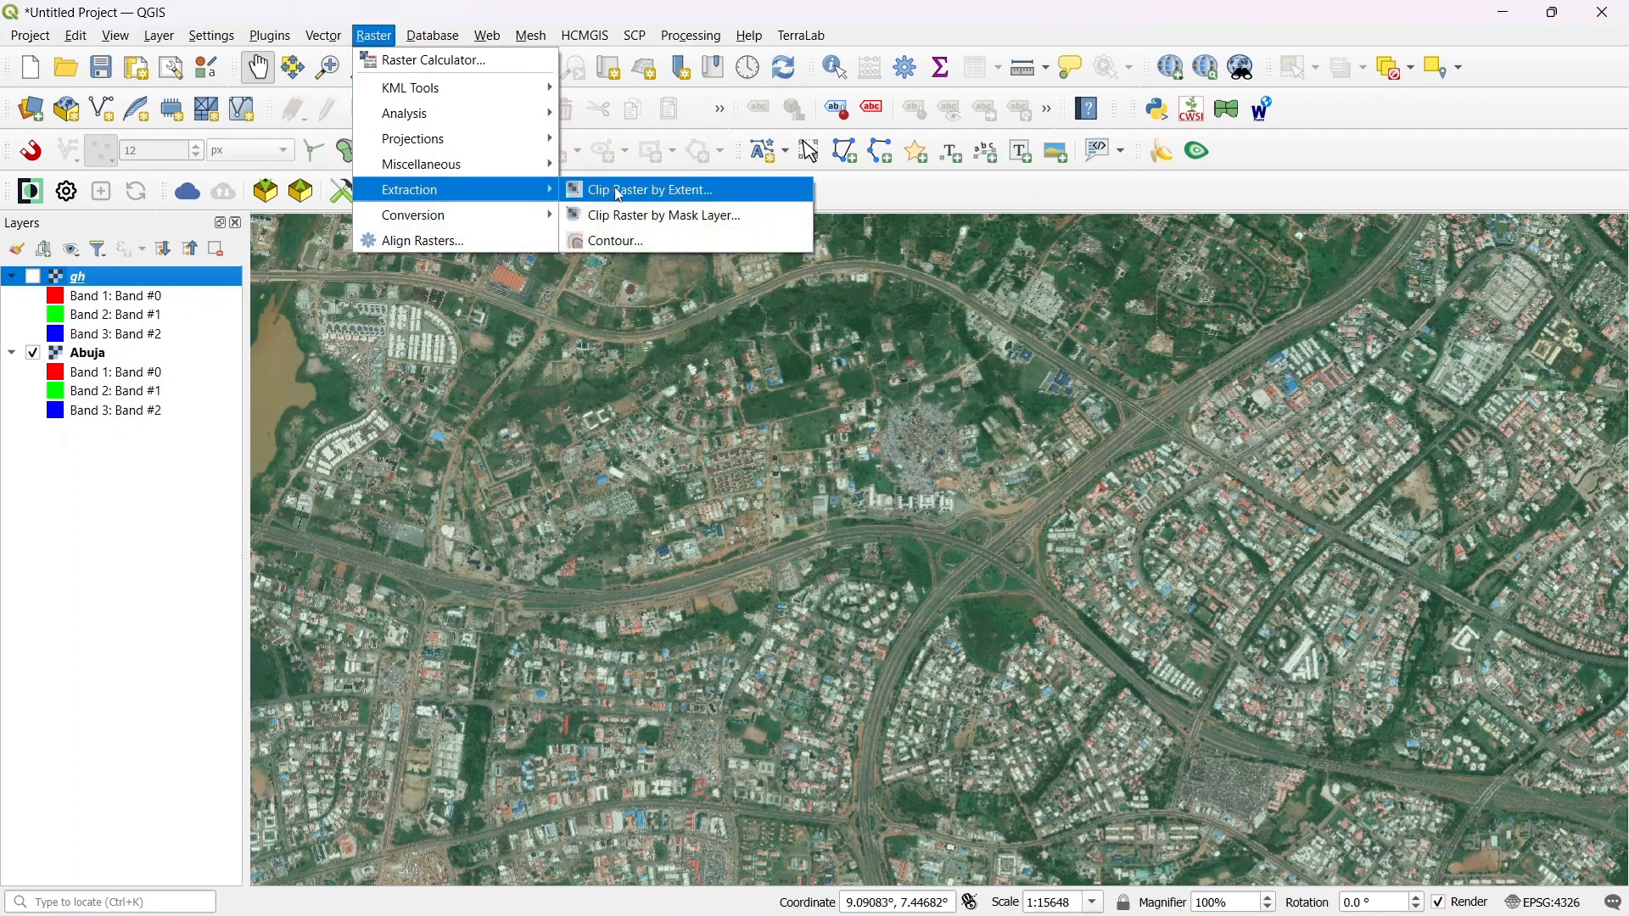
pyautogui.click(621, 192)
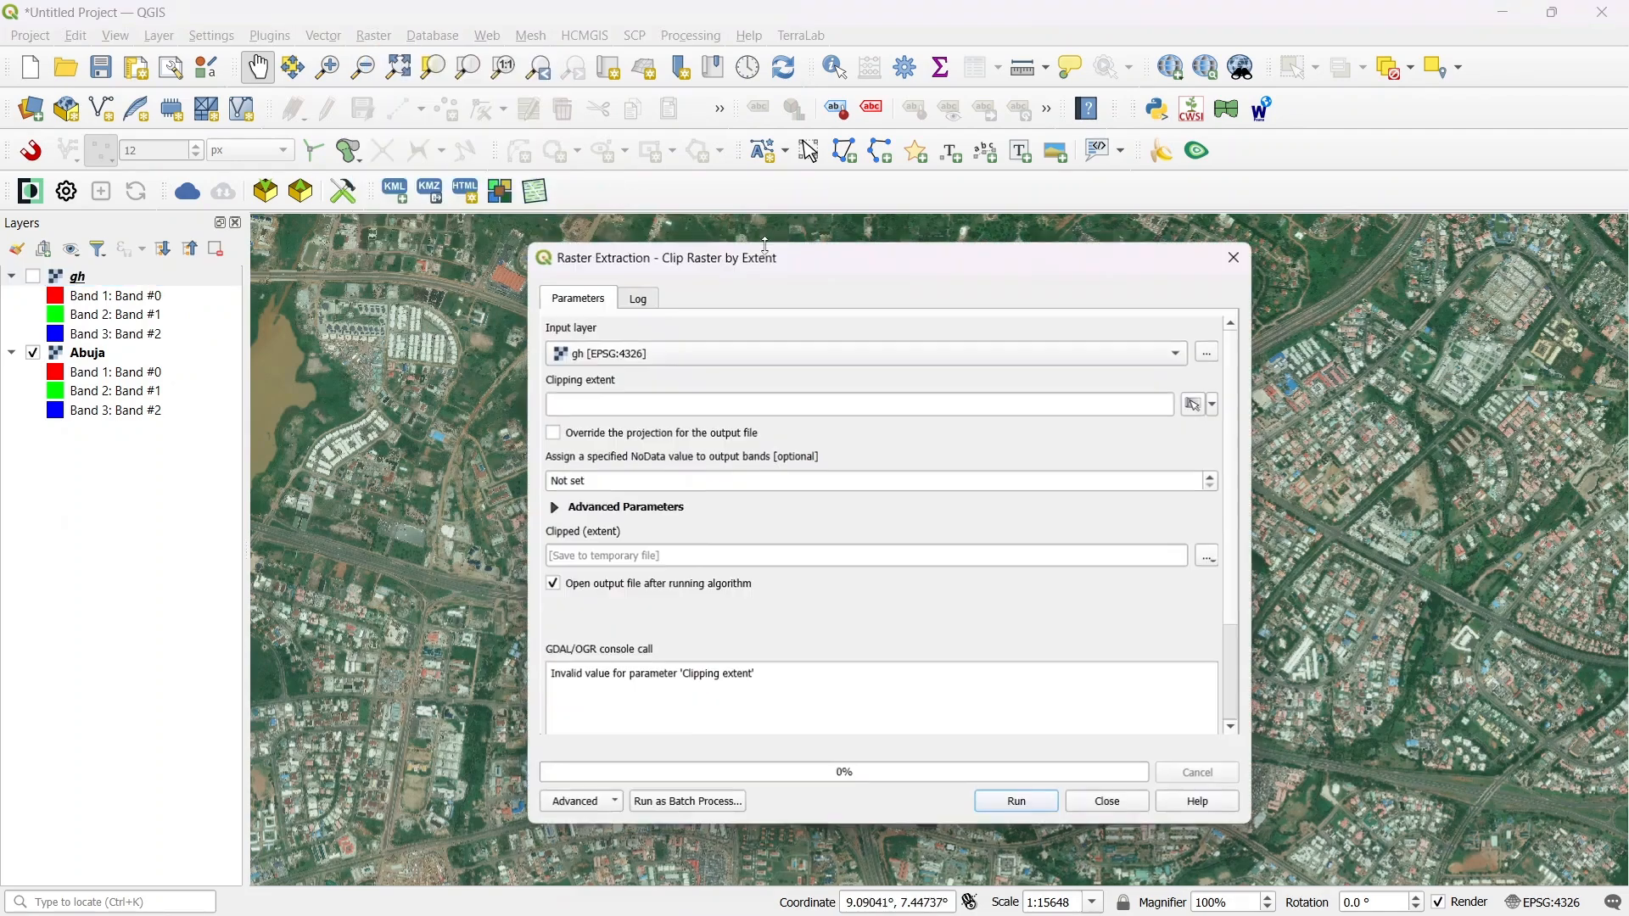
pyautogui.click(1217, 407)
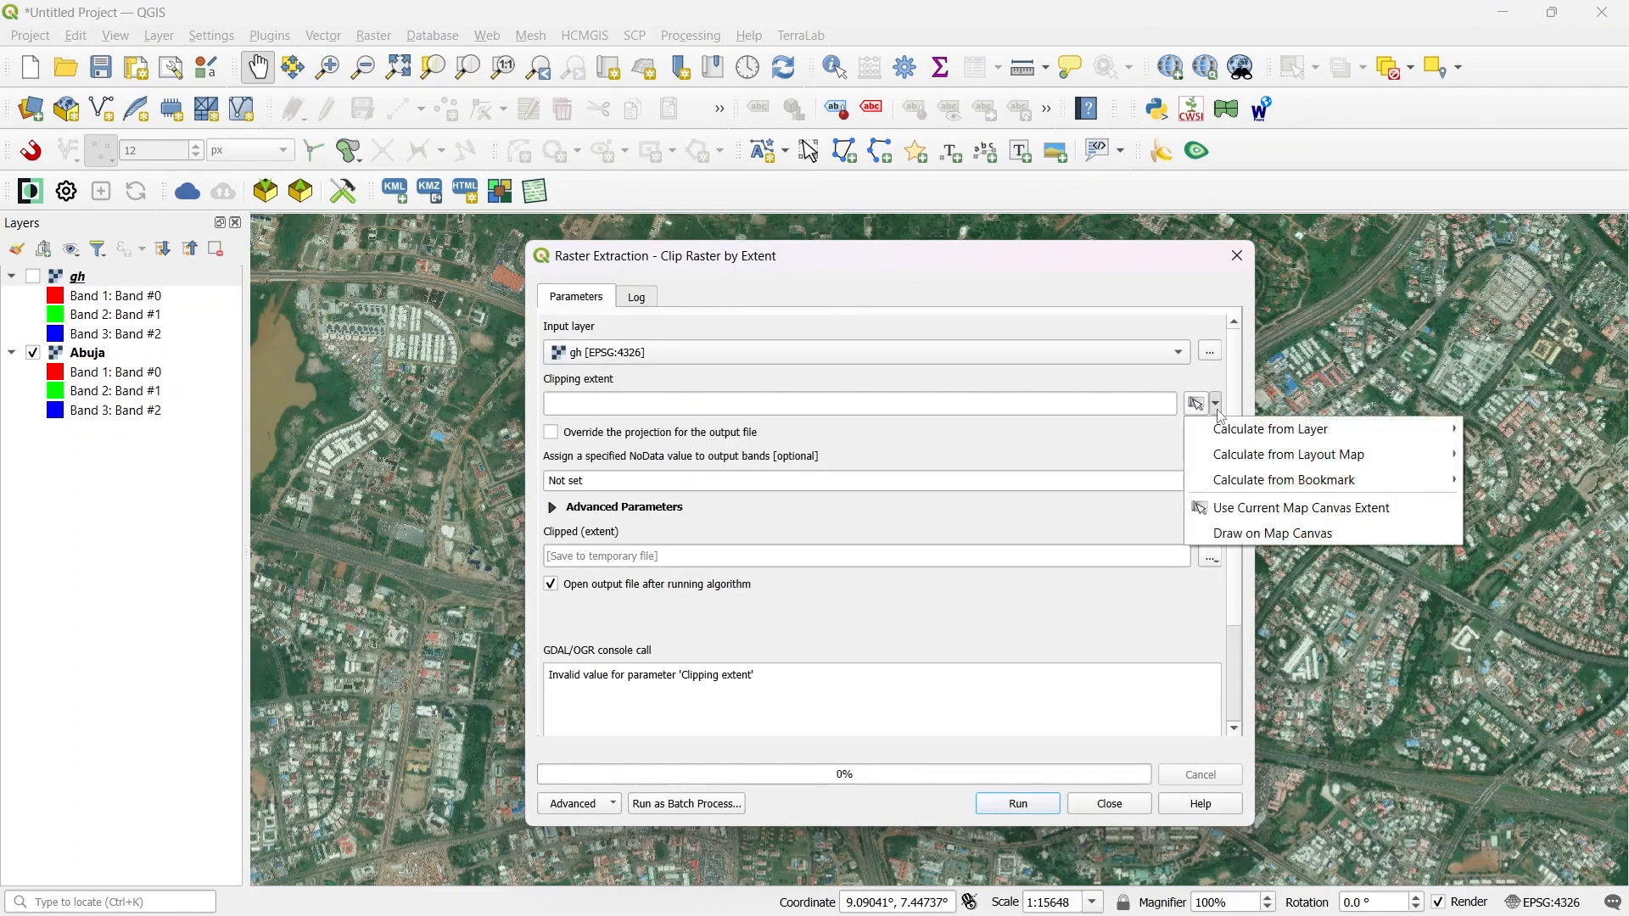
pyautogui.click(1239, 533)
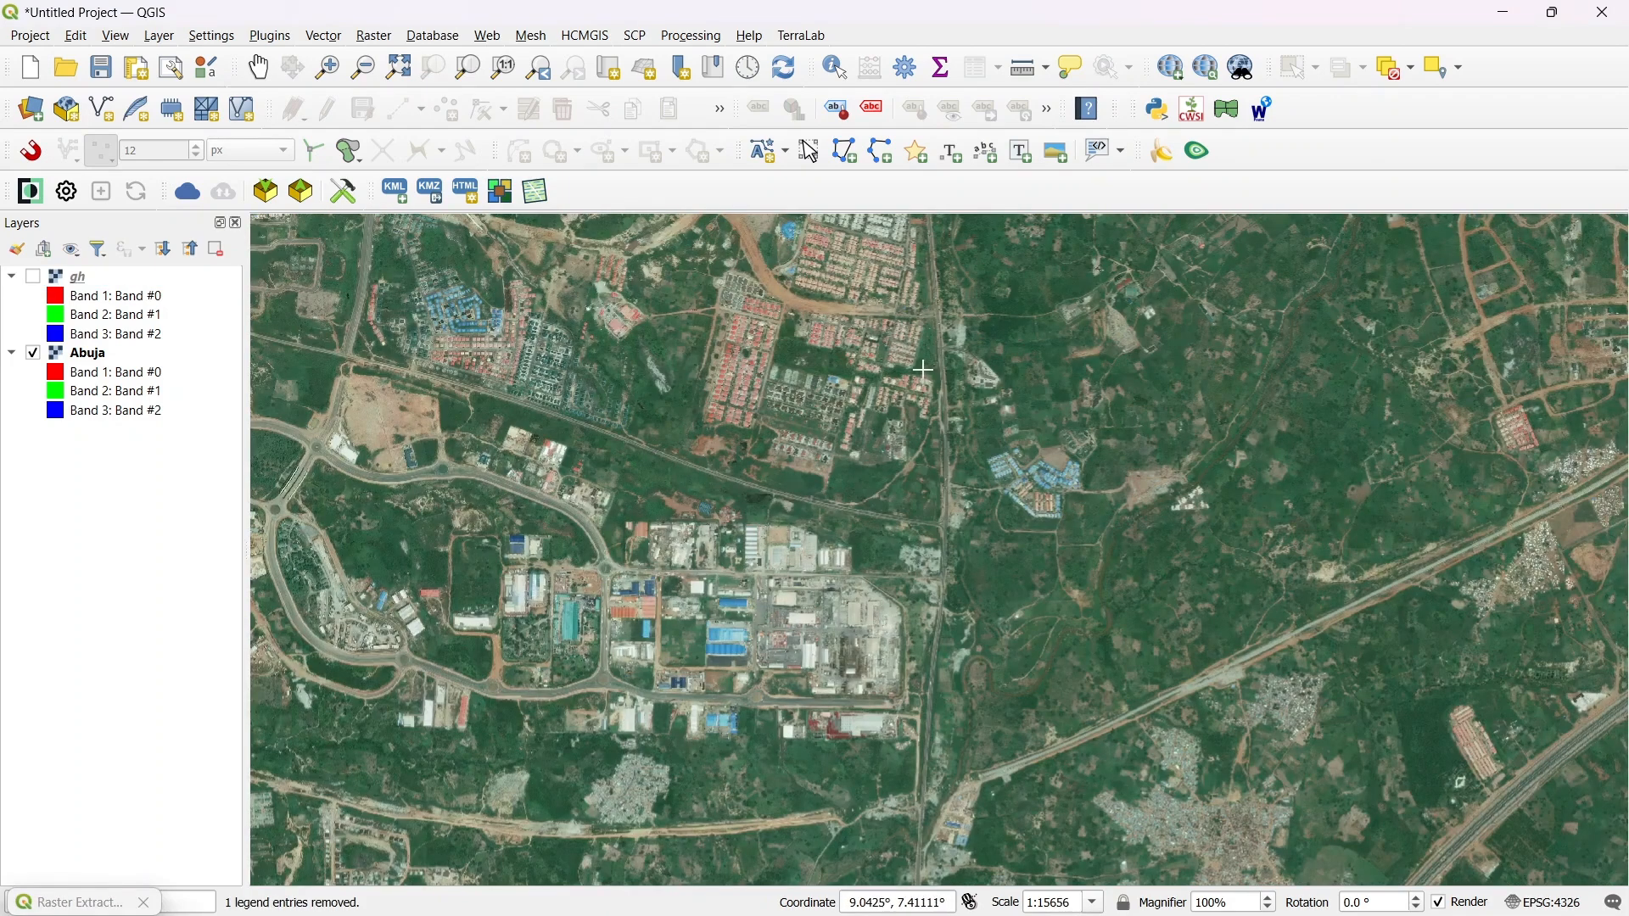
pyautogui.moveTo(923, 369); pyautogui.dragTo(1200, 612)
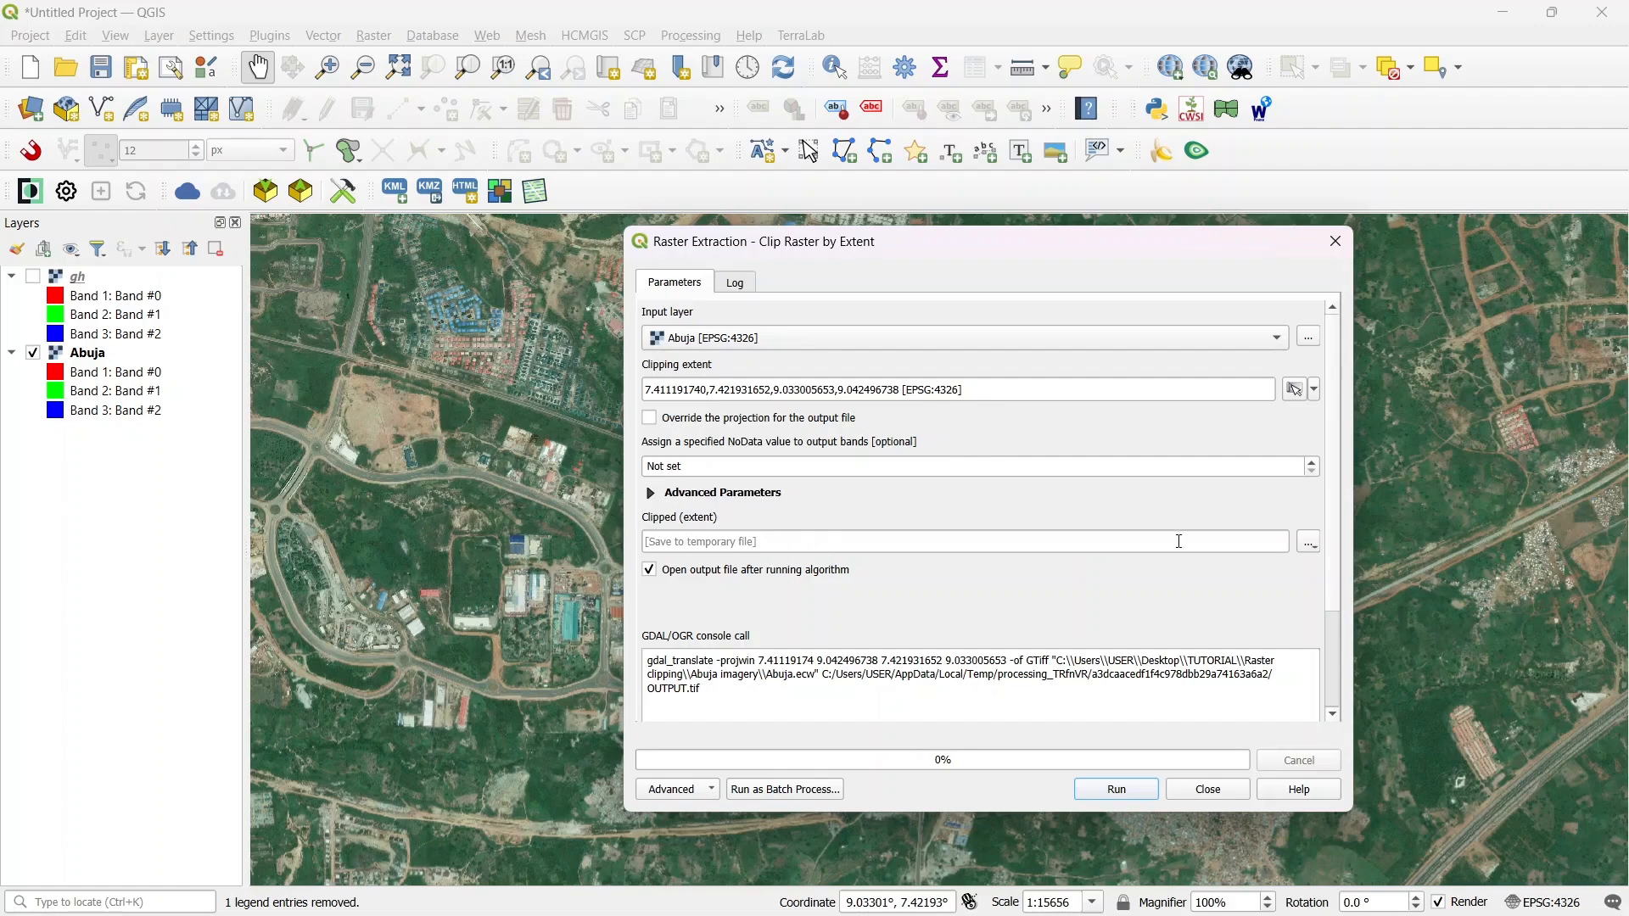
# - Set the clipped output to img1.tif in the Raster clipping folder, run the clip and close the tool
pyautogui.click(1309, 545)
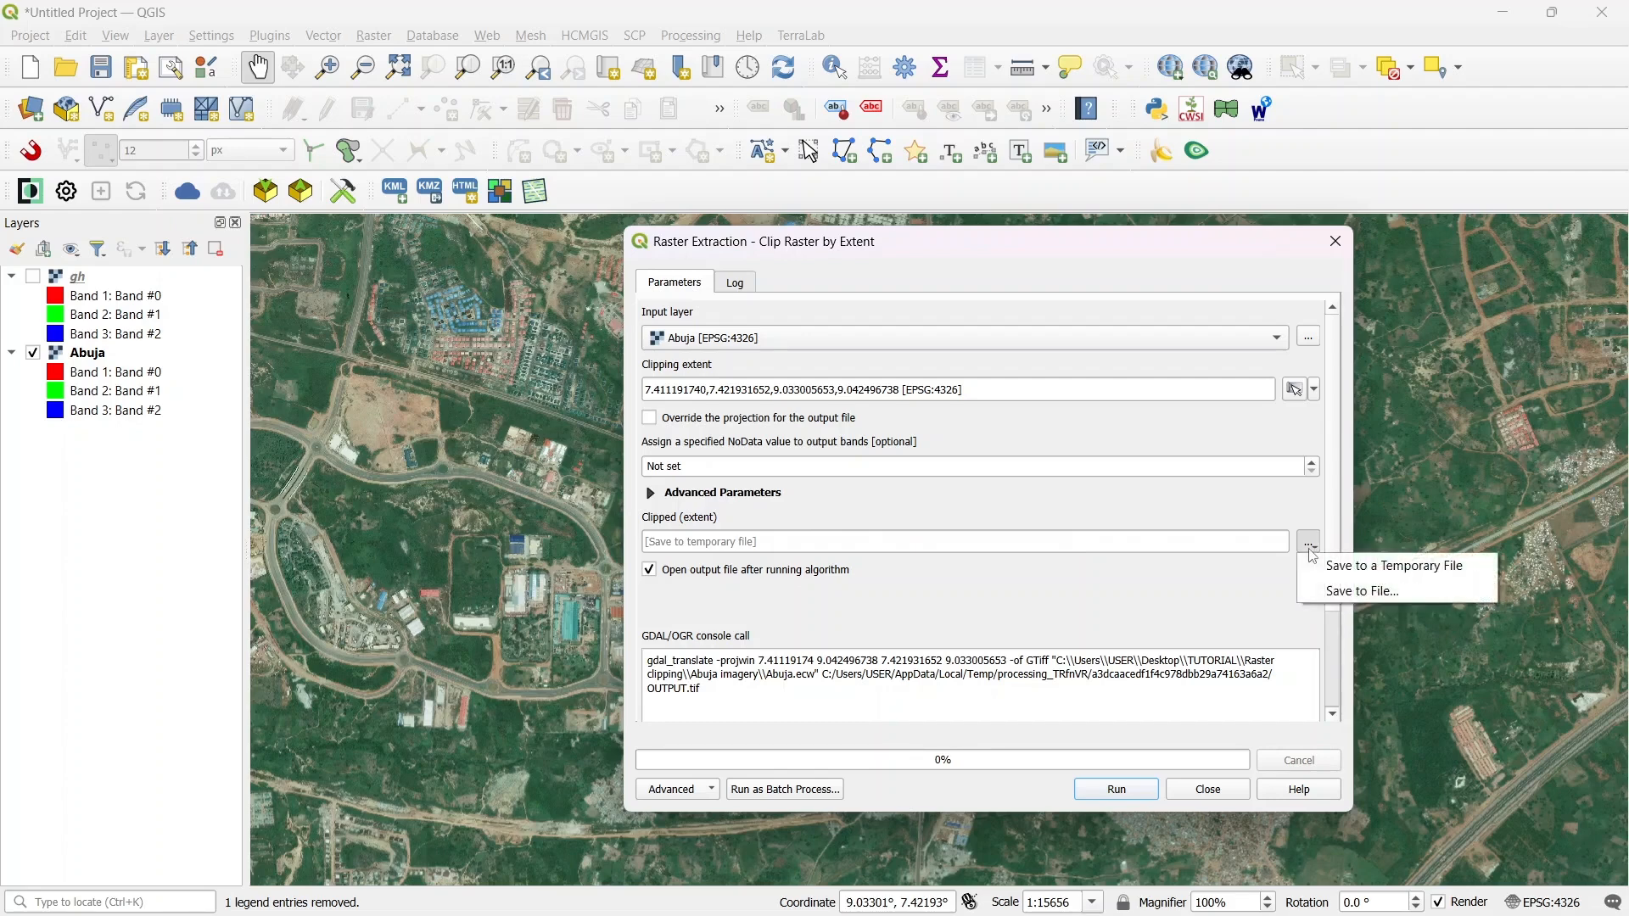
pyautogui.click(1352, 593)
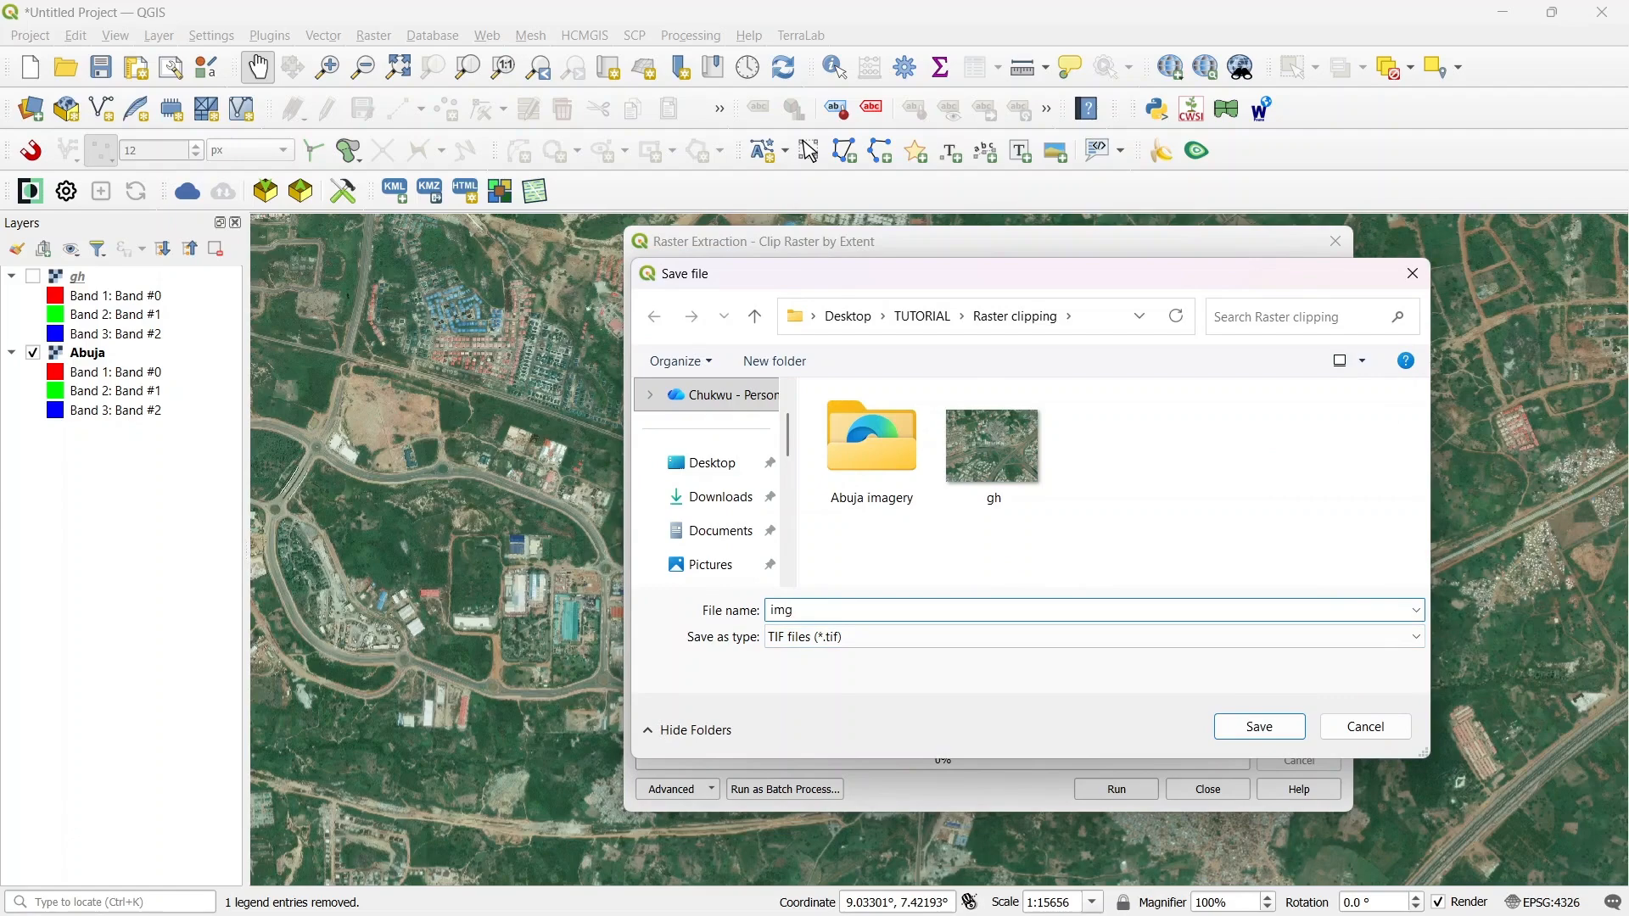
pyautogui.click(1226, 731)
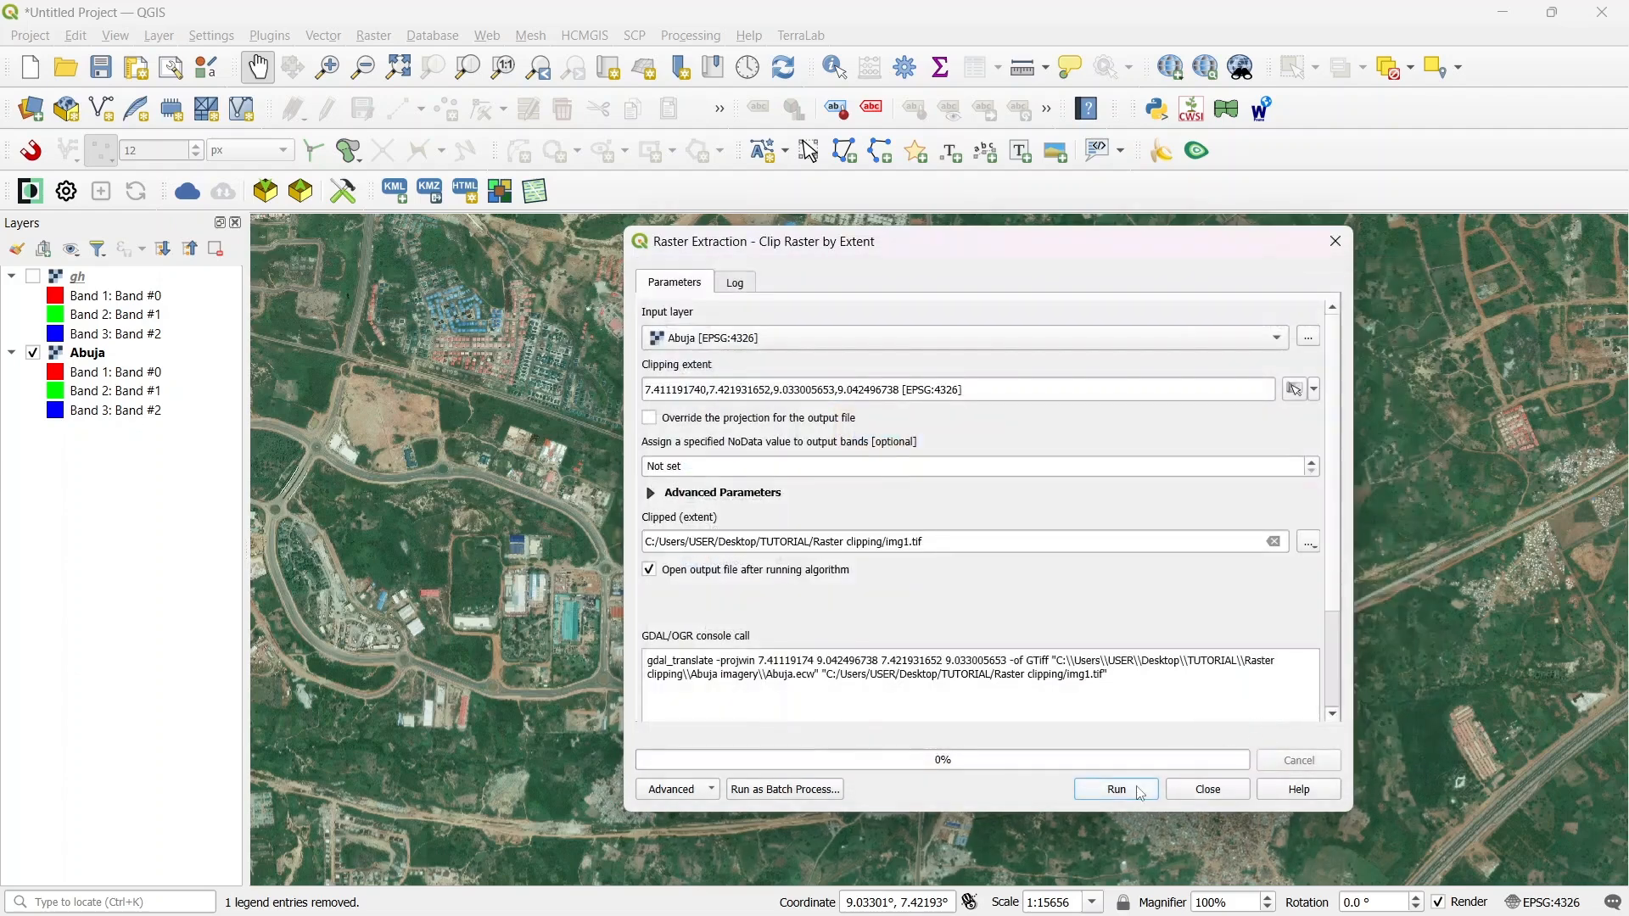
pyautogui.click(1137, 793)
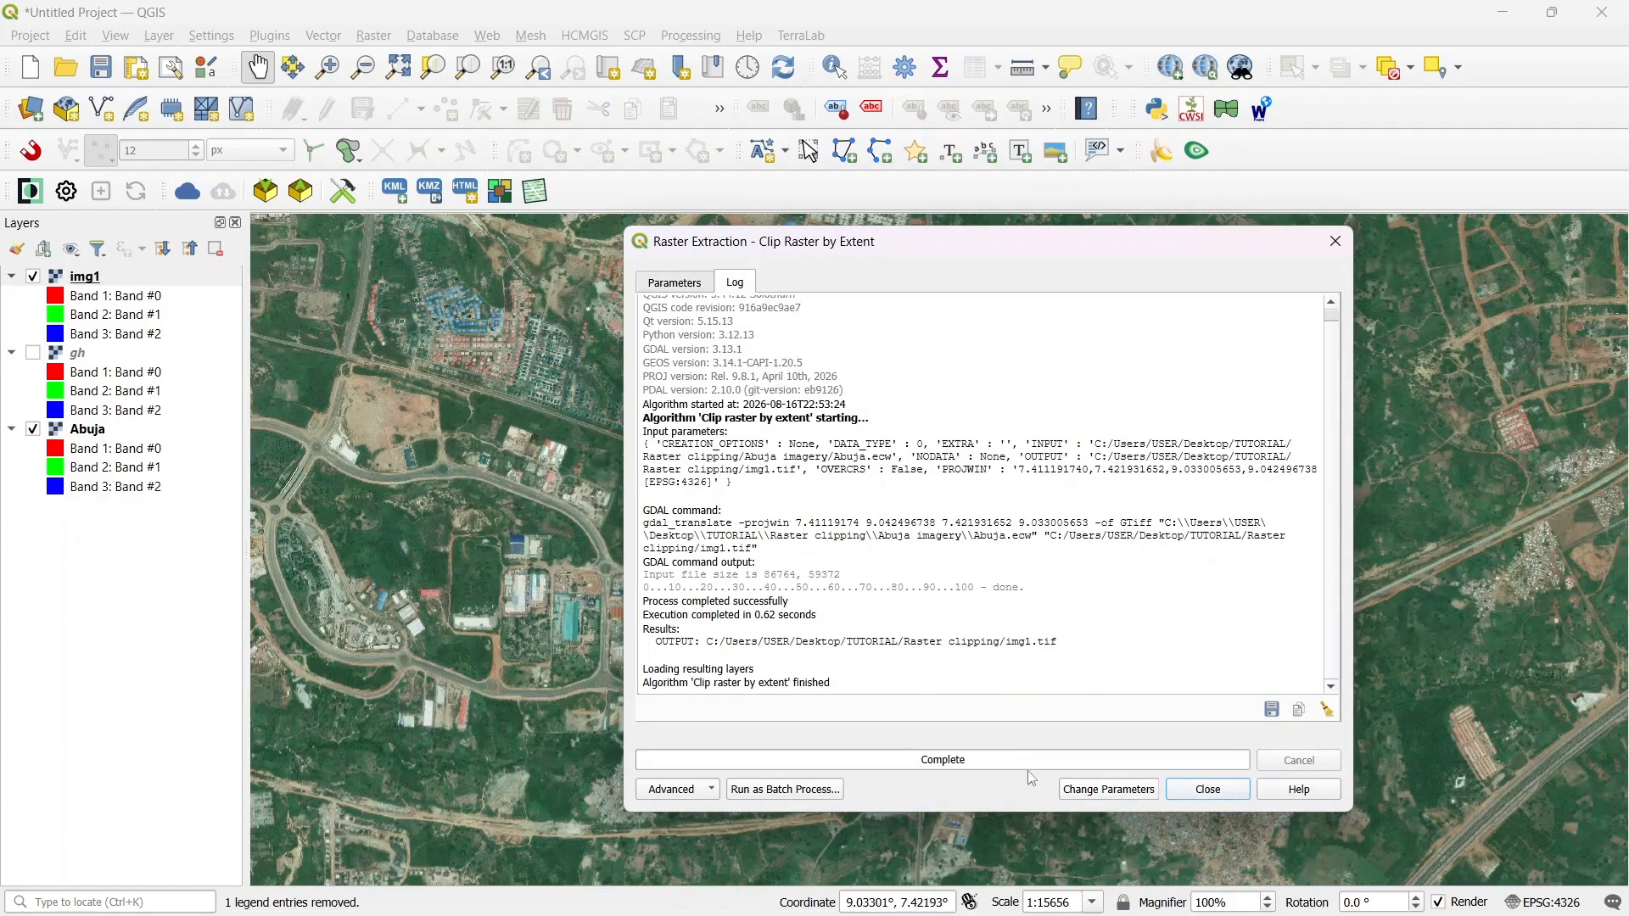
pyautogui.click(1190, 790)
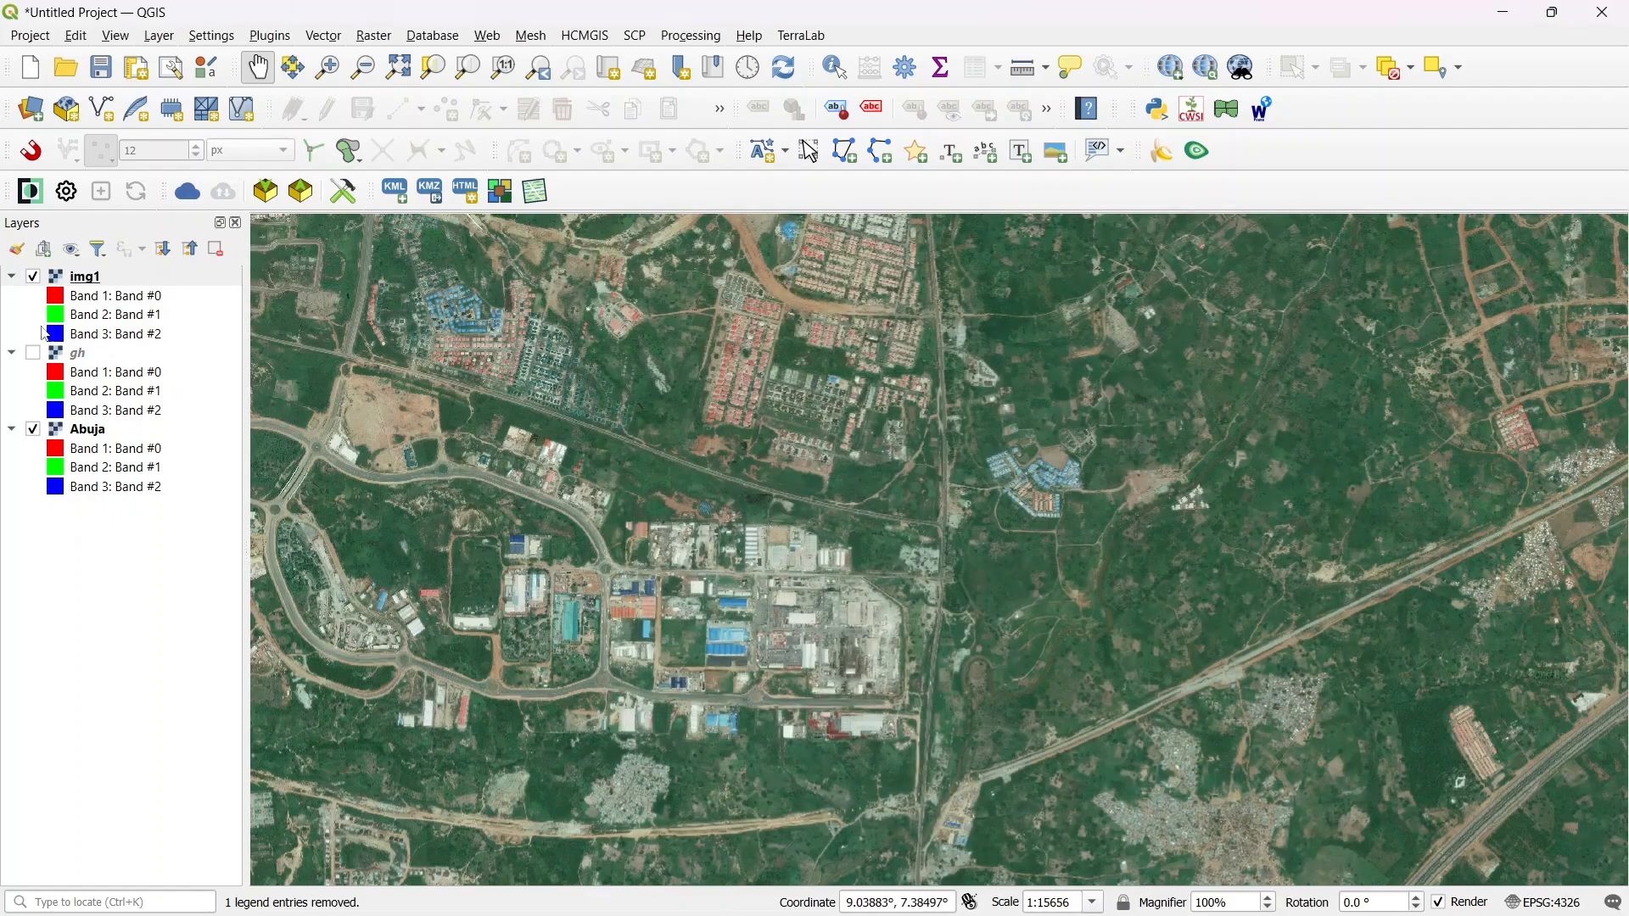
# - Hide the Abuja layer and examine the clipped img1 raster up close
pyautogui.click(38, 431)
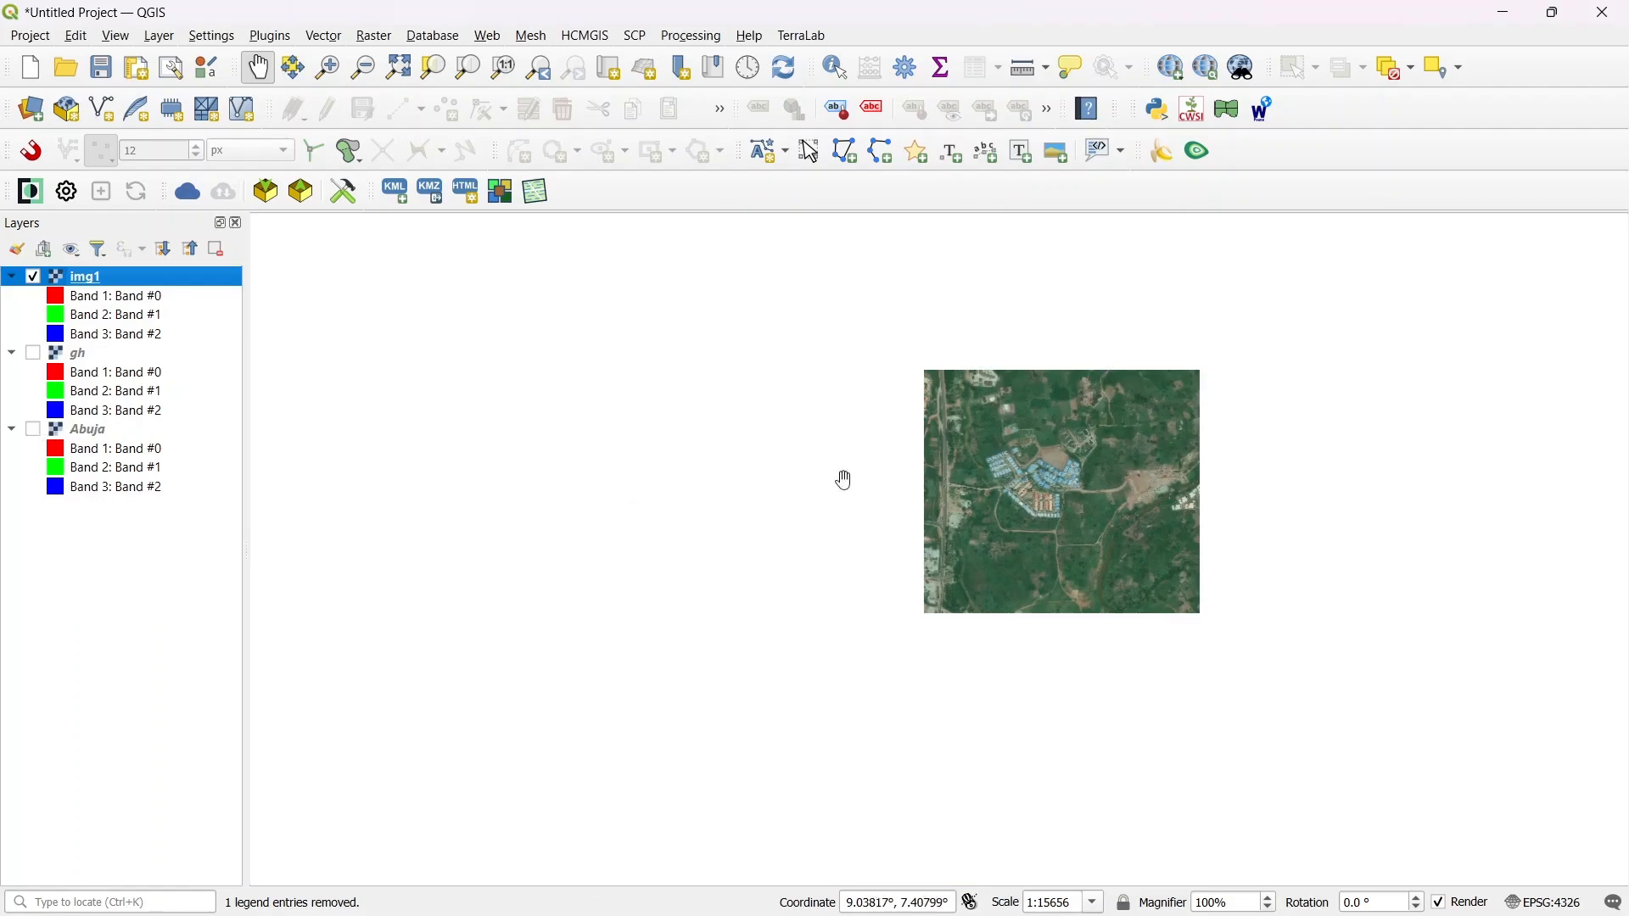
pyautogui.scroll(2, 1105, 461)
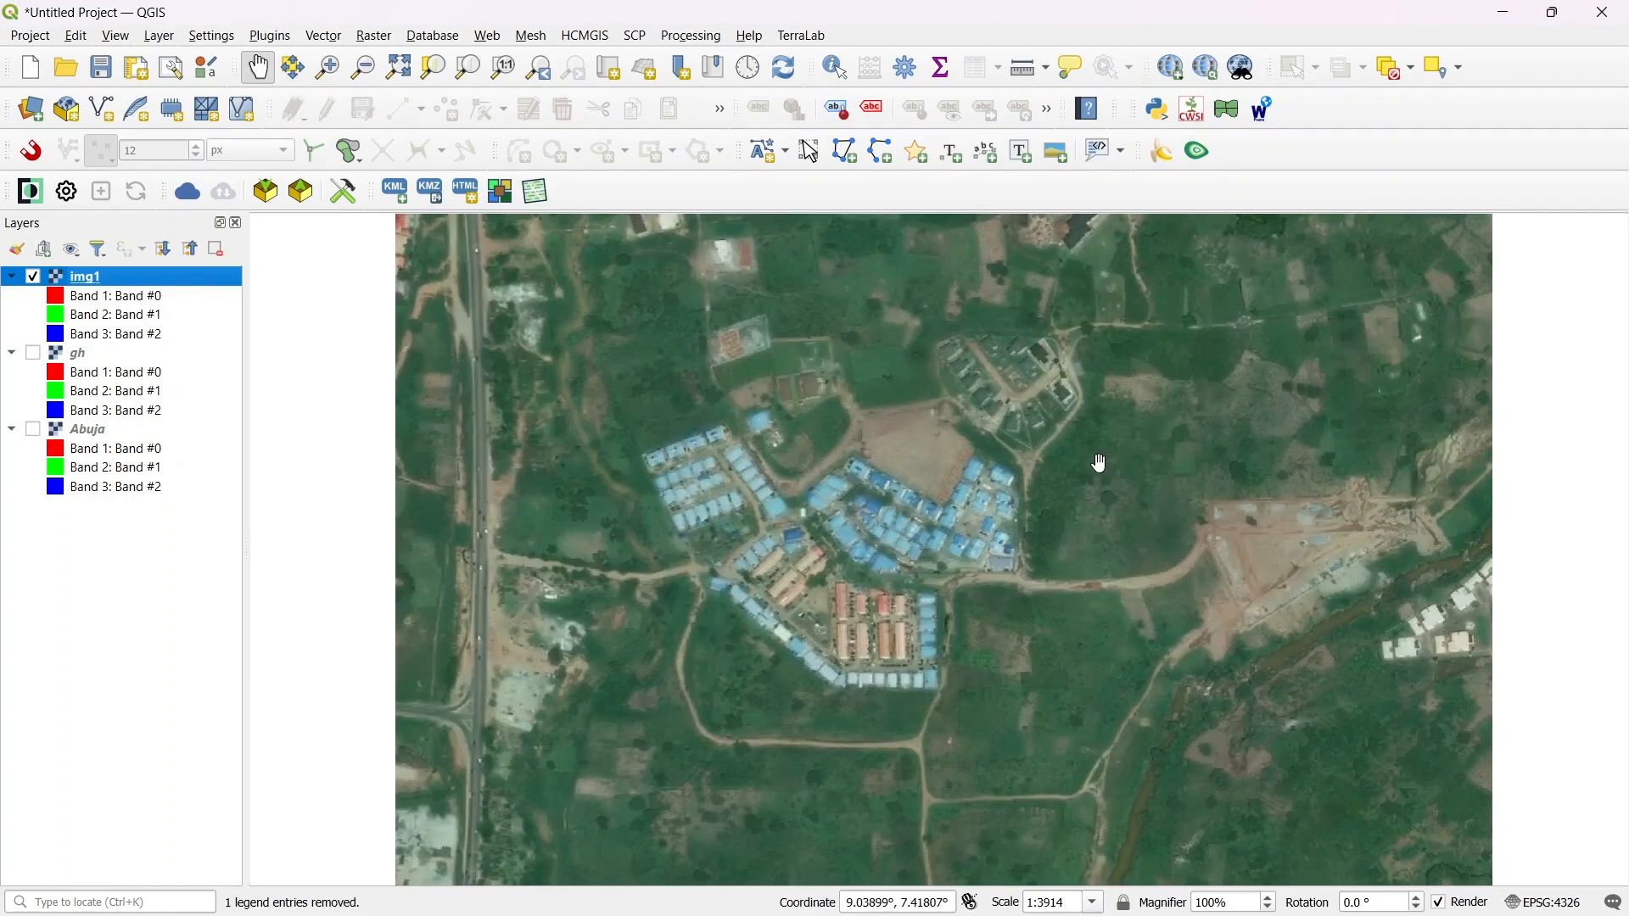
# - Compare the img1 clip with the Abuja raster by toggling their visibility, leaving img1 hidden and Abuja shown
pyautogui.scroll(-2, 1081, 463)
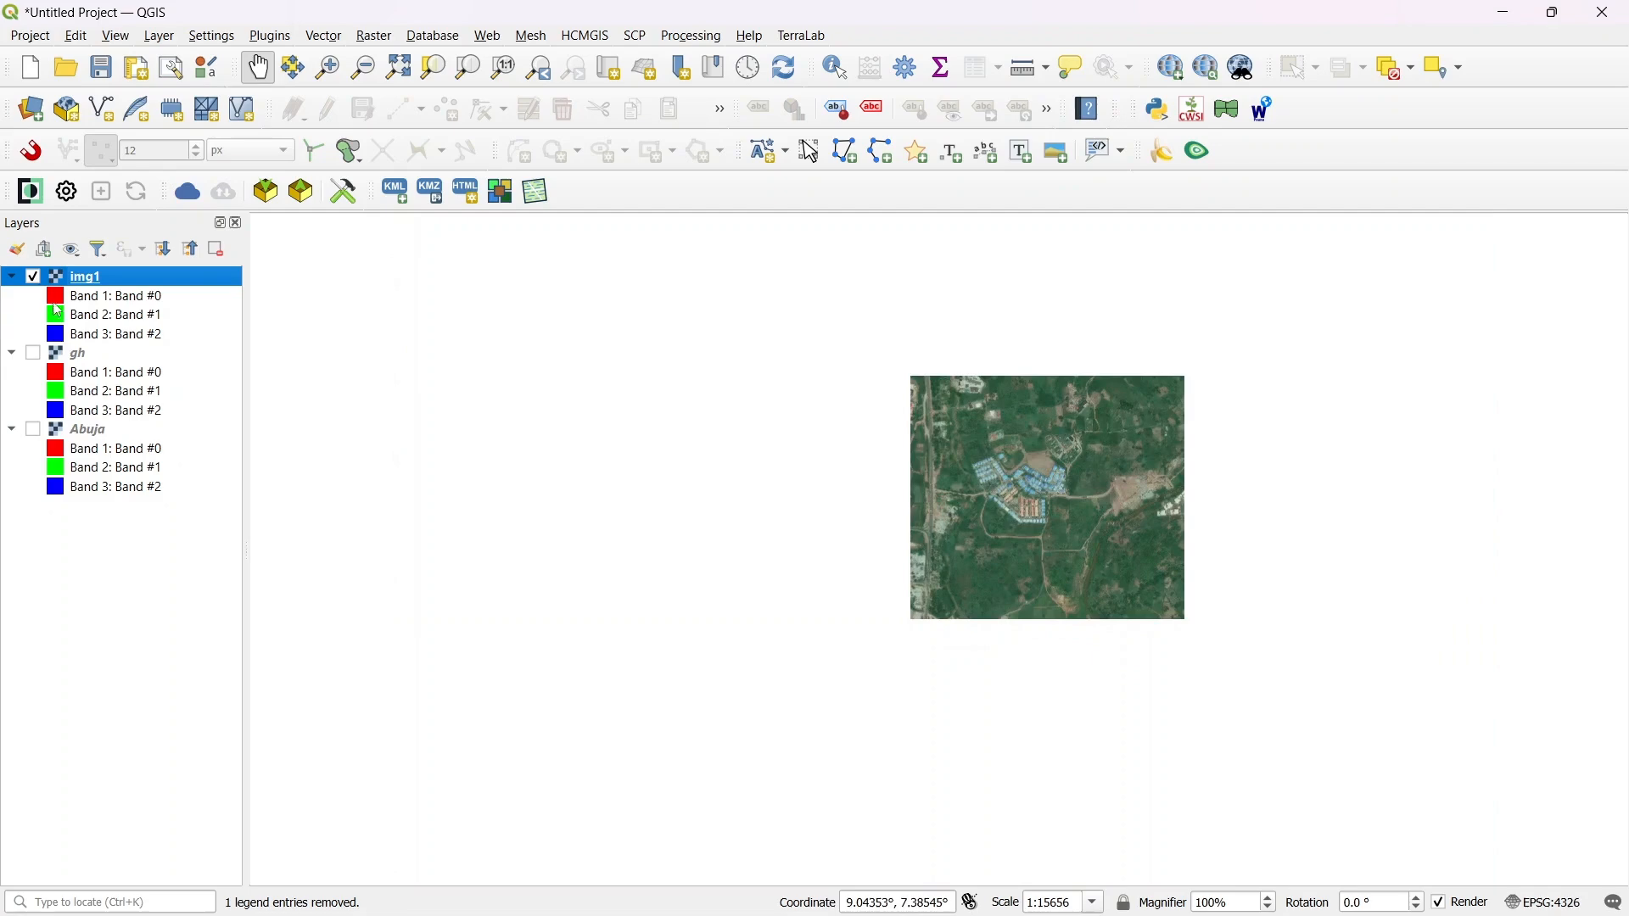
pyautogui.click(34, 276)
pyautogui.click(34, 276)
pyautogui.click(33, 430)
pyautogui.click(33, 430)
pyautogui.click(34, 276)
pyautogui.click(33, 430)
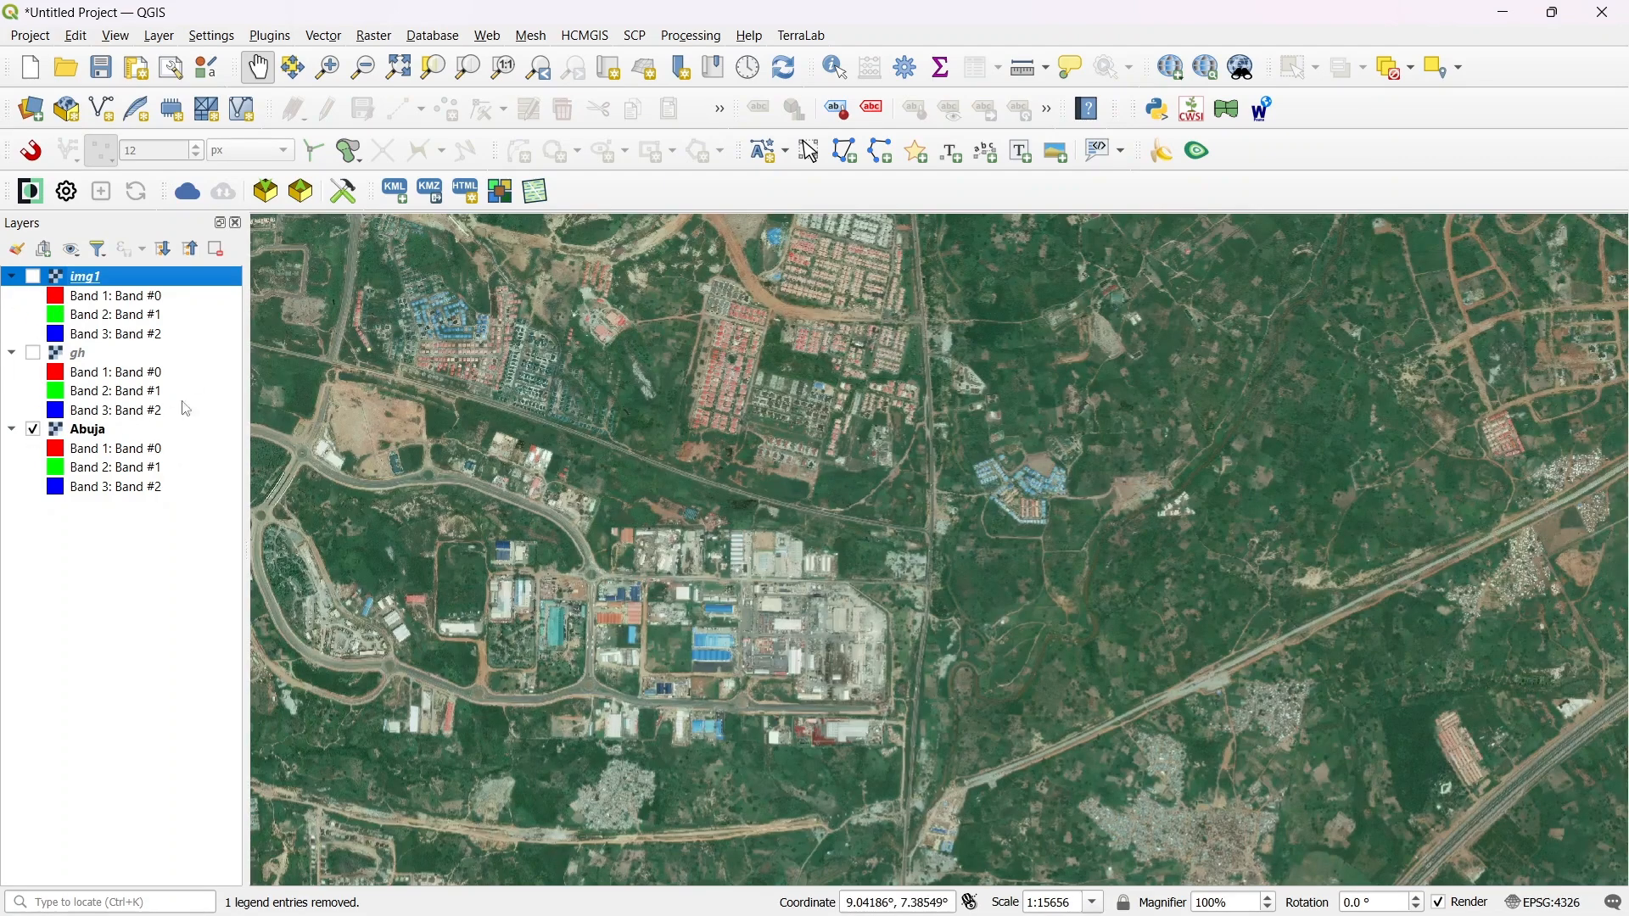
pyautogui.click(374, 36)
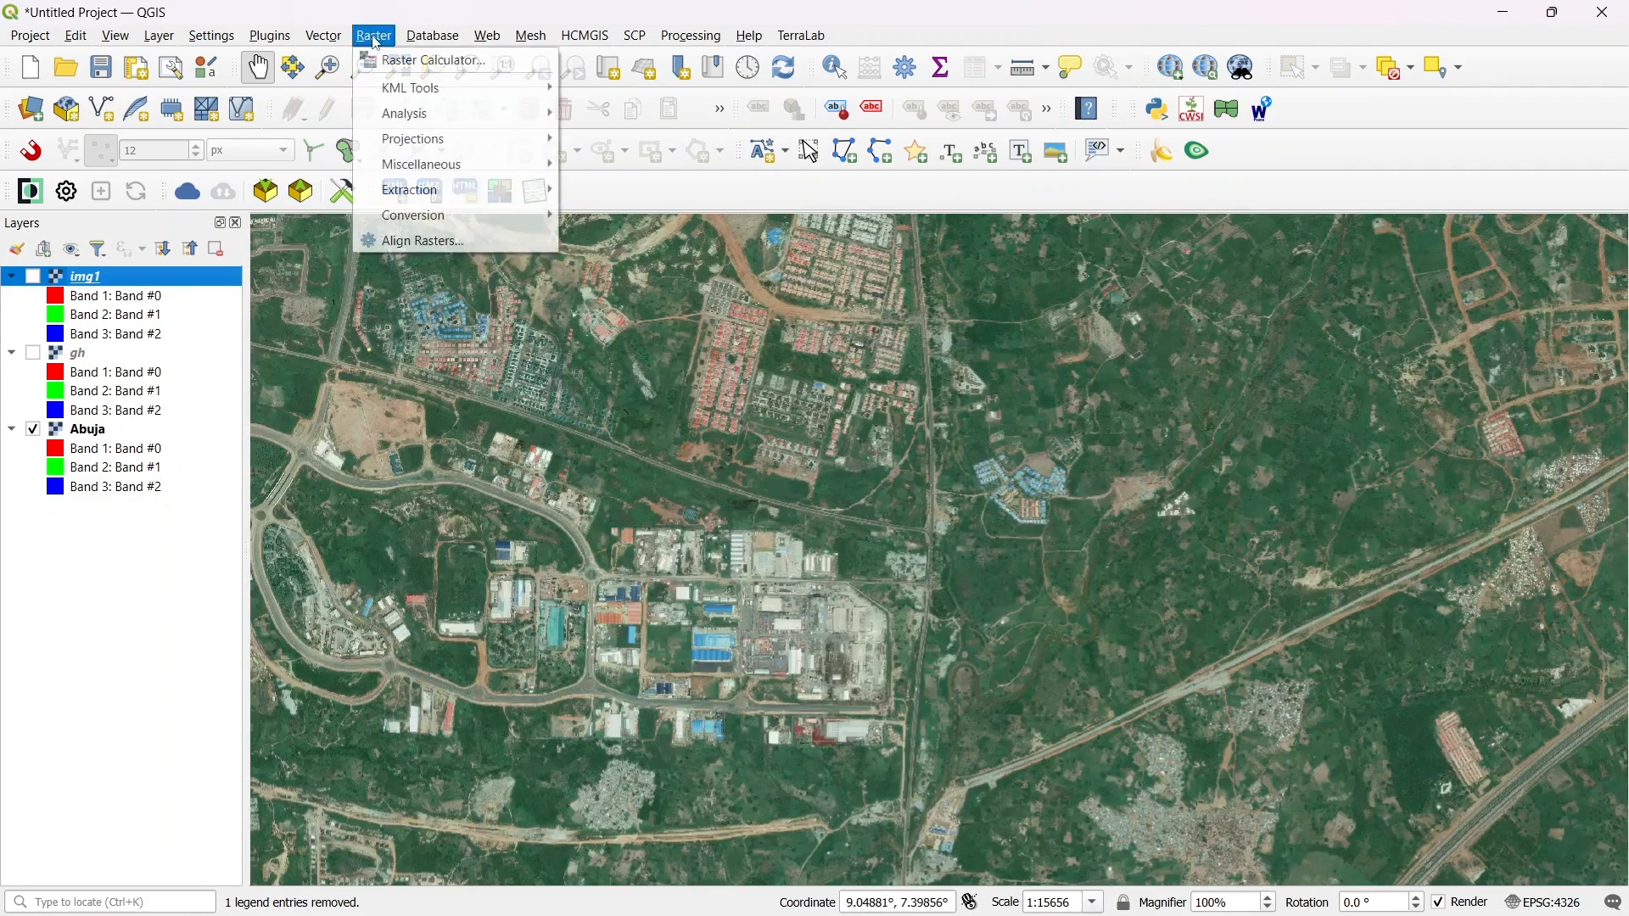
pyautogui.moveTo(459, 203)
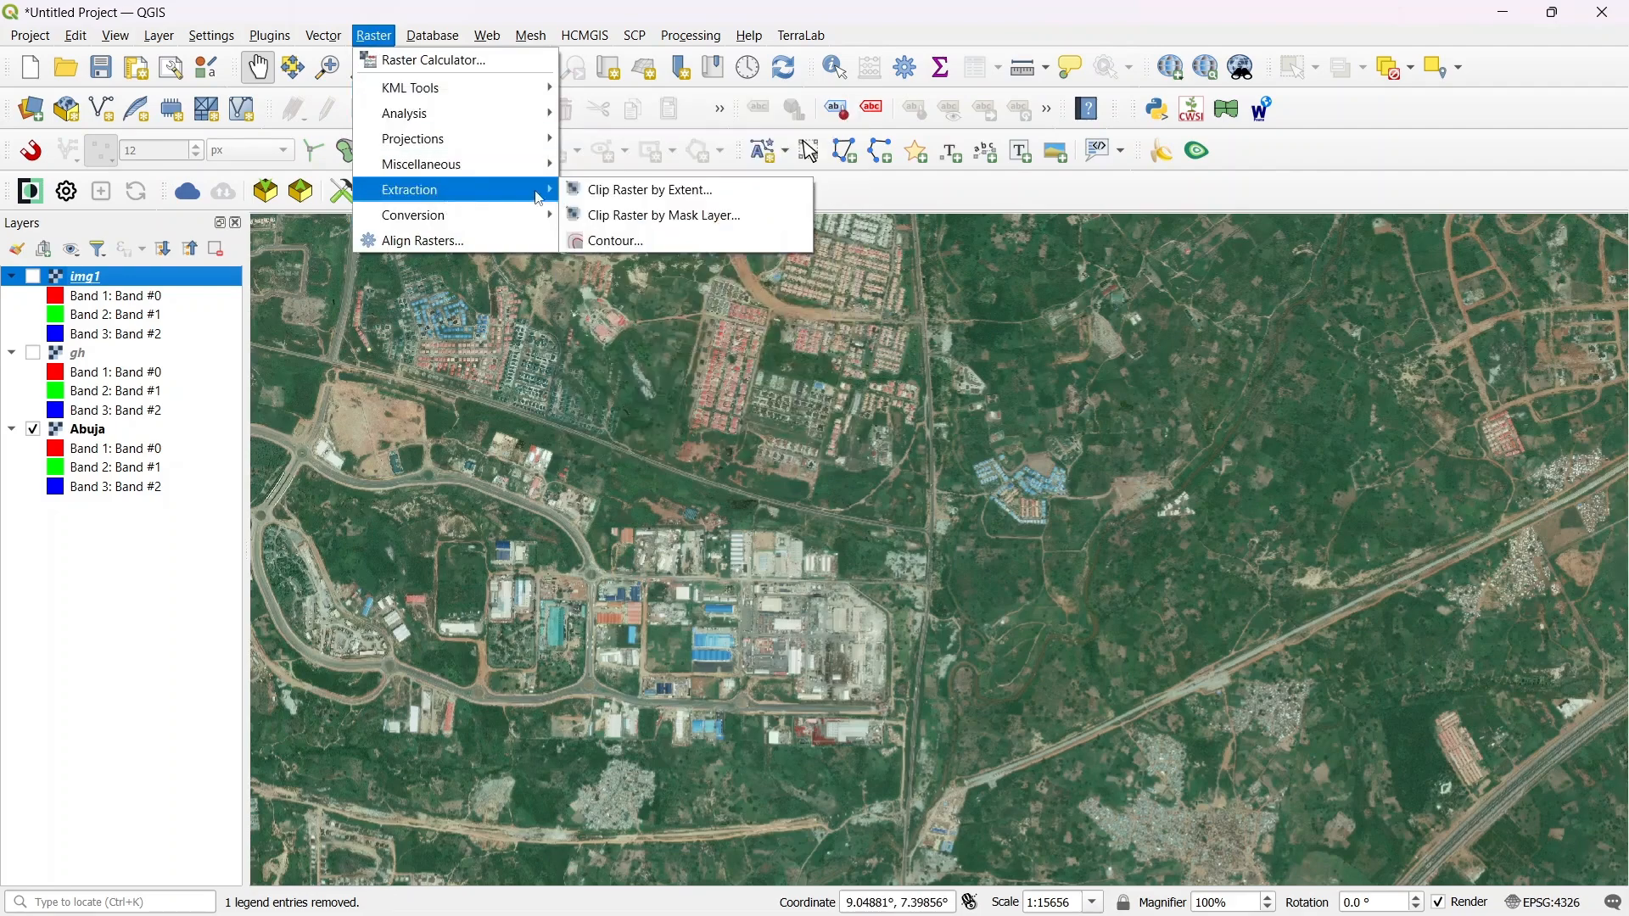
pyautogui.click(651, 217)
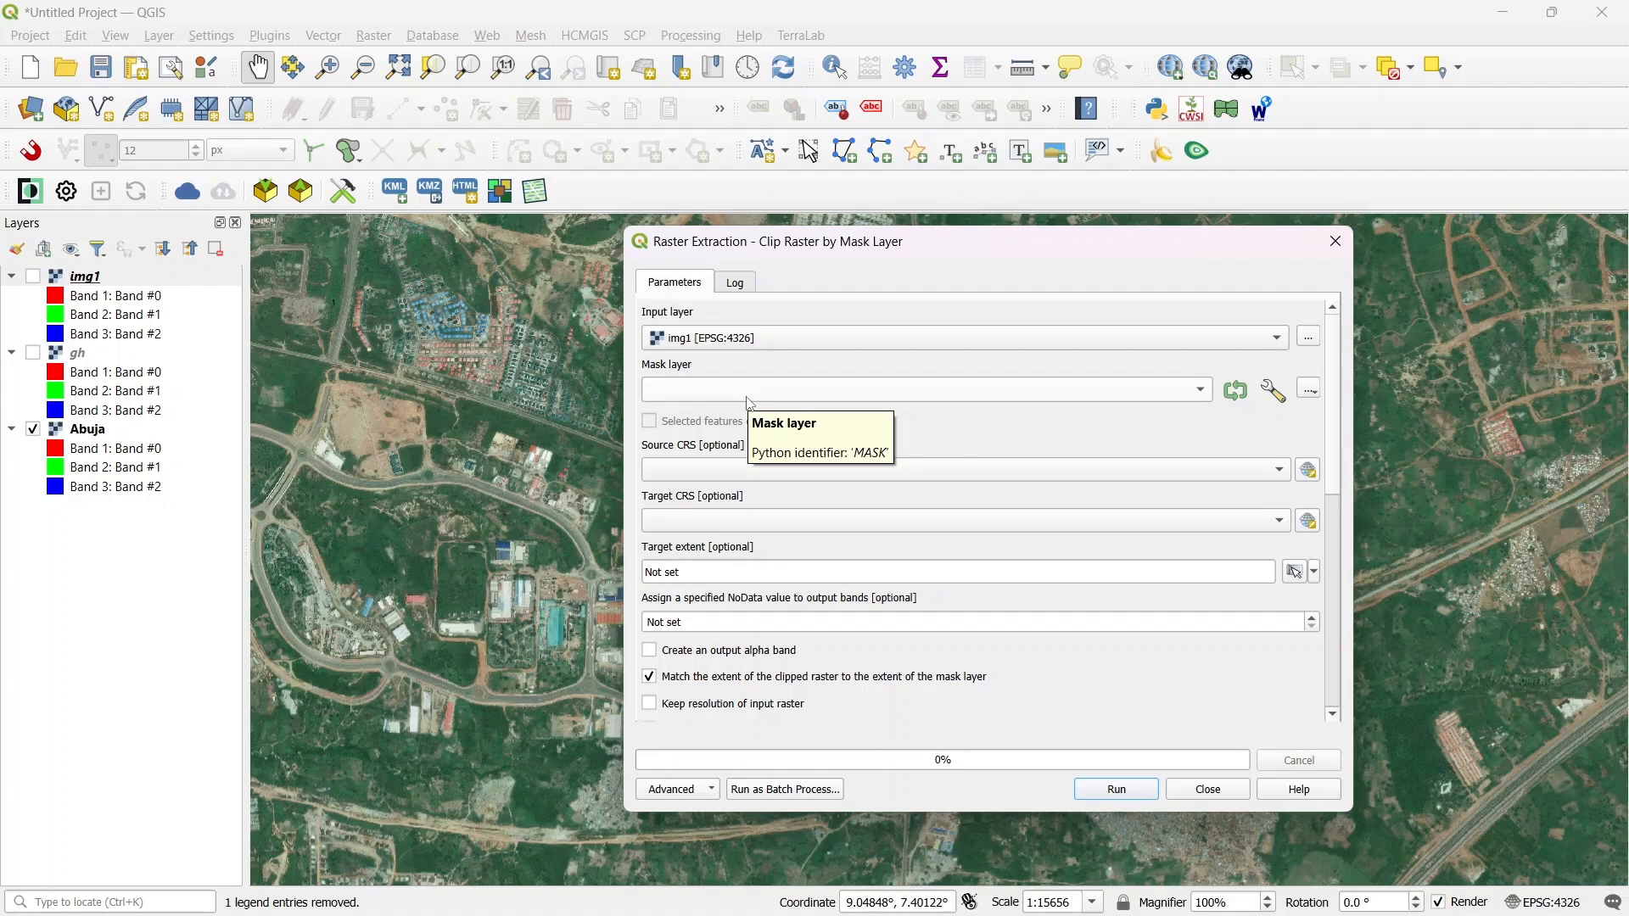
pyautogui.click(1208, 790)
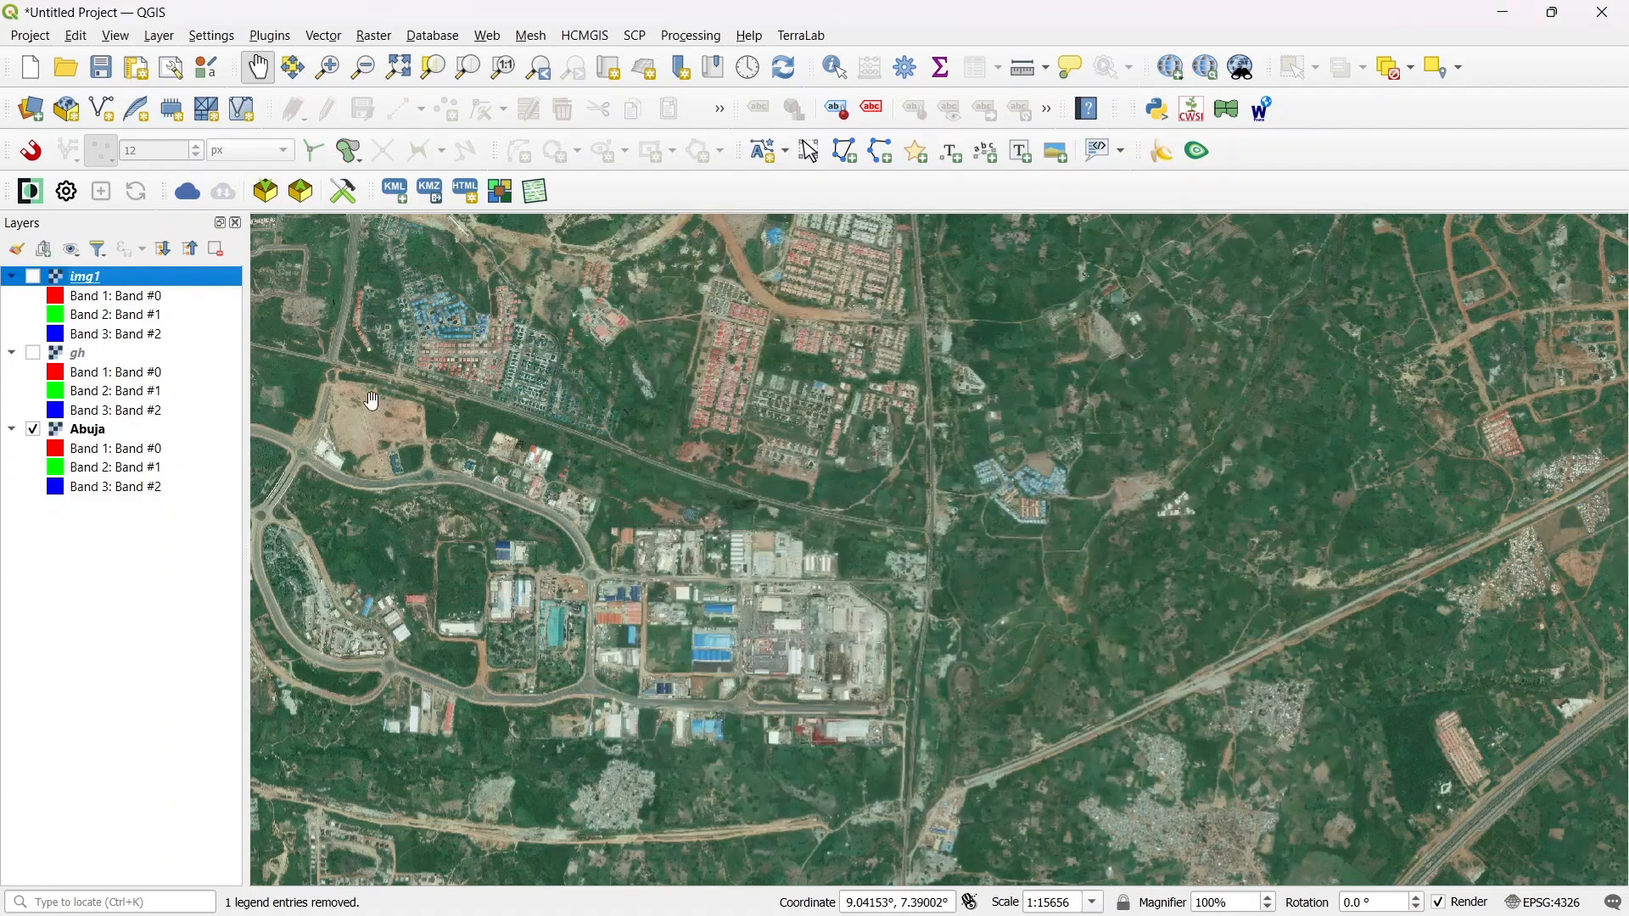
# - Add the Extent shapefile from the Raster clipping folder as a vector layer and zoom to it
pyautogui.click(32, 110)
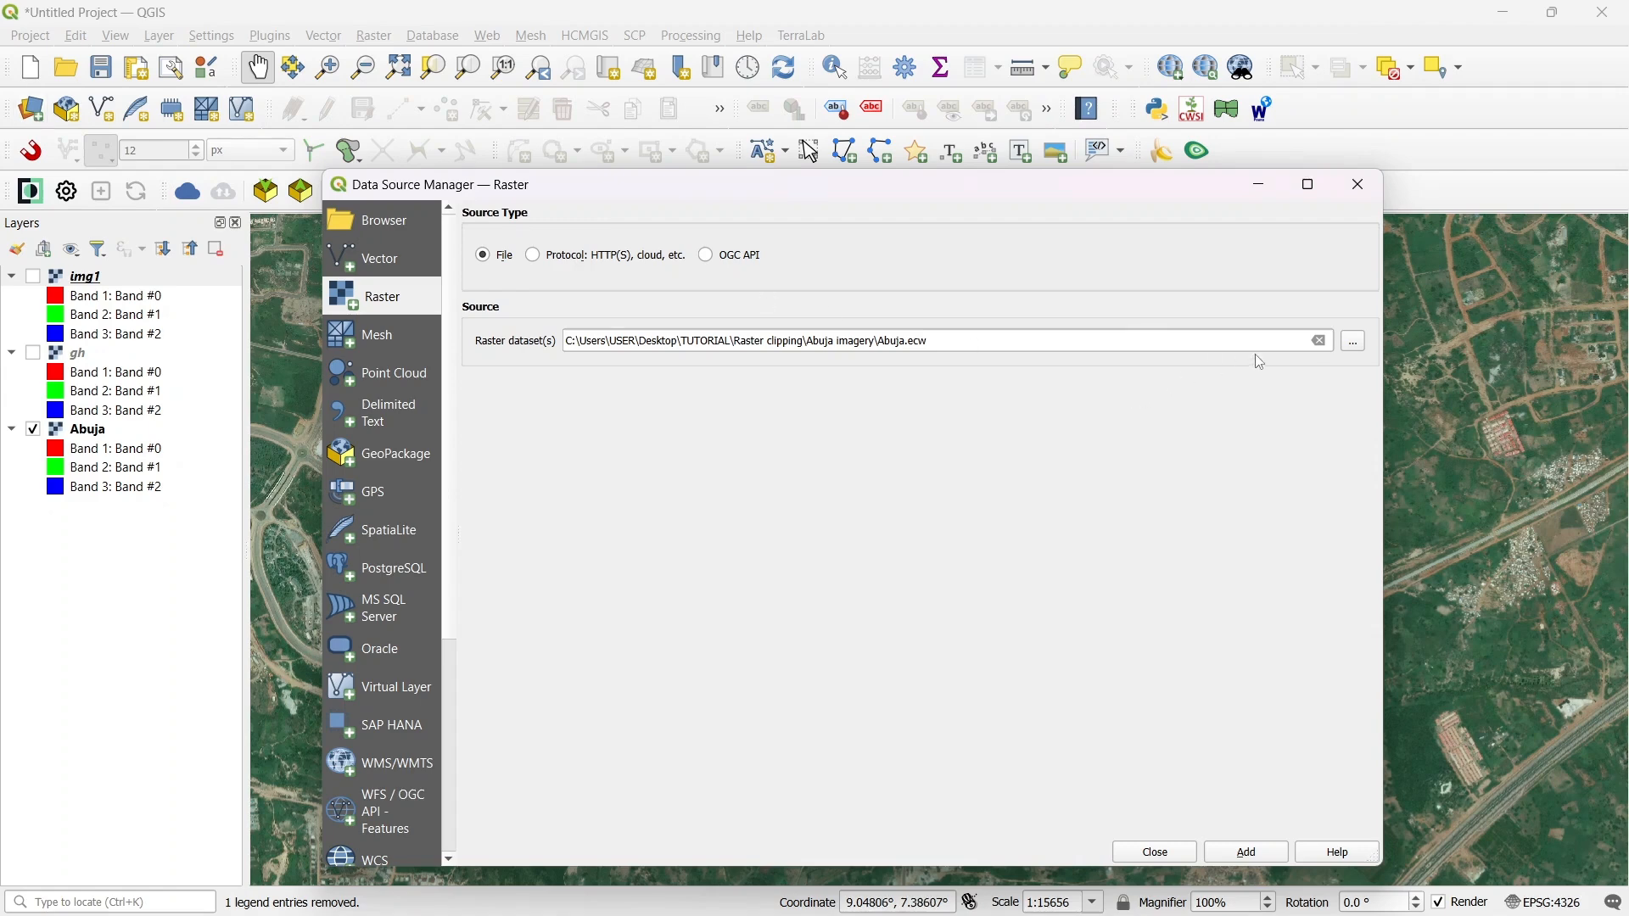
pyautogui.click(391, 261)
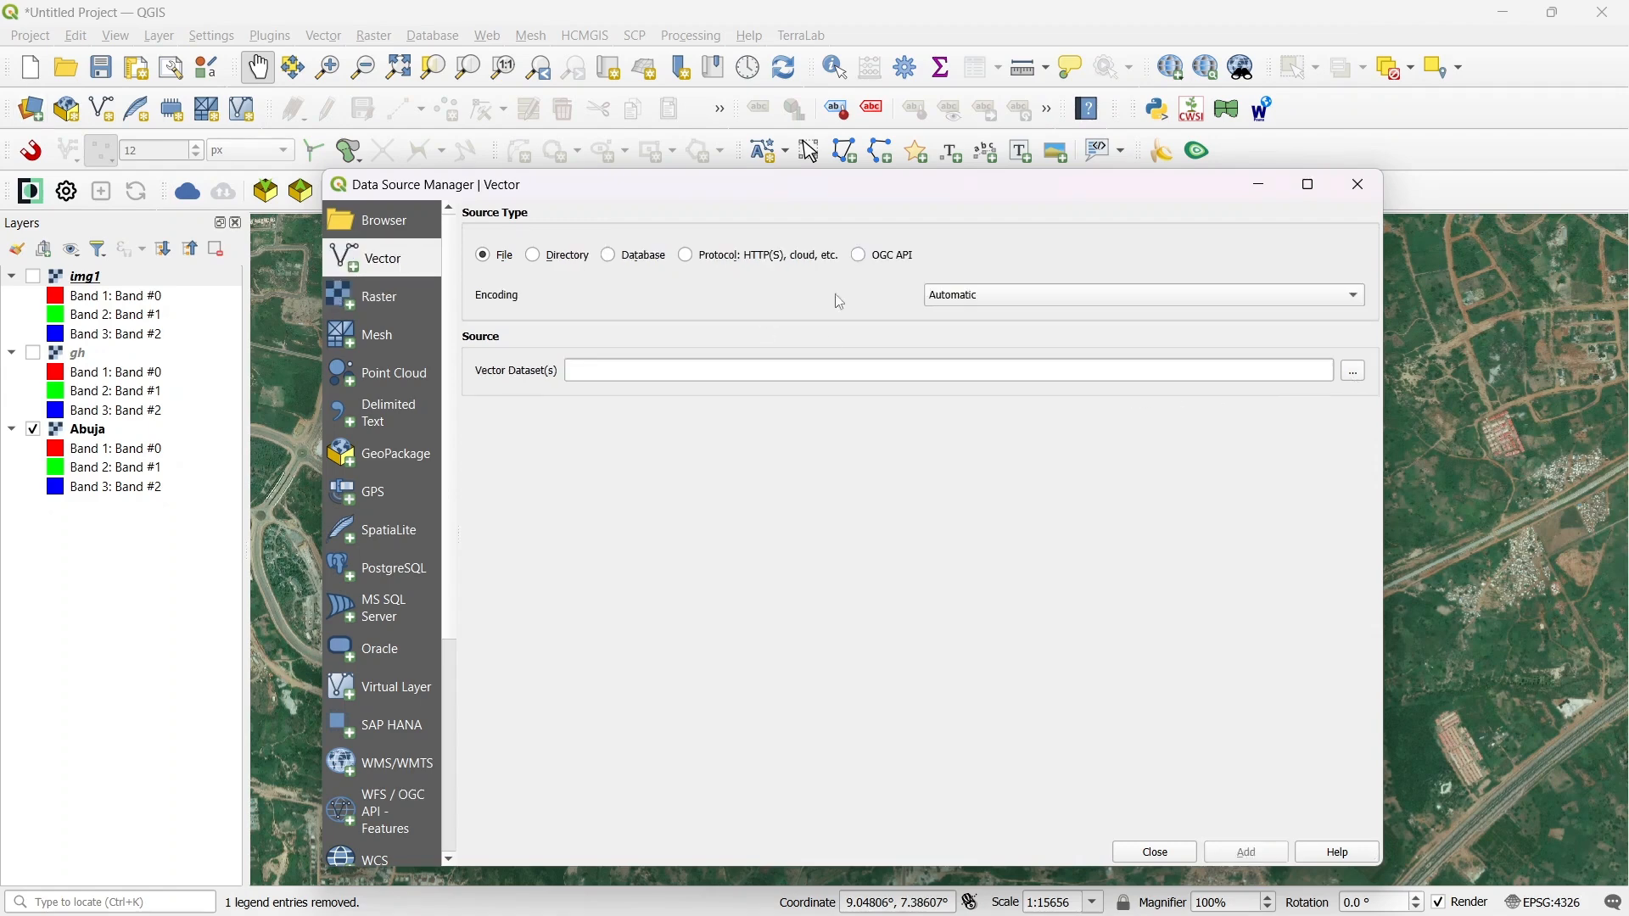
pyautogui.click(1356, 374)
pyautogui.click(961, 642)
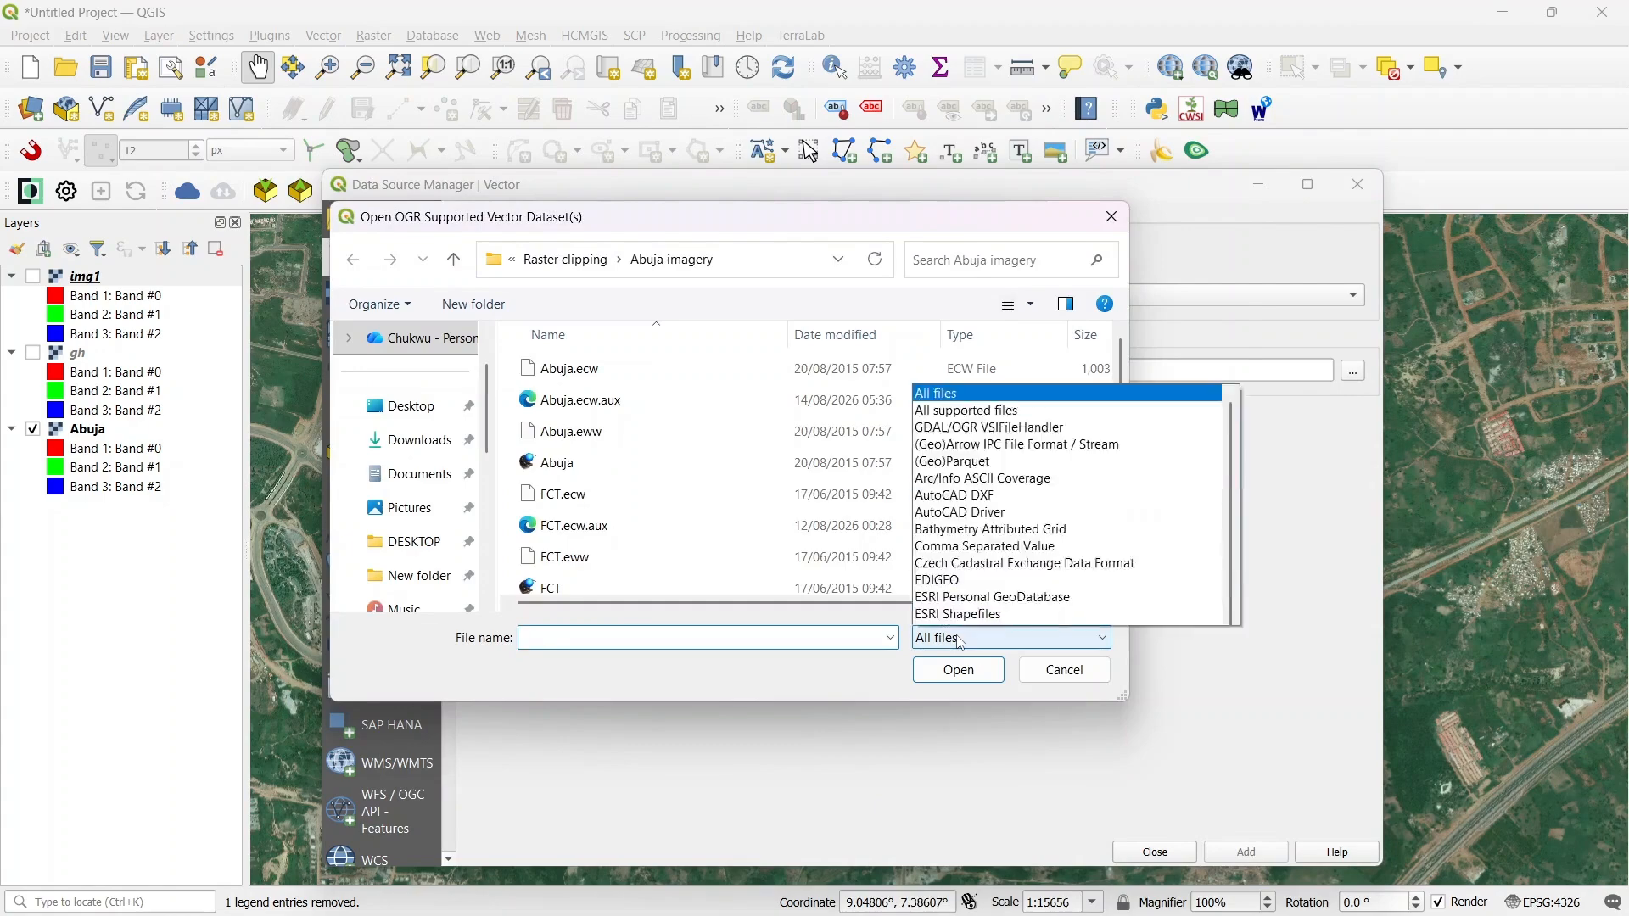
pyautogui.click(975, 399)
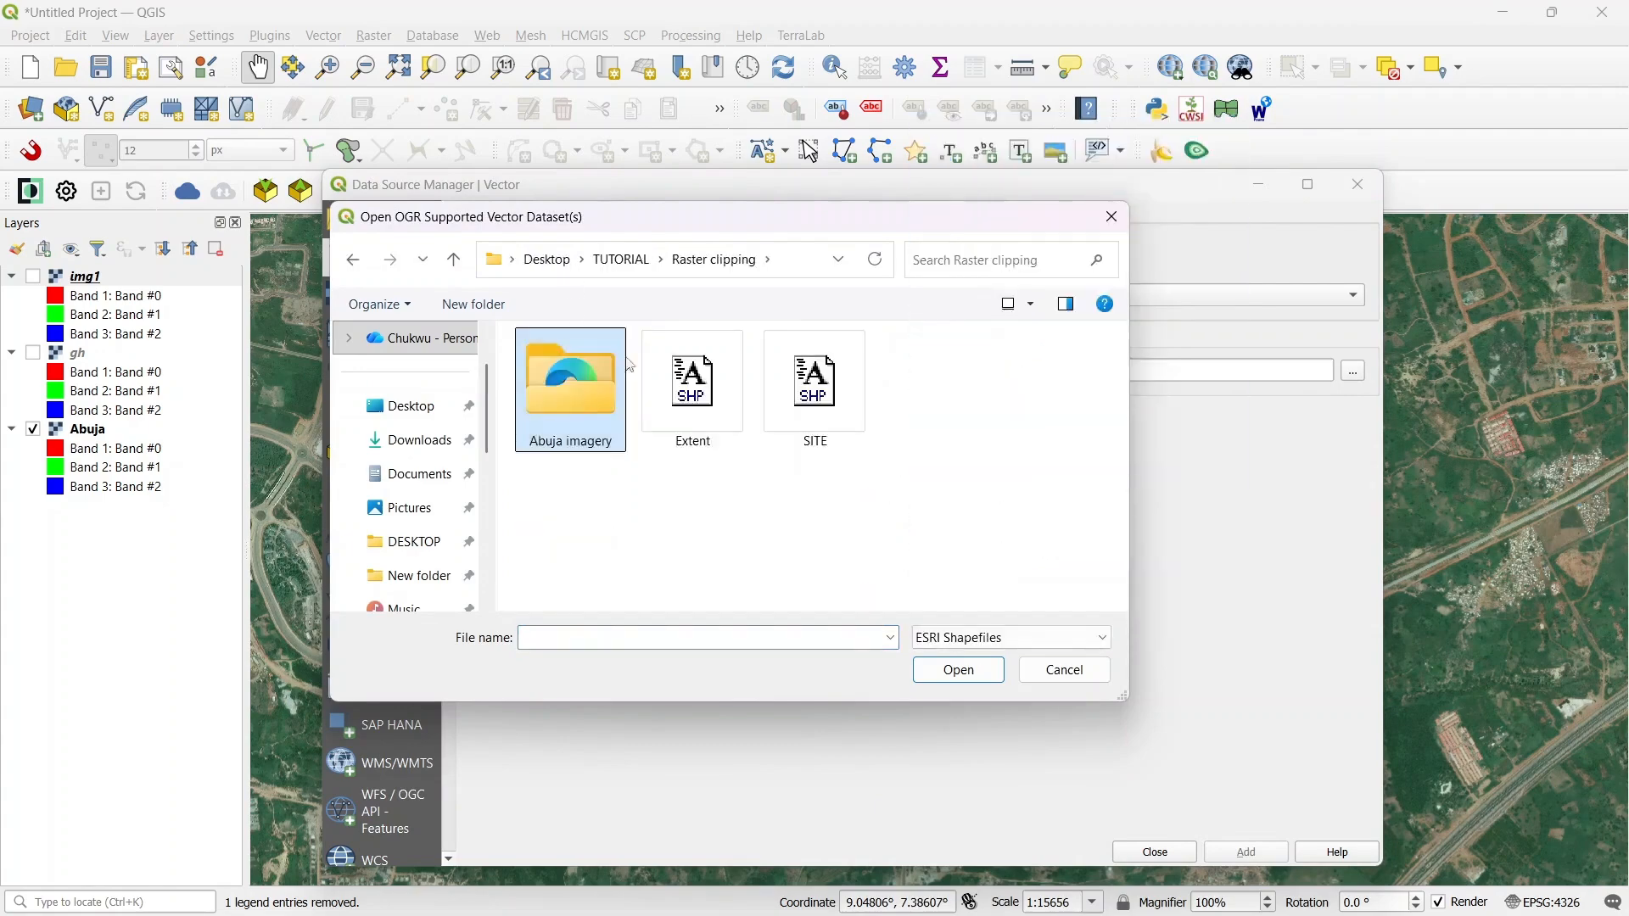
pyautogui.click(709, 438)
pyautogui.click(958, 670)
pyautogui.rightClick(93, 278)
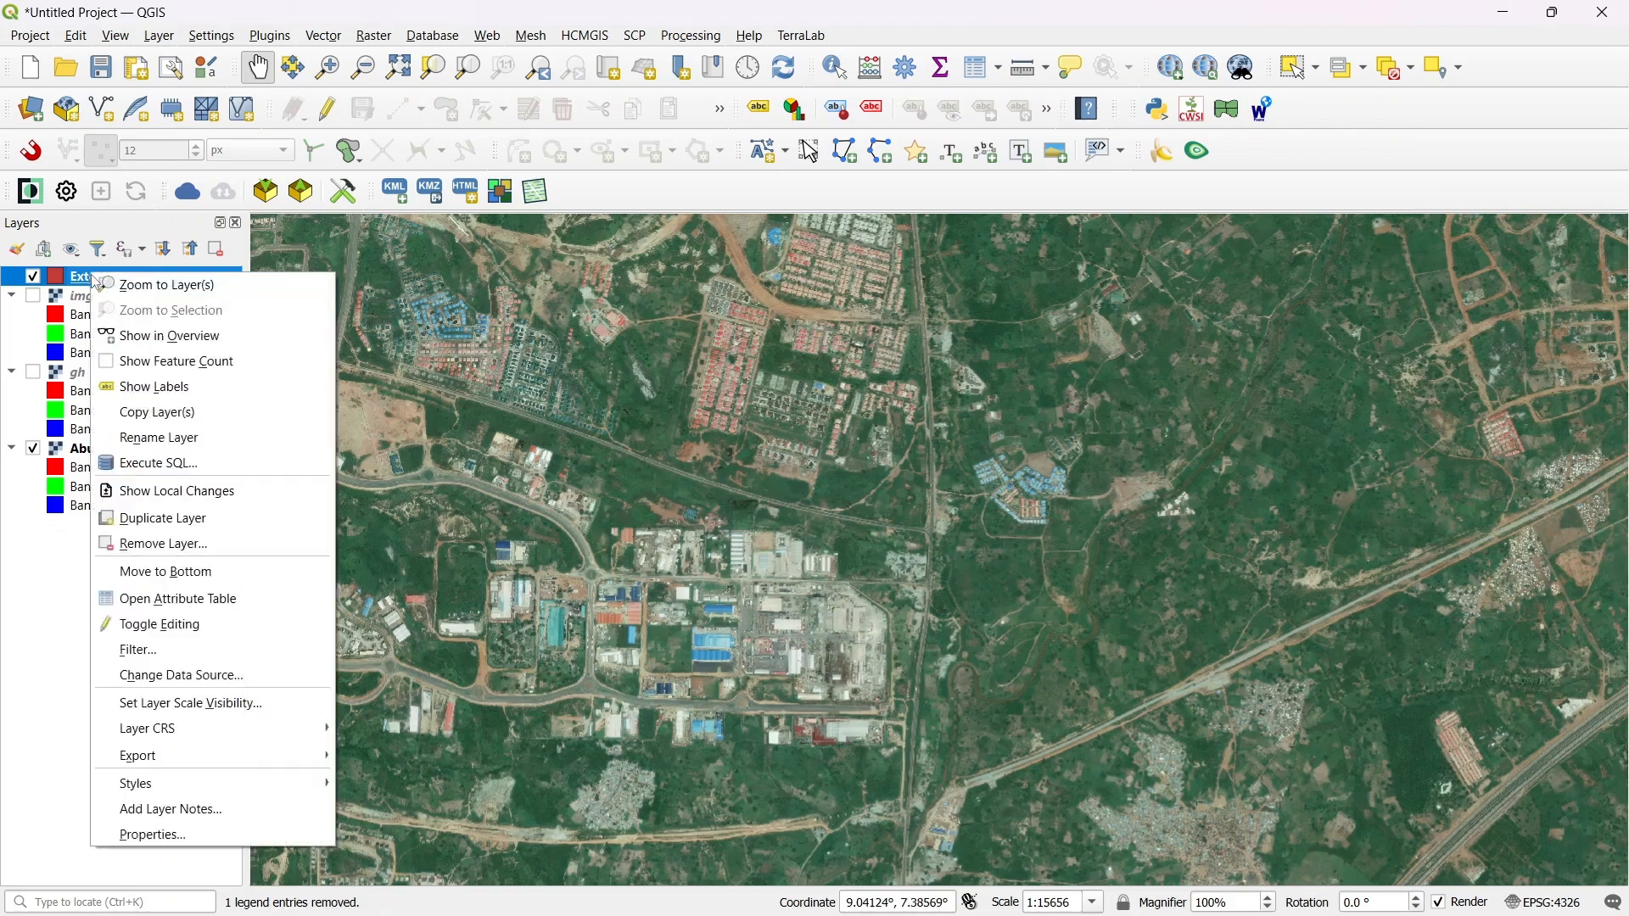
pyautogui.click(144, 285)
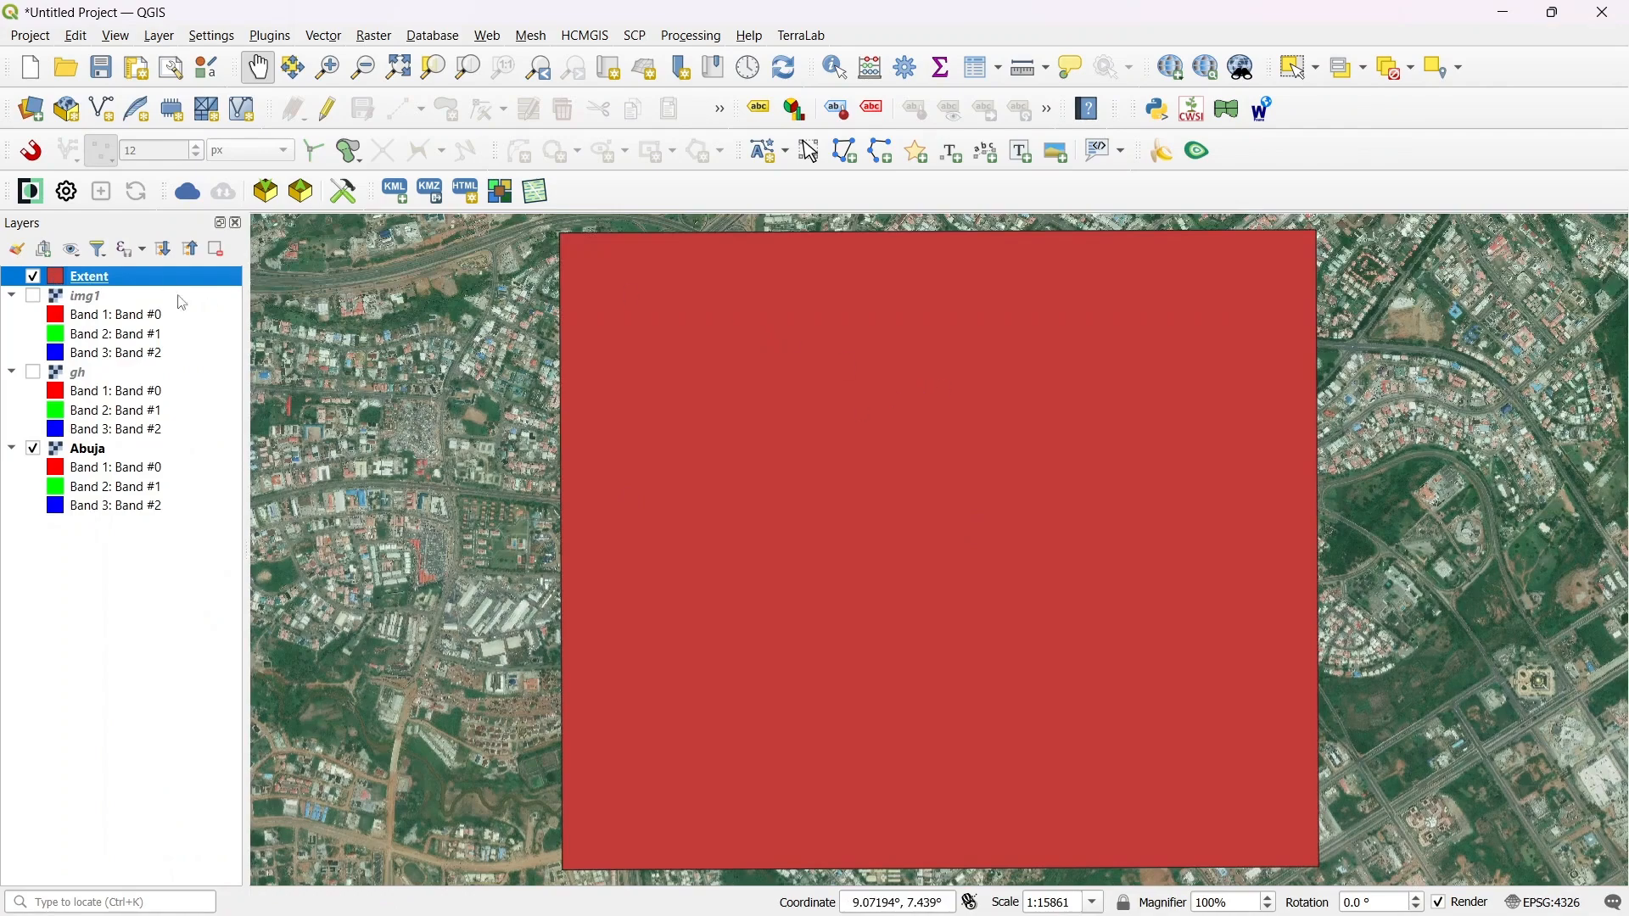
# - Style the Extent layer as a black outline without fill so the Abuja imagery shows through
pyautogui.doubleClick(85, 277)
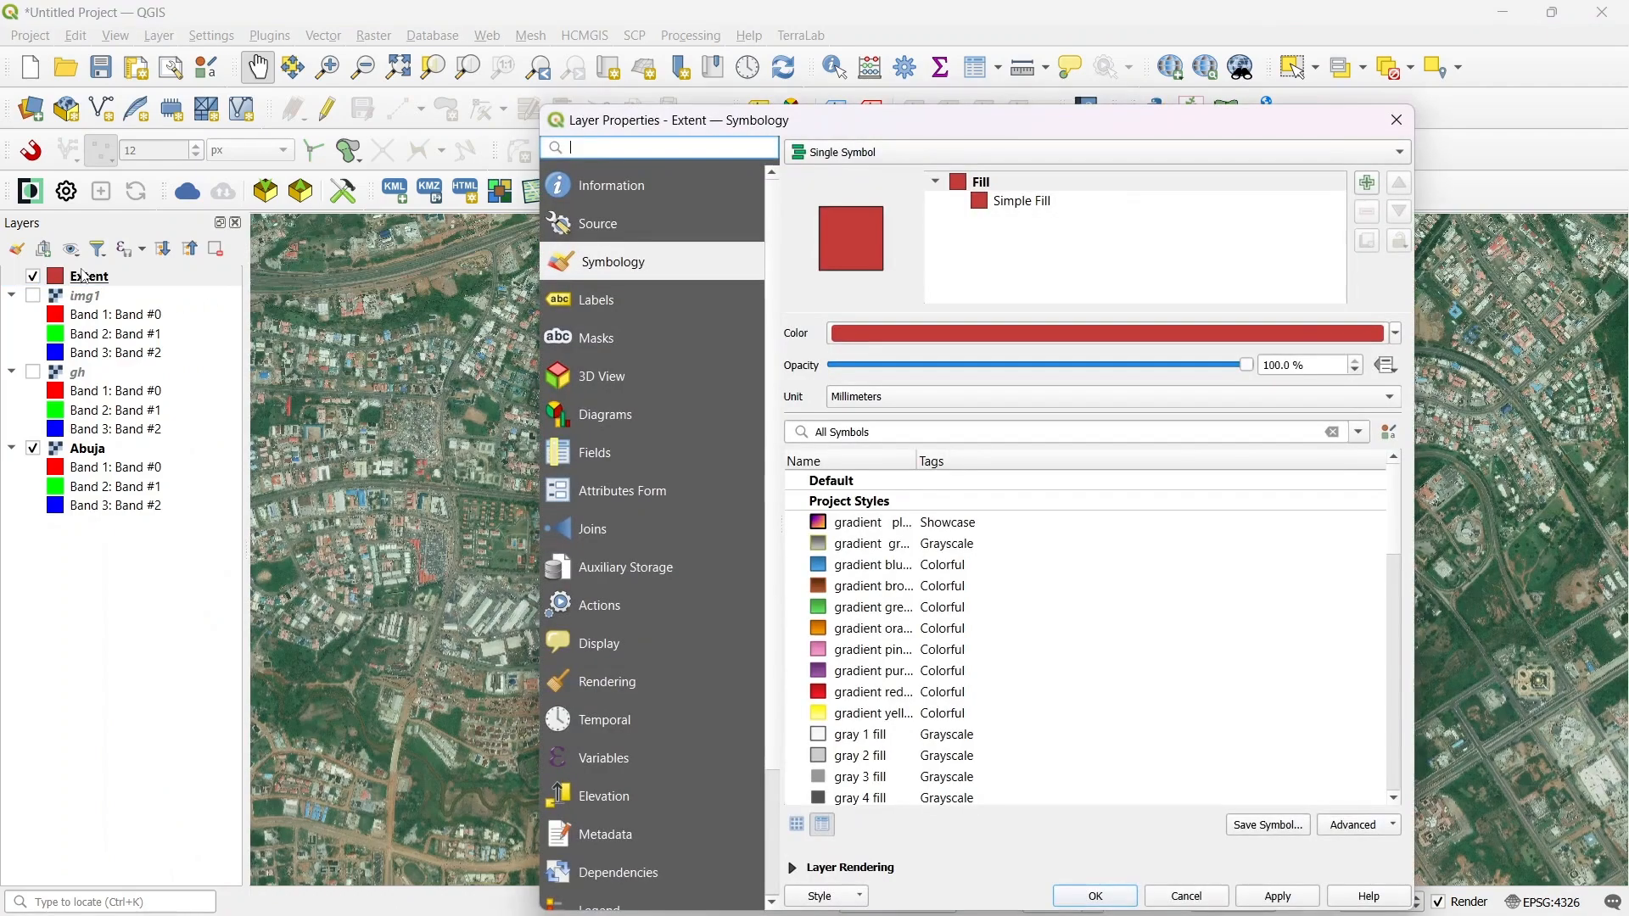
pyautogui.click(1022, 204)
pyautogui.click(967, 407)
pyautogui.click(947, 447)
pyautogui.click(1094, 895)
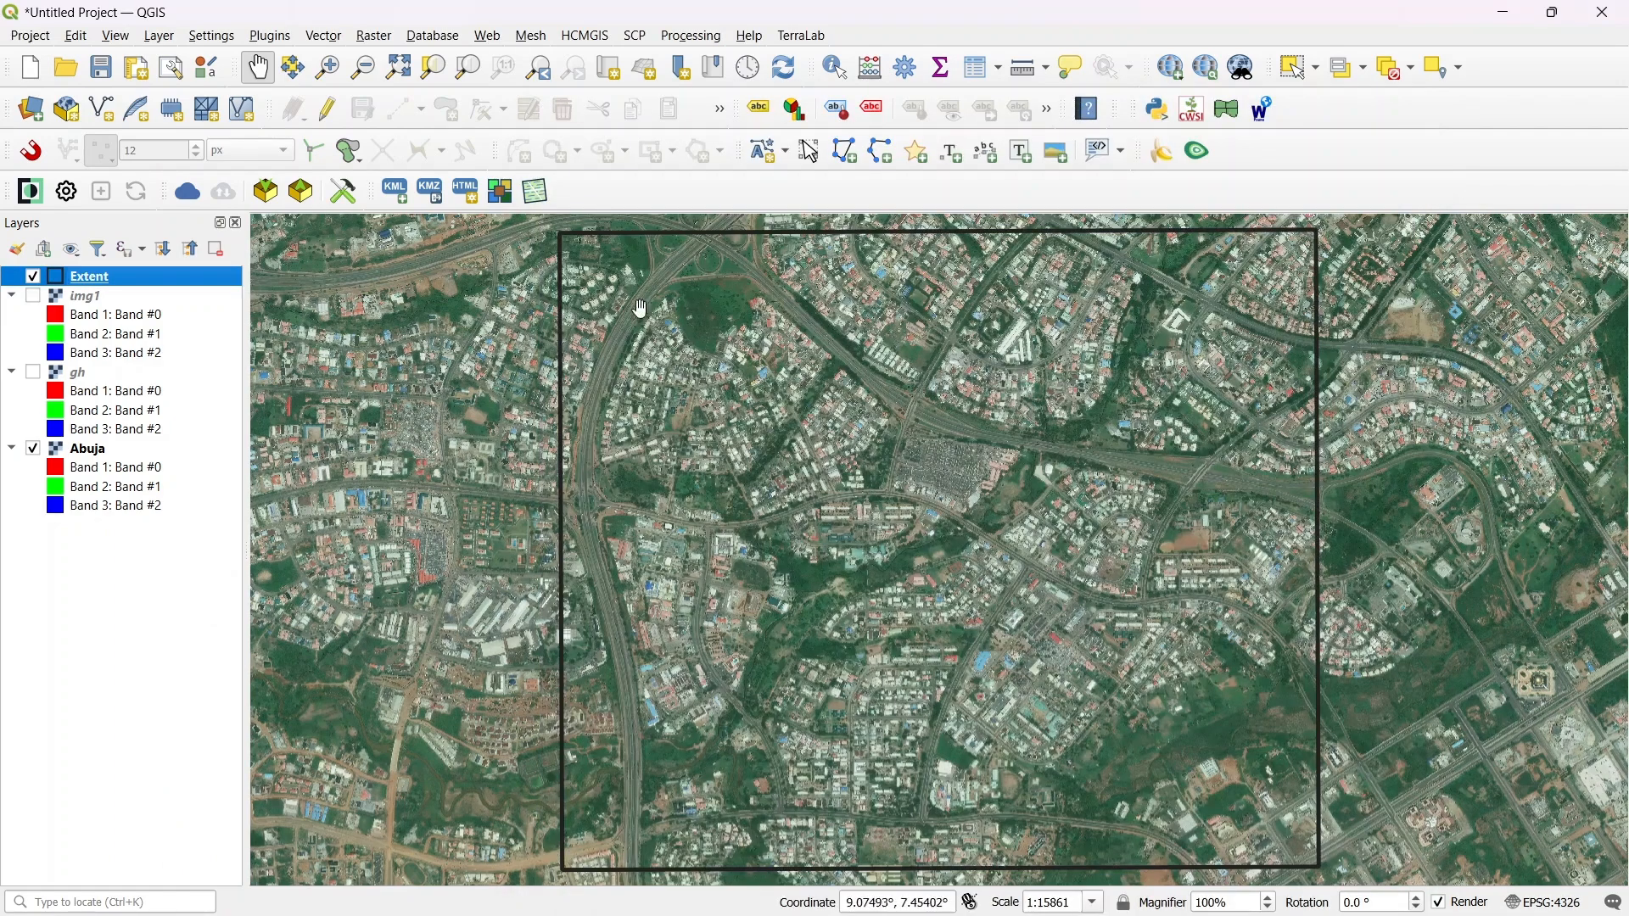
# - Start Clip Raster by Mask Layer with Abuja as the input layer and Extent as the mask layer
pyautogui.click(374, 36)
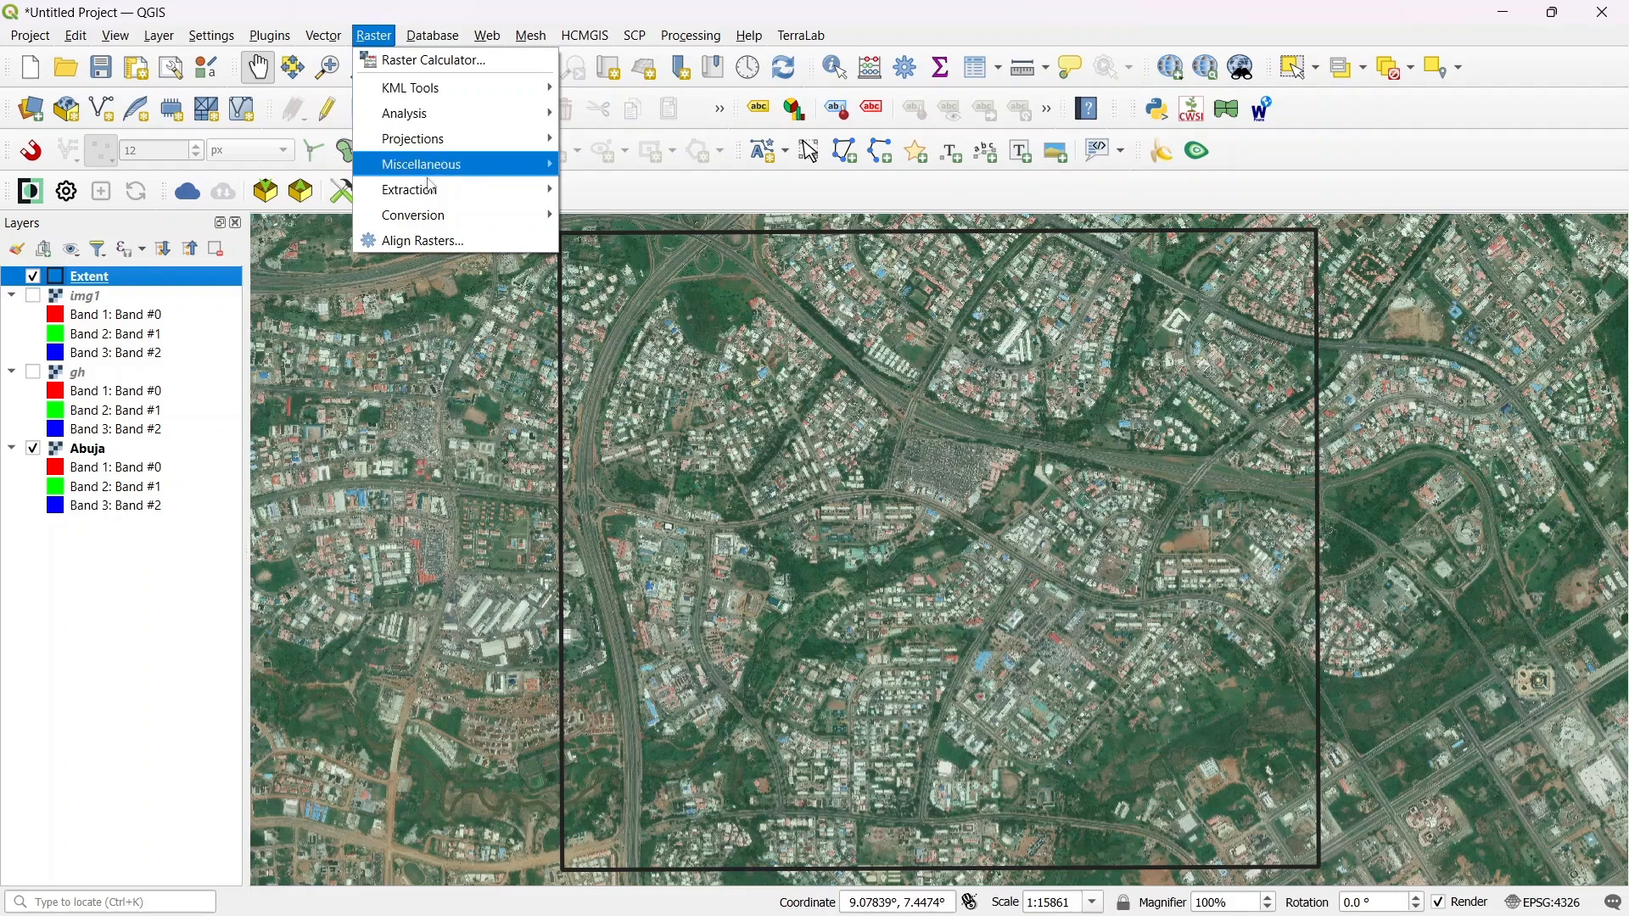
pyautogui.moveTo(435, 194)
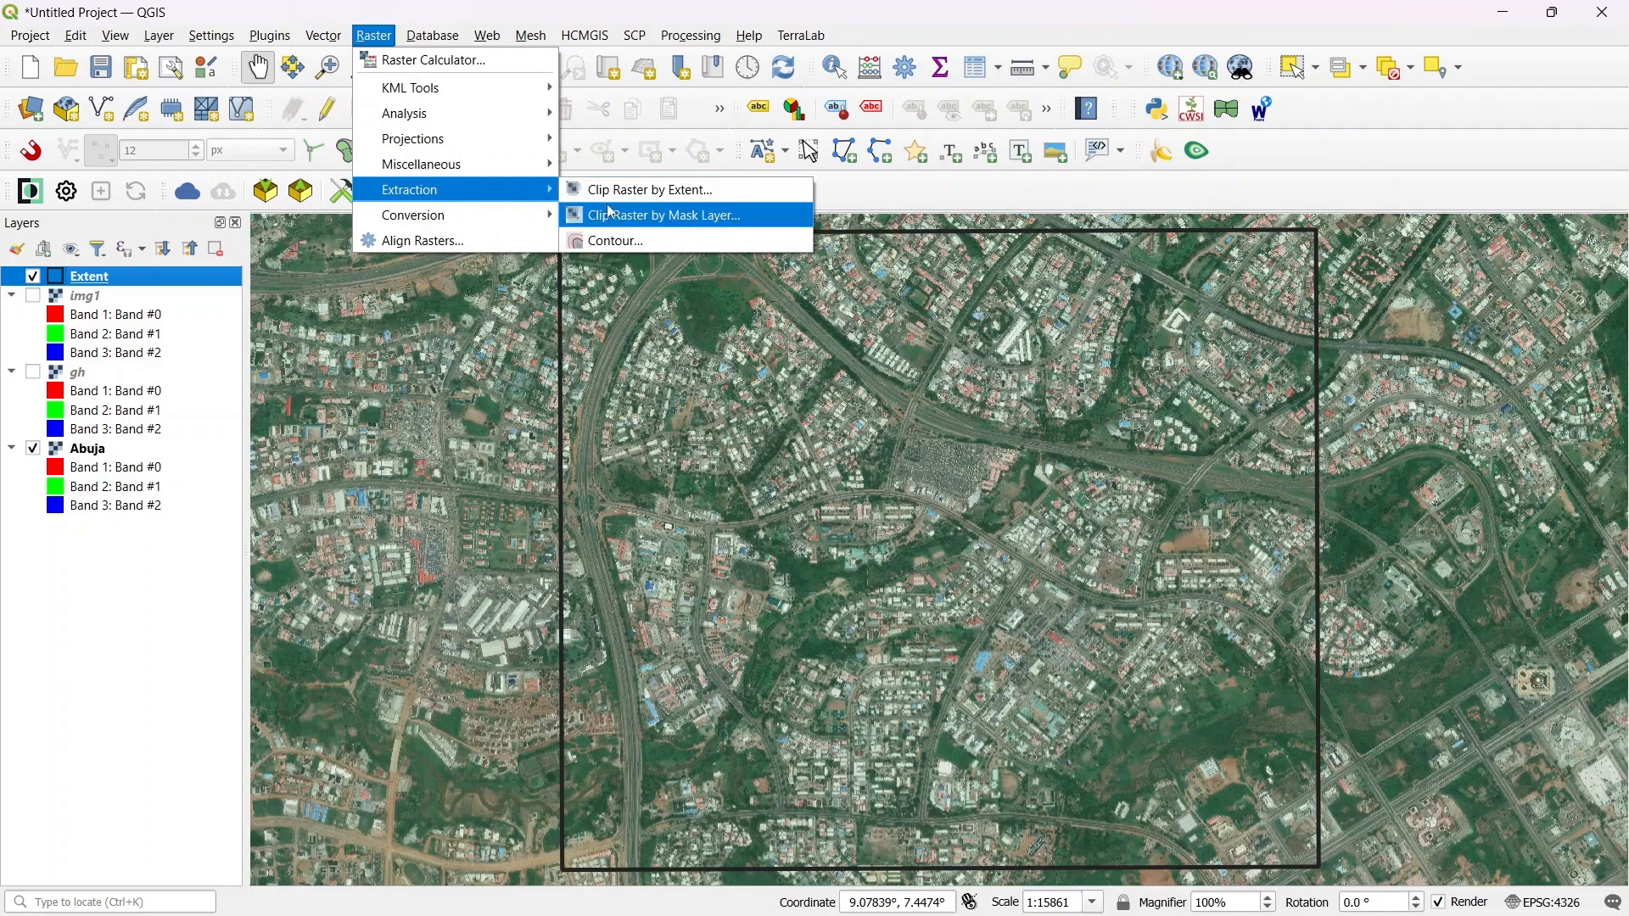
pyautogui.click(676, 222)
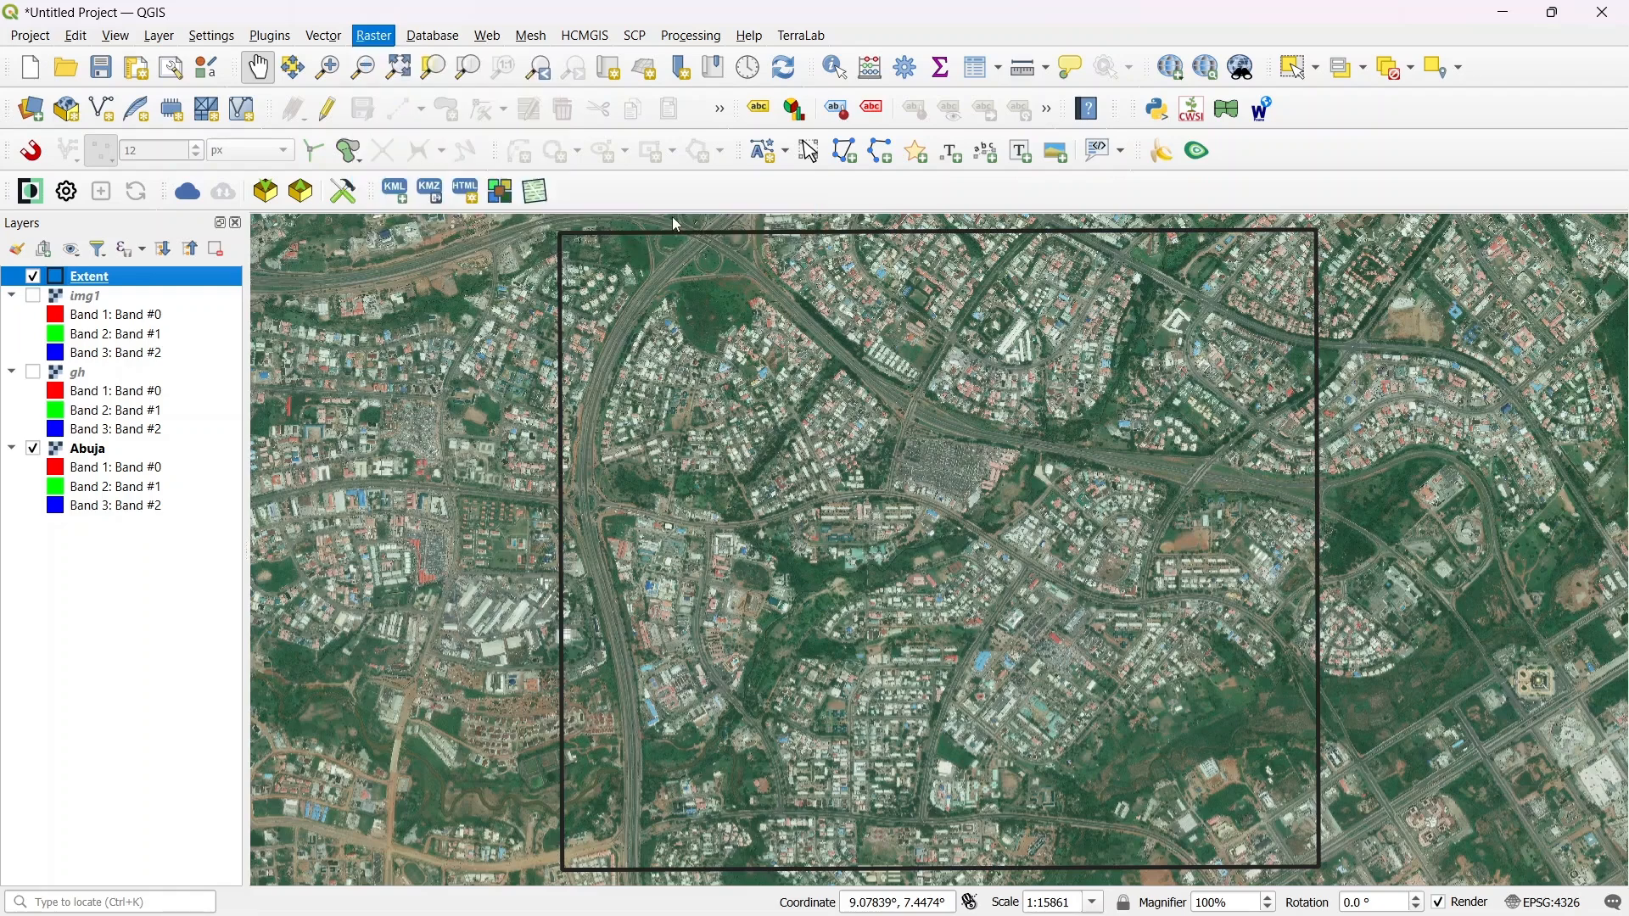
pyautogui.click(828, 337)
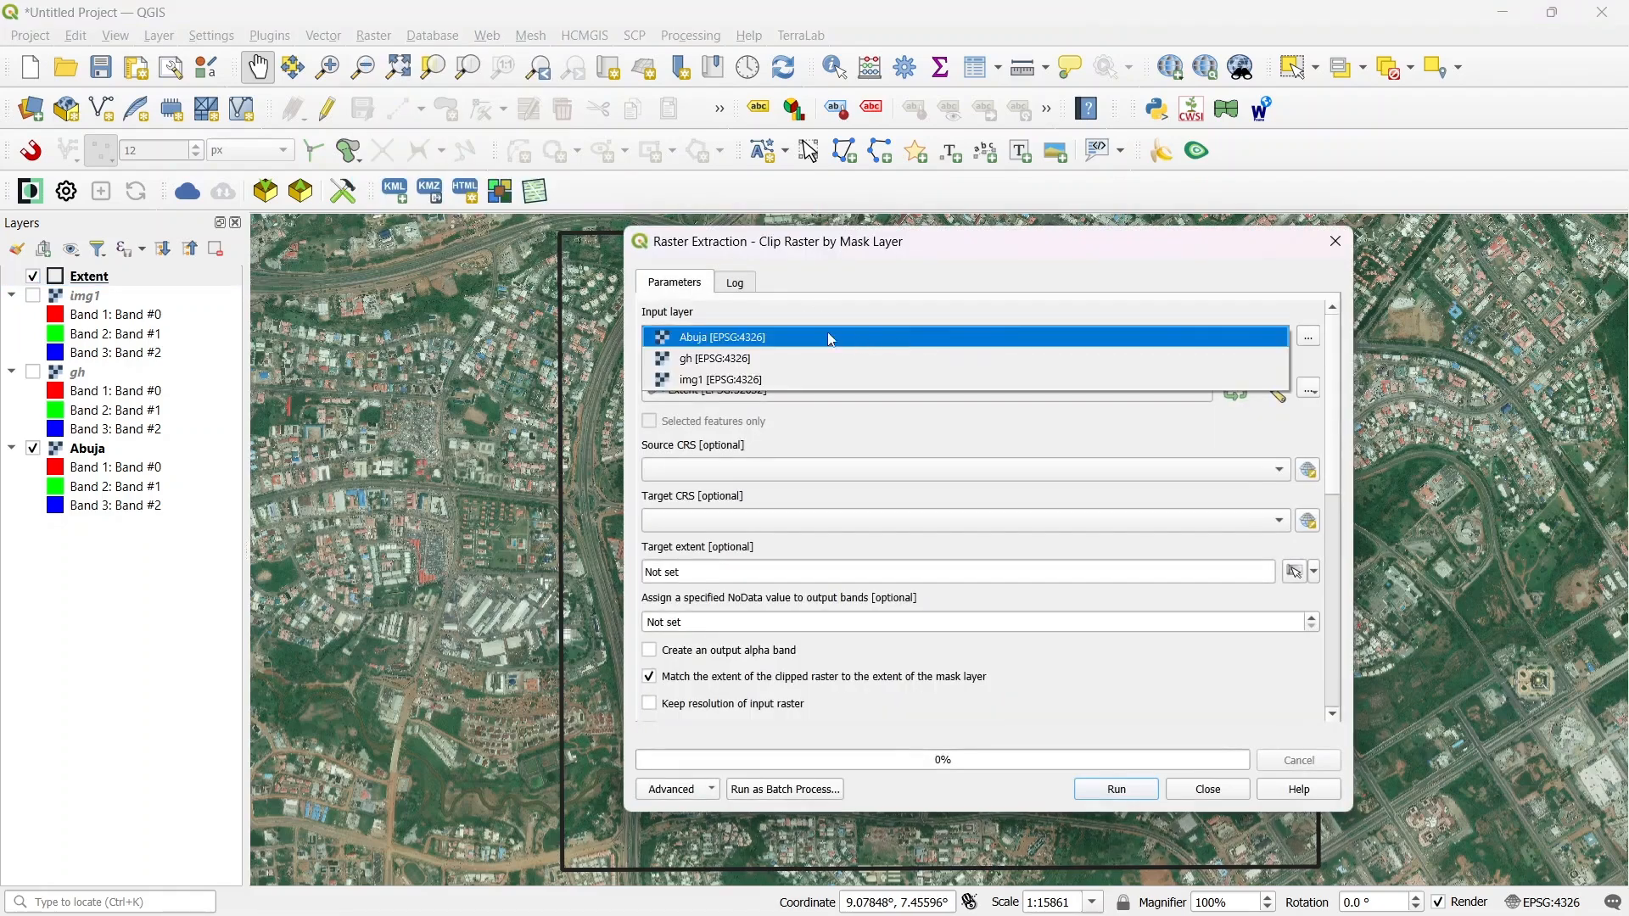
pyautogui.click(750, 339)
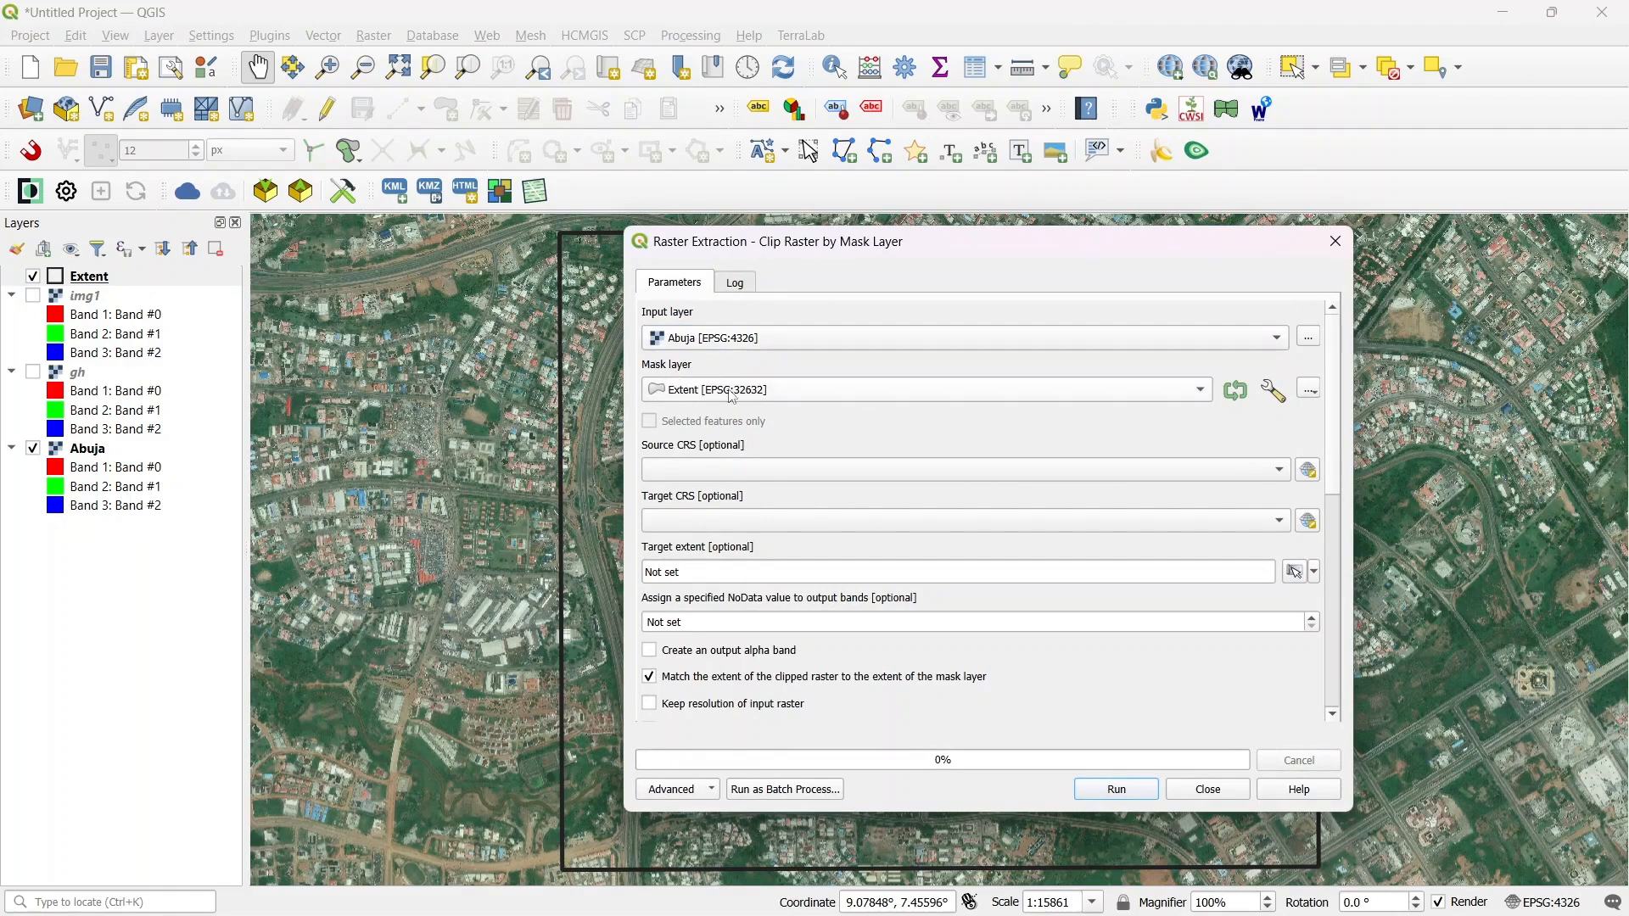
pyautogui.click(1202, 392)
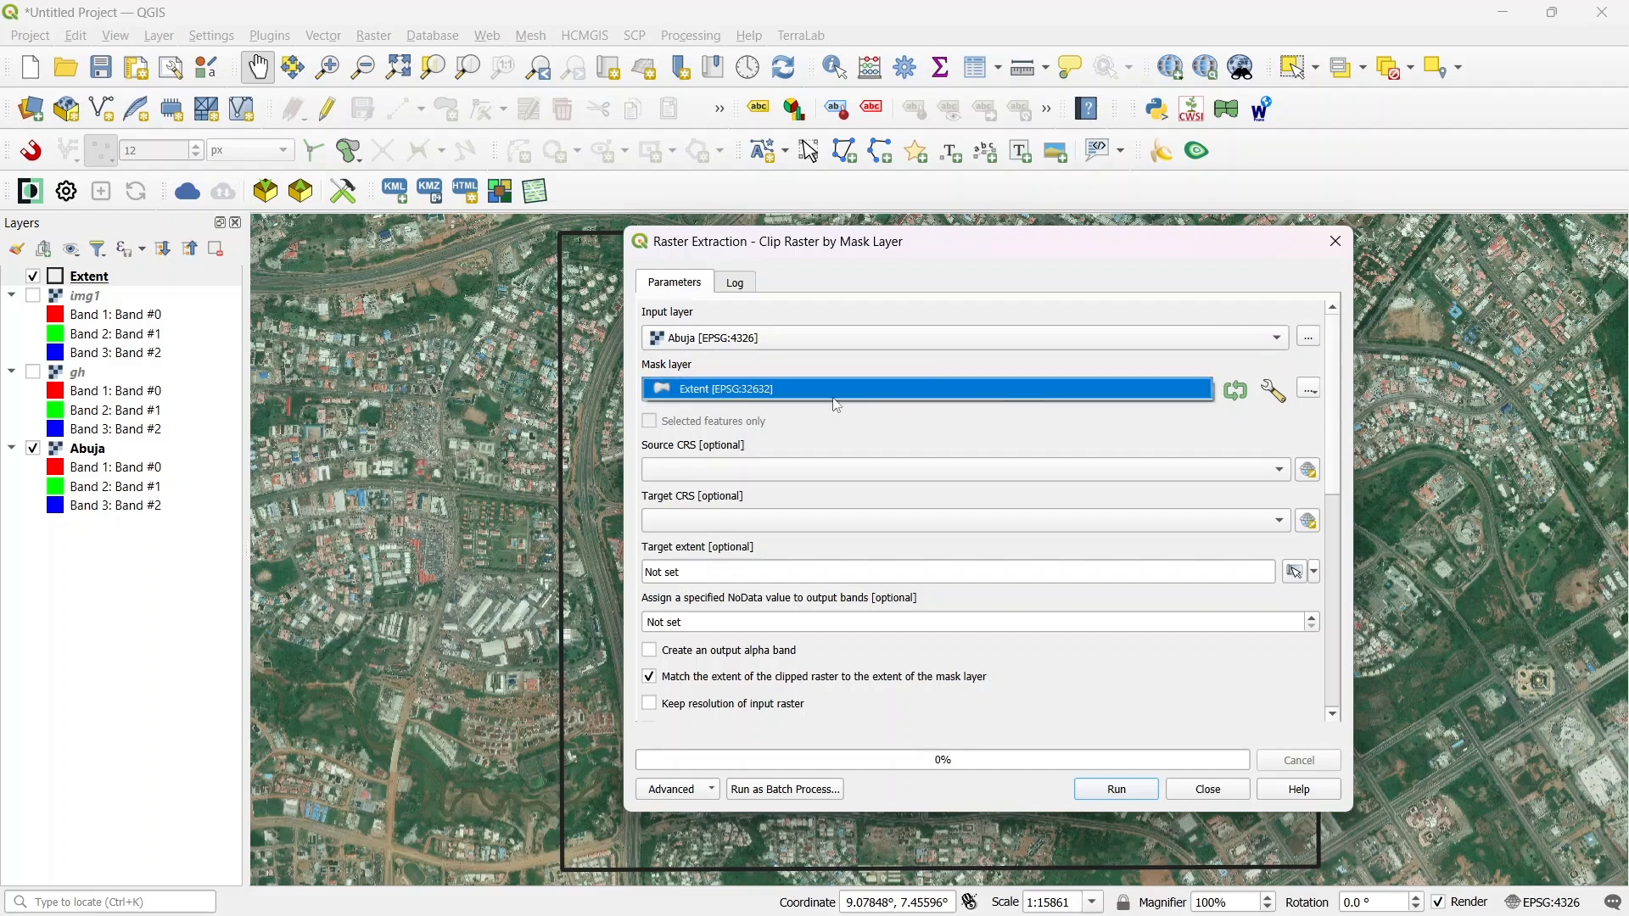
pyautogui.click(928, 361)
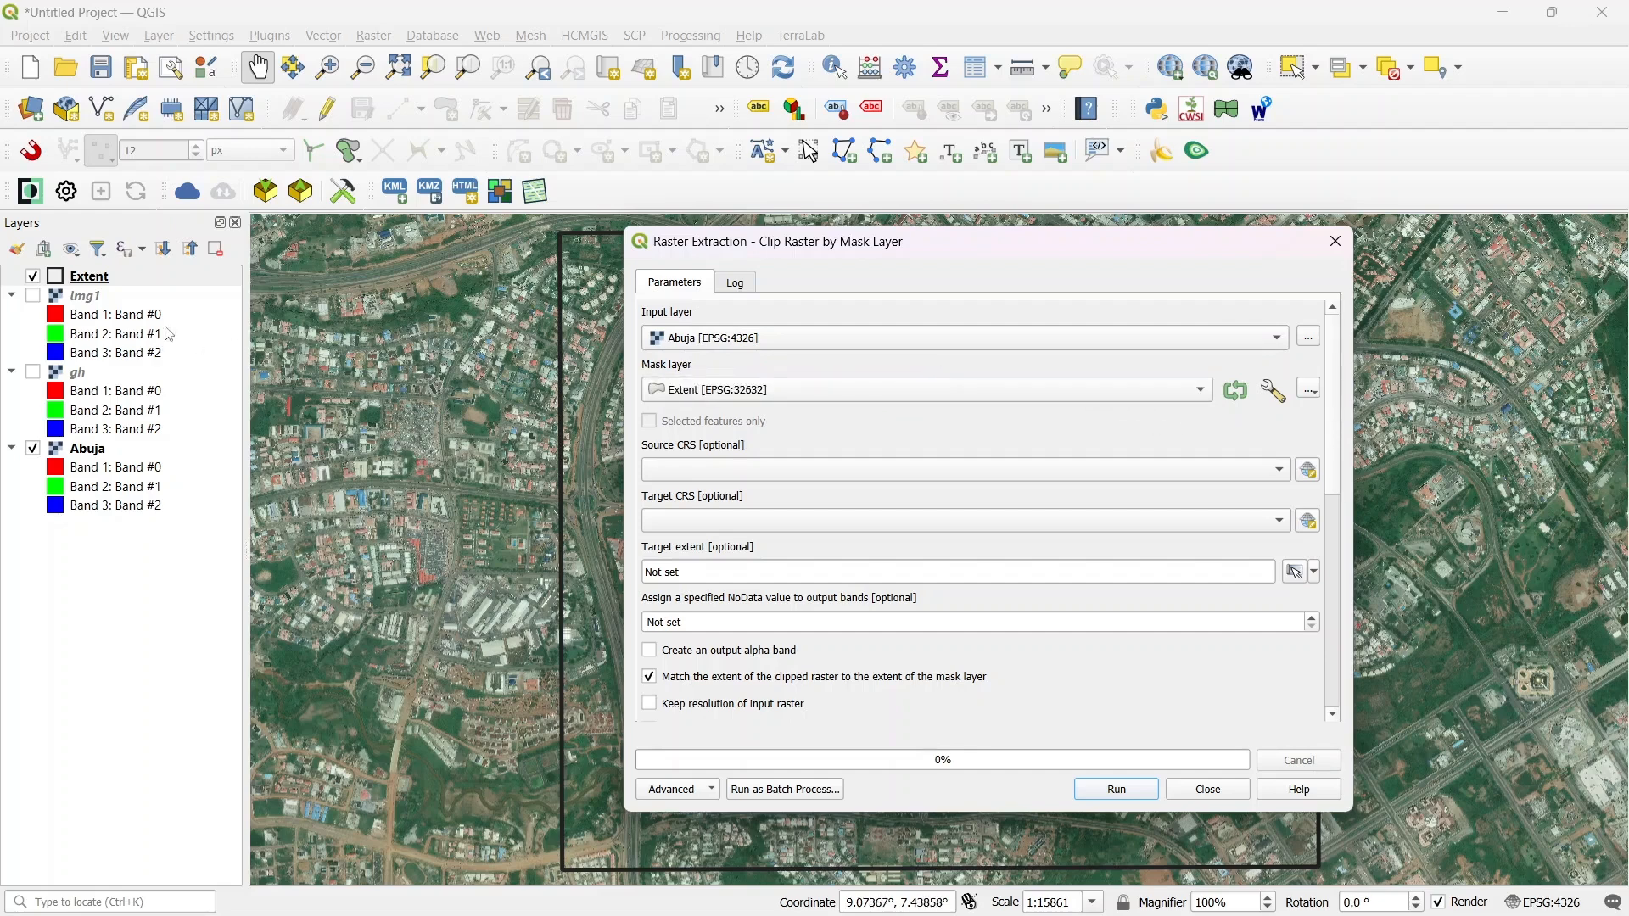
pyautogui.moveTo(95, 279); pyautogui.dragTo(774, 399)
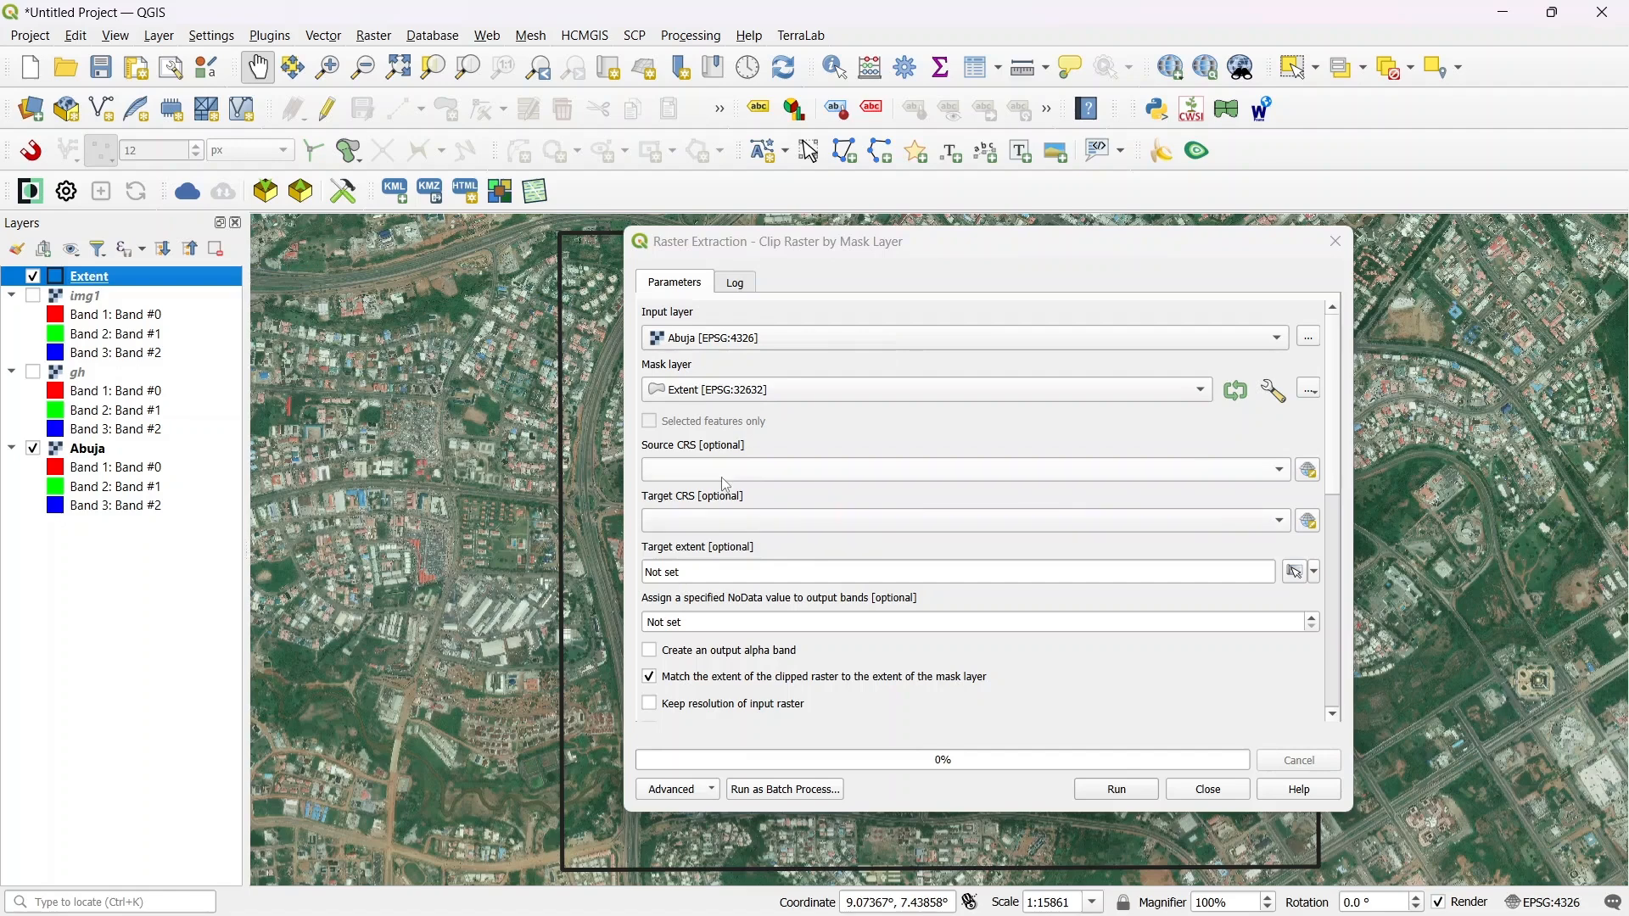
# - Set both the source and target CRS of the clip to EPSG:32632 - WGS 84 / UTM zone 32N
pyautogui.click(1279, 479)
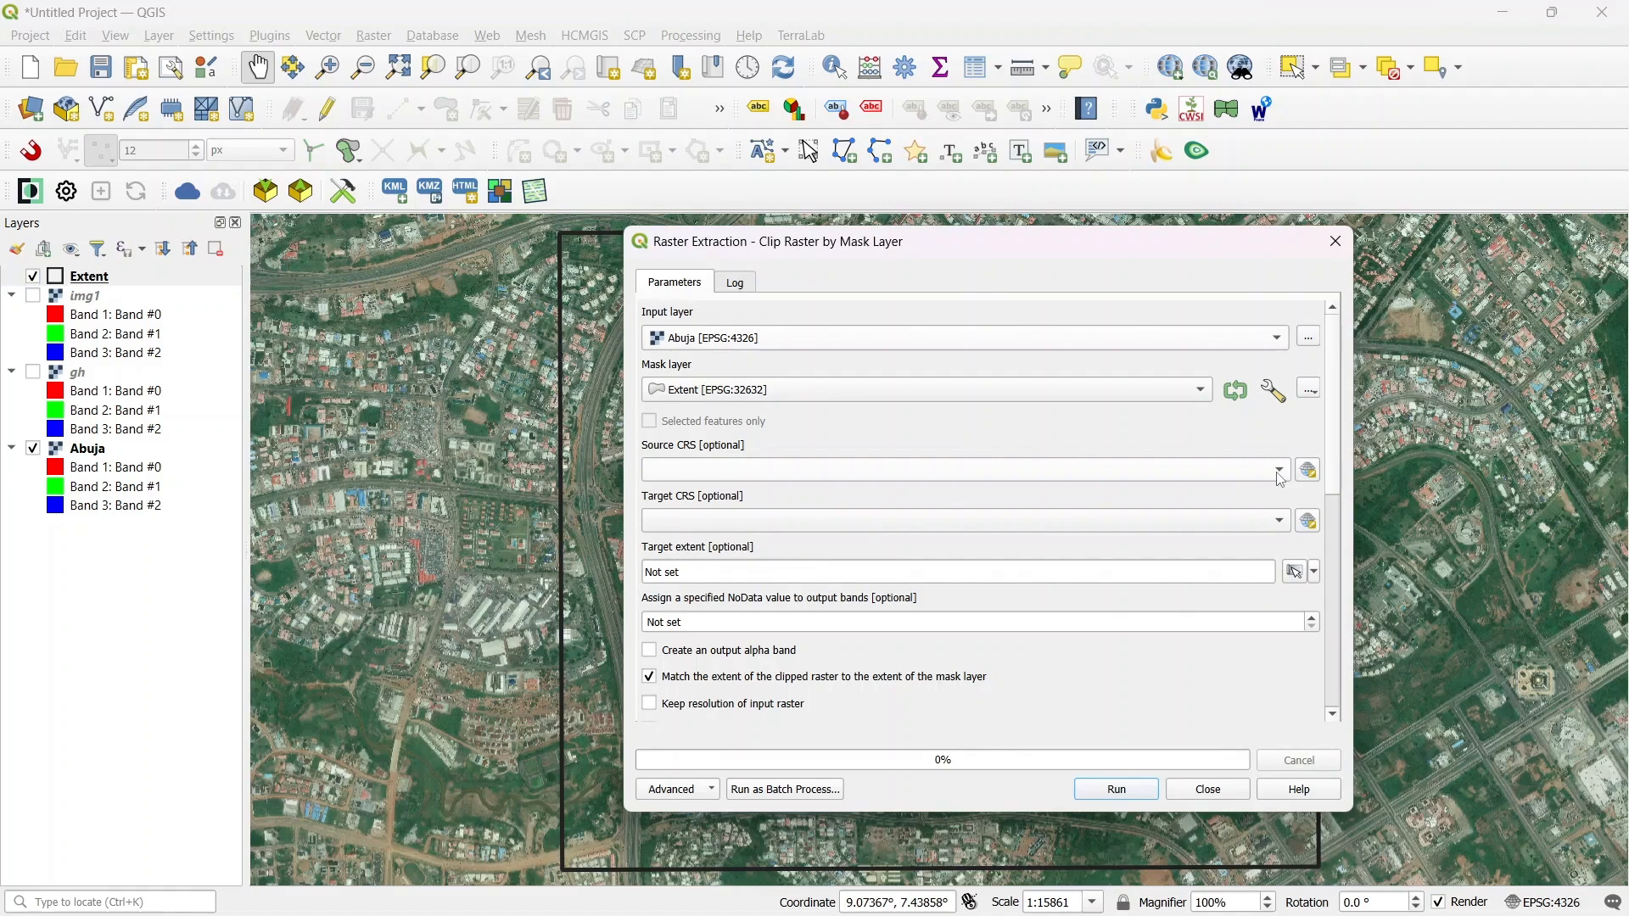
pyautogui.click(1278, 478)
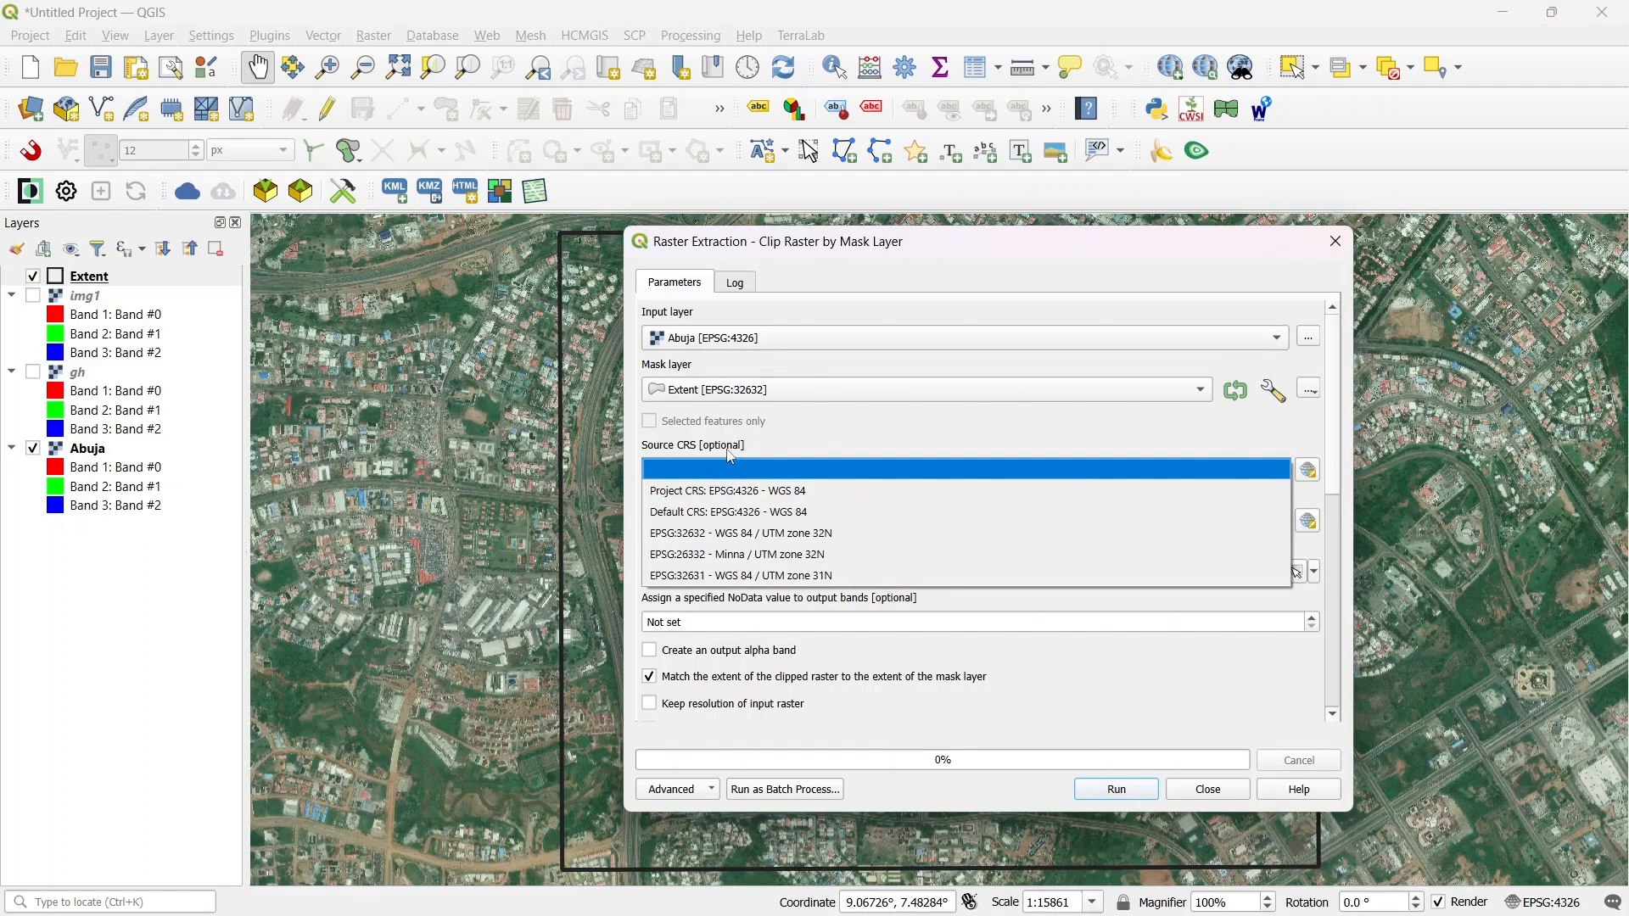
pyautogui.click(769, 534)
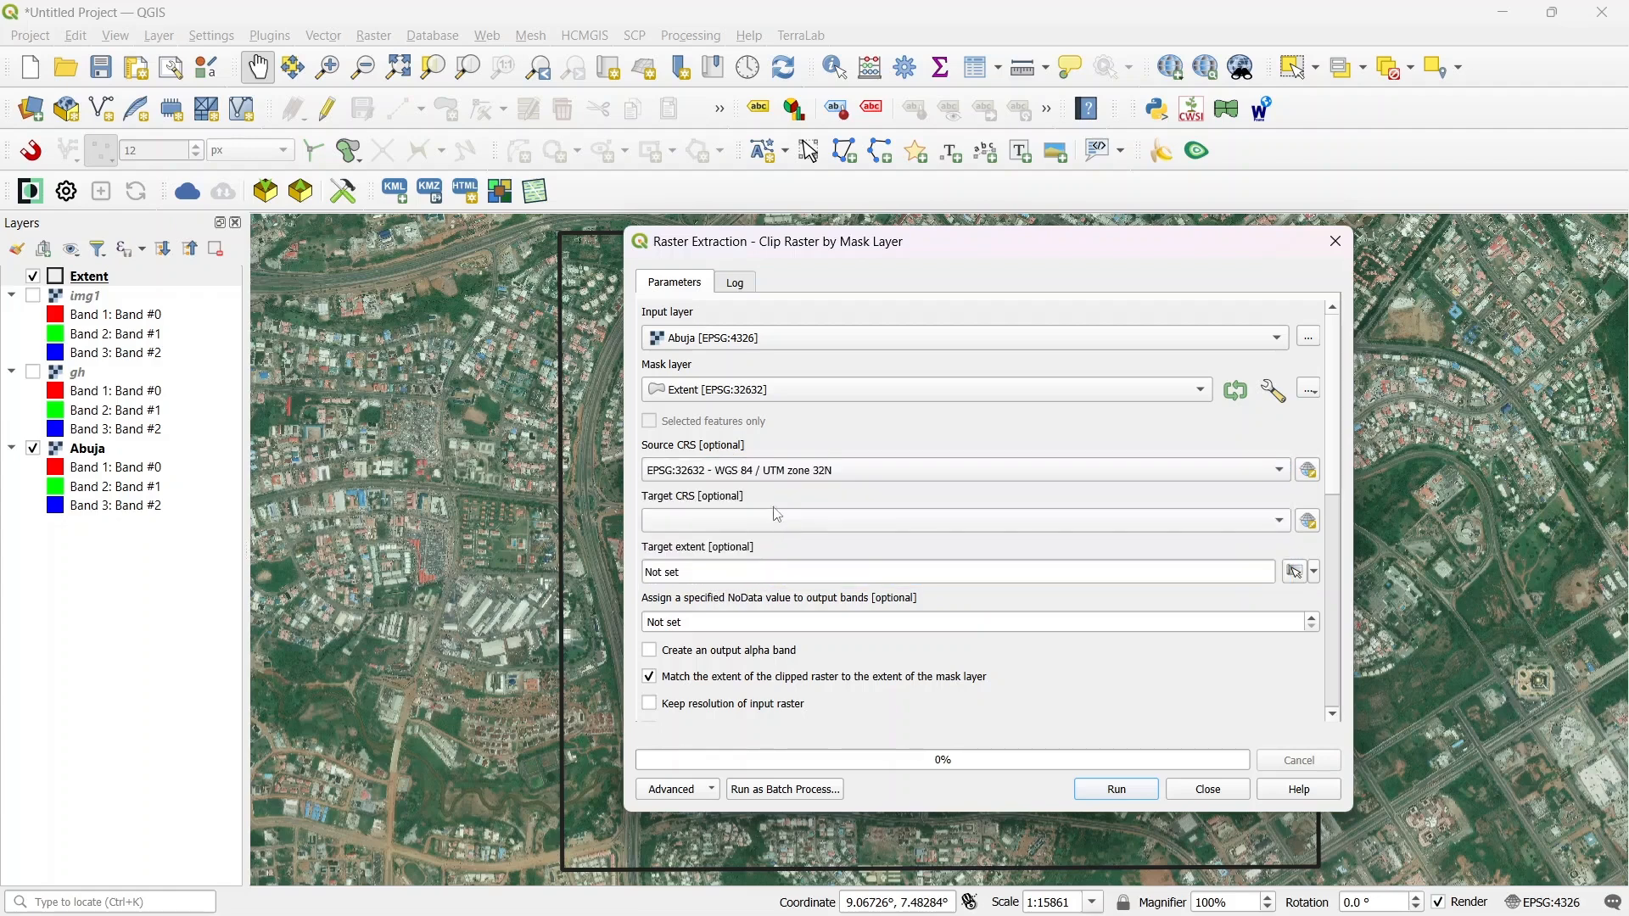
pyautogui.click(1286, 527)
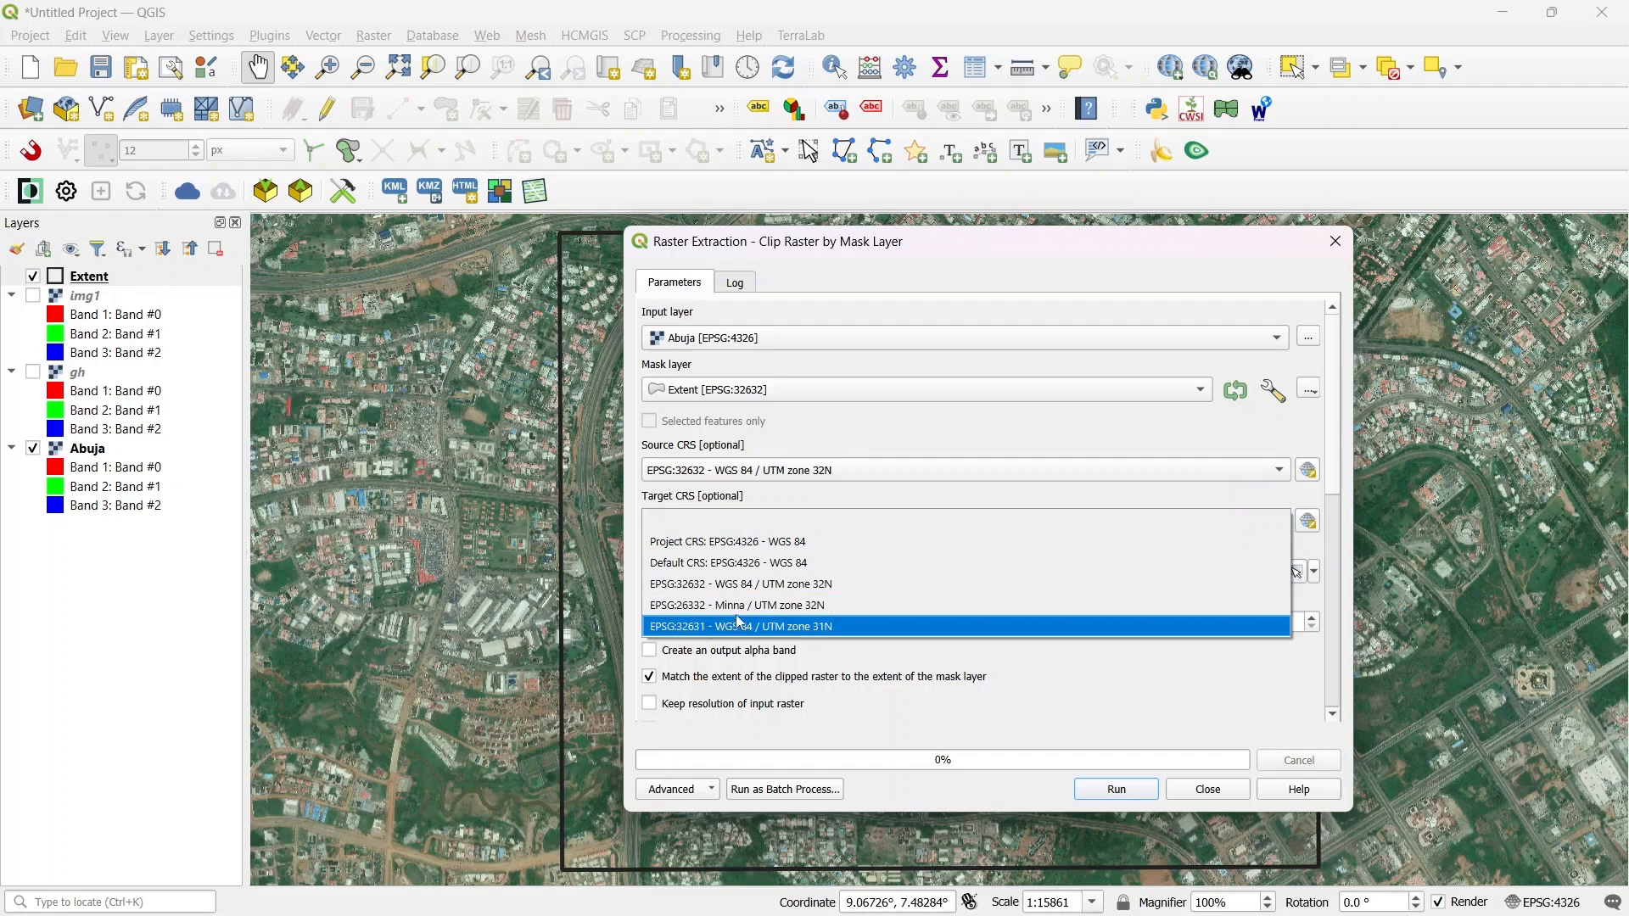
pyautogui.click(746, 585)
# - Set the clipped output to IMAGE1.tif in the Raster clipping folder, run the mask clip and close the tool
pyautogui.scroll(-5, 1313, 588)
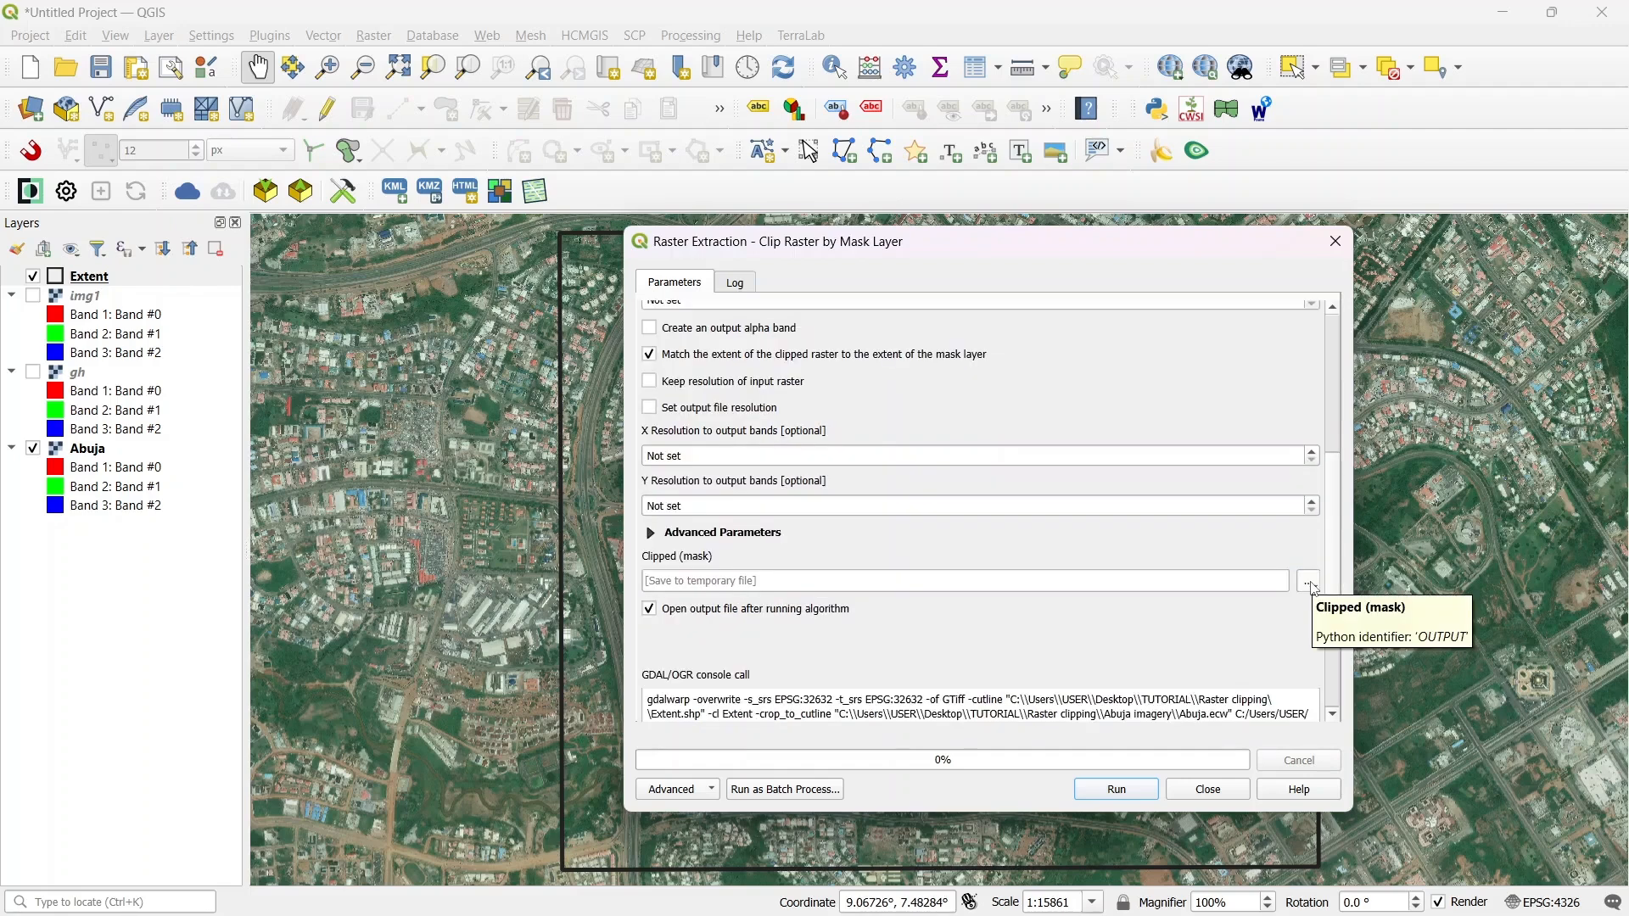
pyautogui.click(1312, 586)
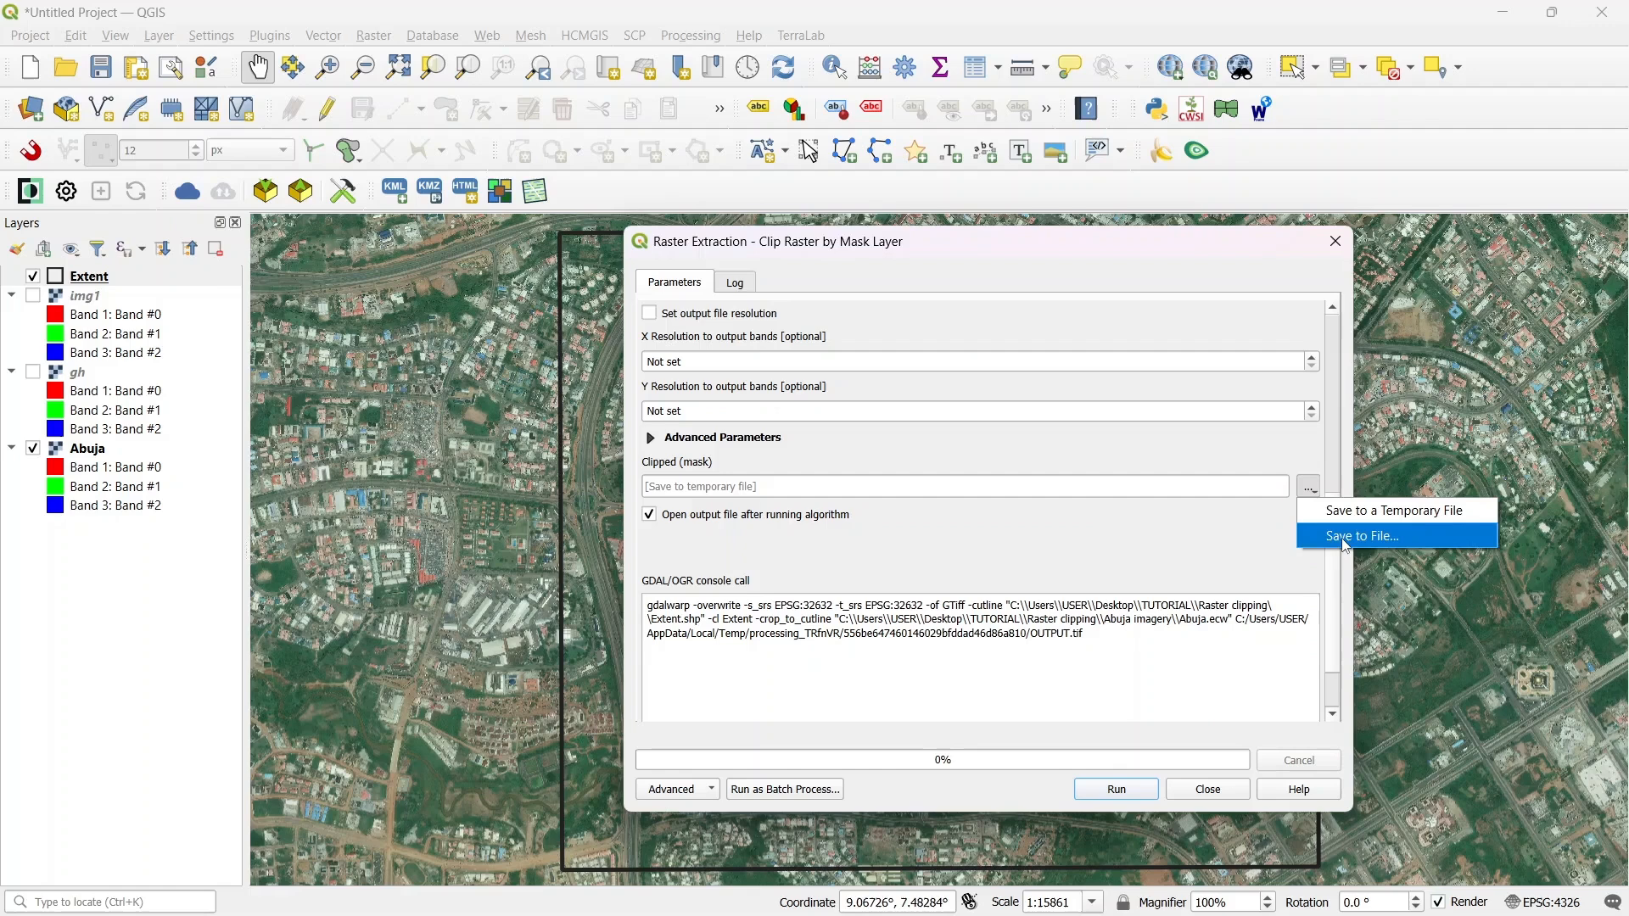
pyautogui.click(1357, 536)
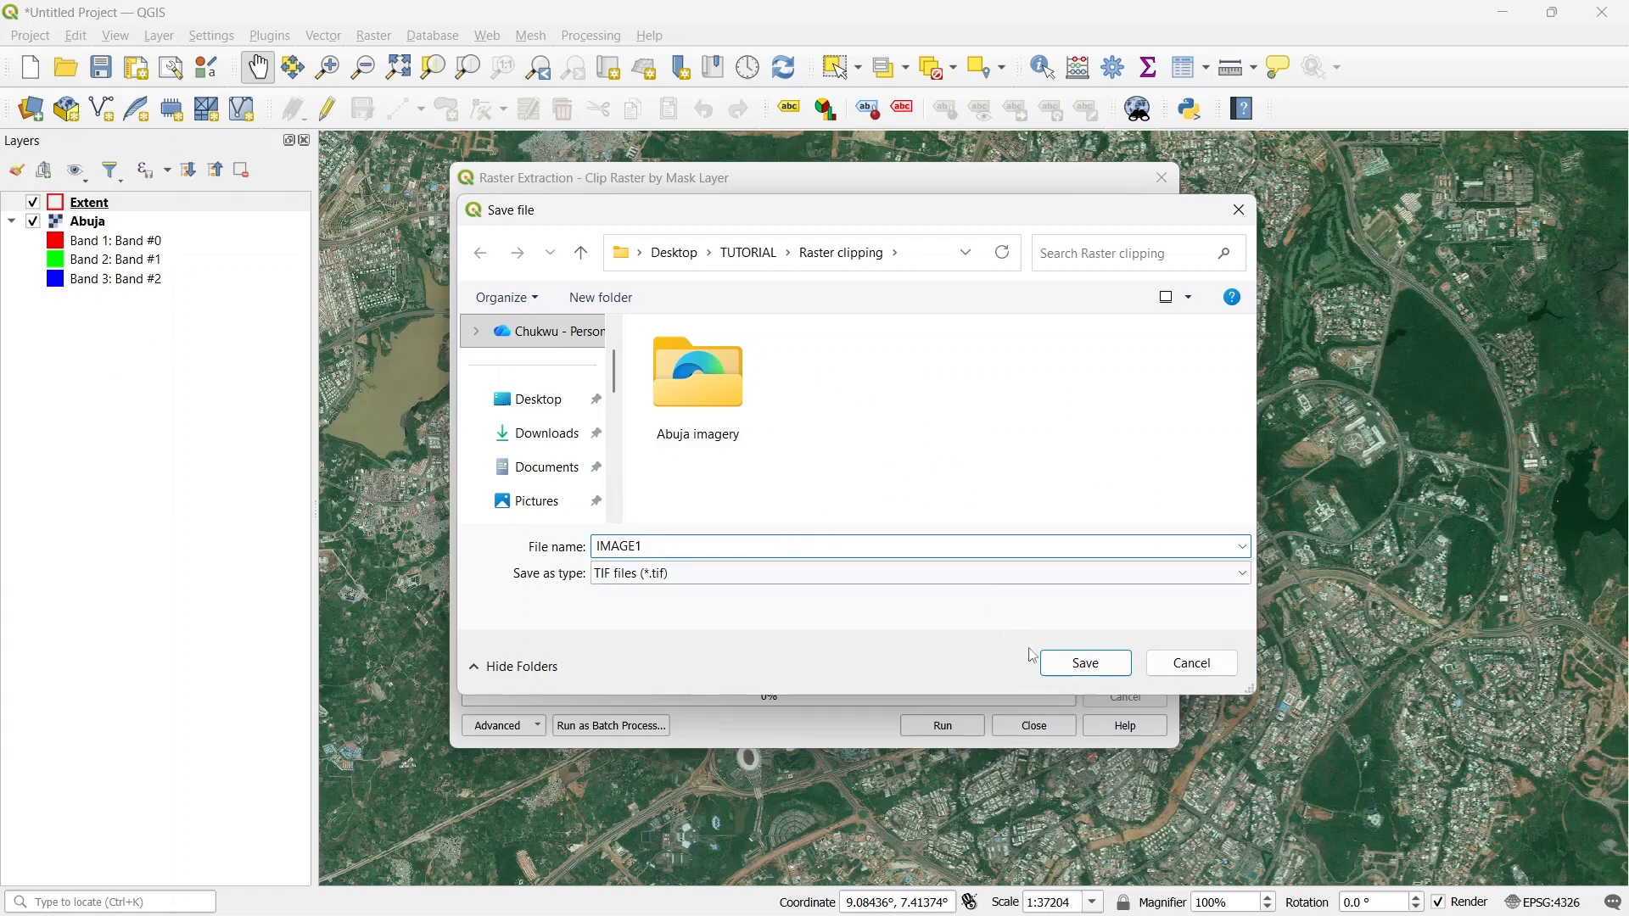
pyautogui.click(1074, 663)
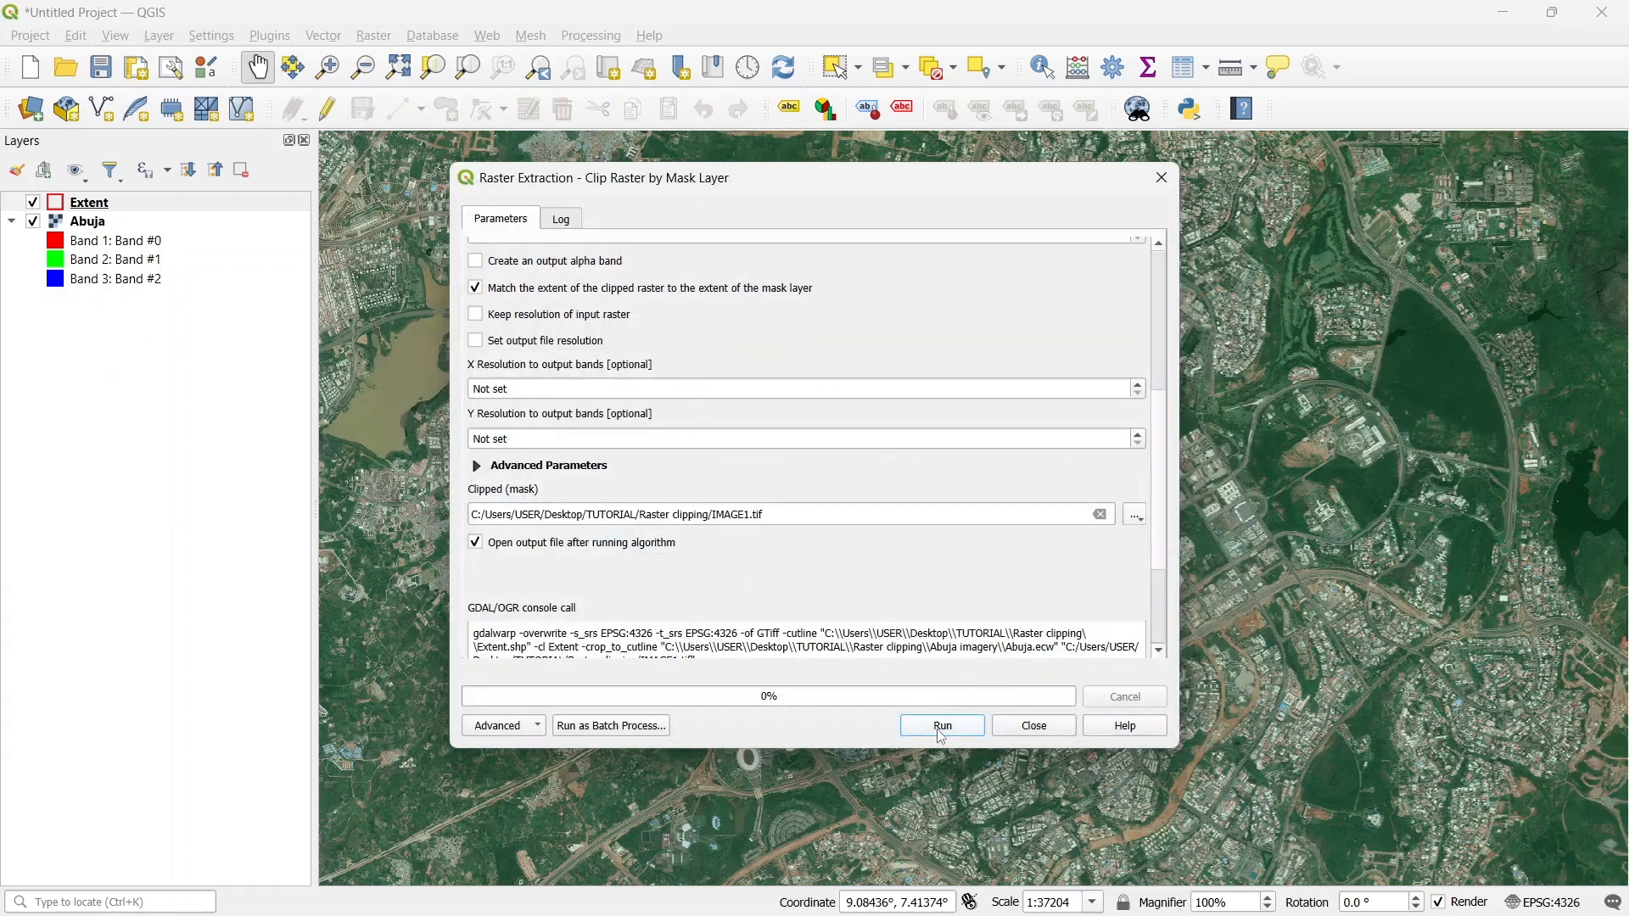
pyautogui.click(940, 728)
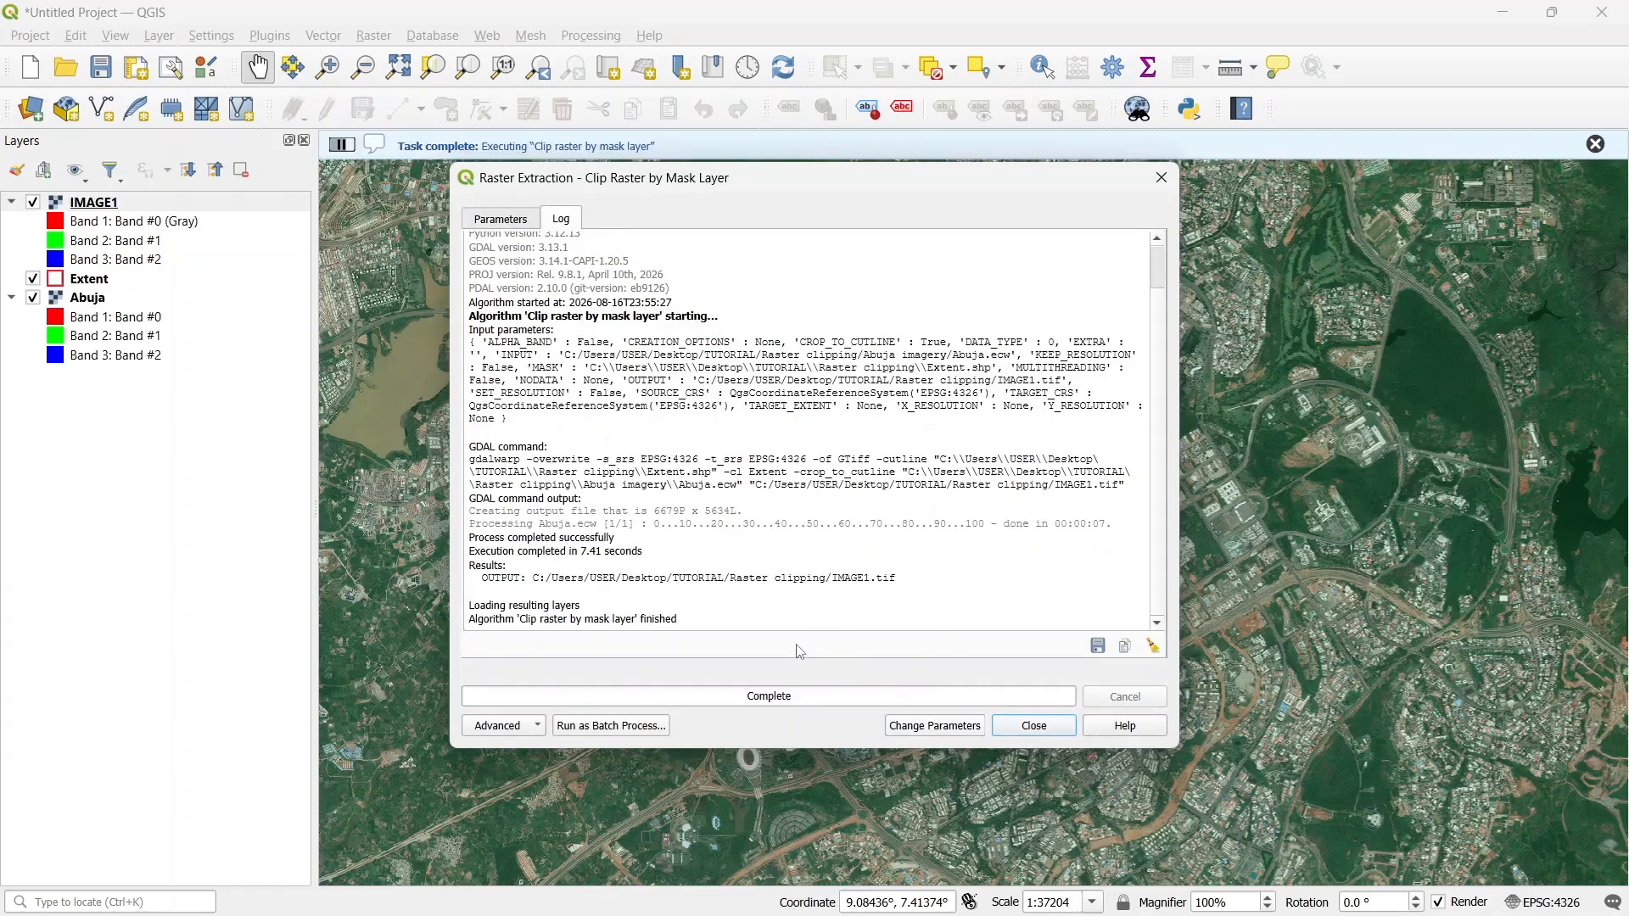
pyautogui.click(1035, 727)
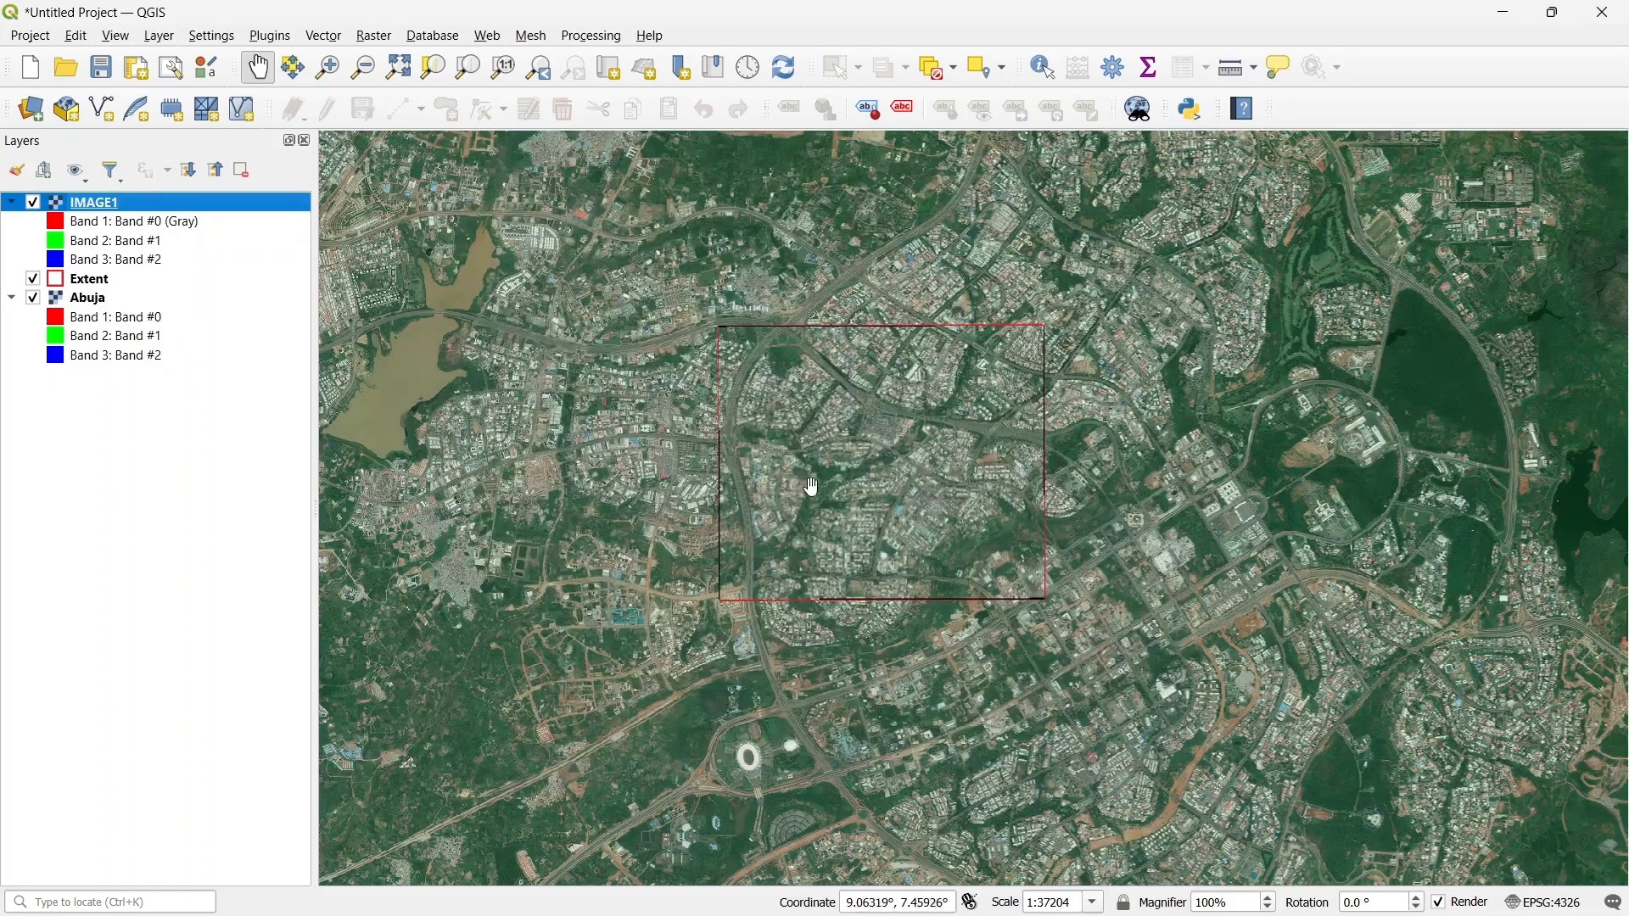
# - Examine the IMAGE1 clip against the Extent boundary and the surrounding Abuja imagery
pyautogui.scroll(-1, 851, 412)
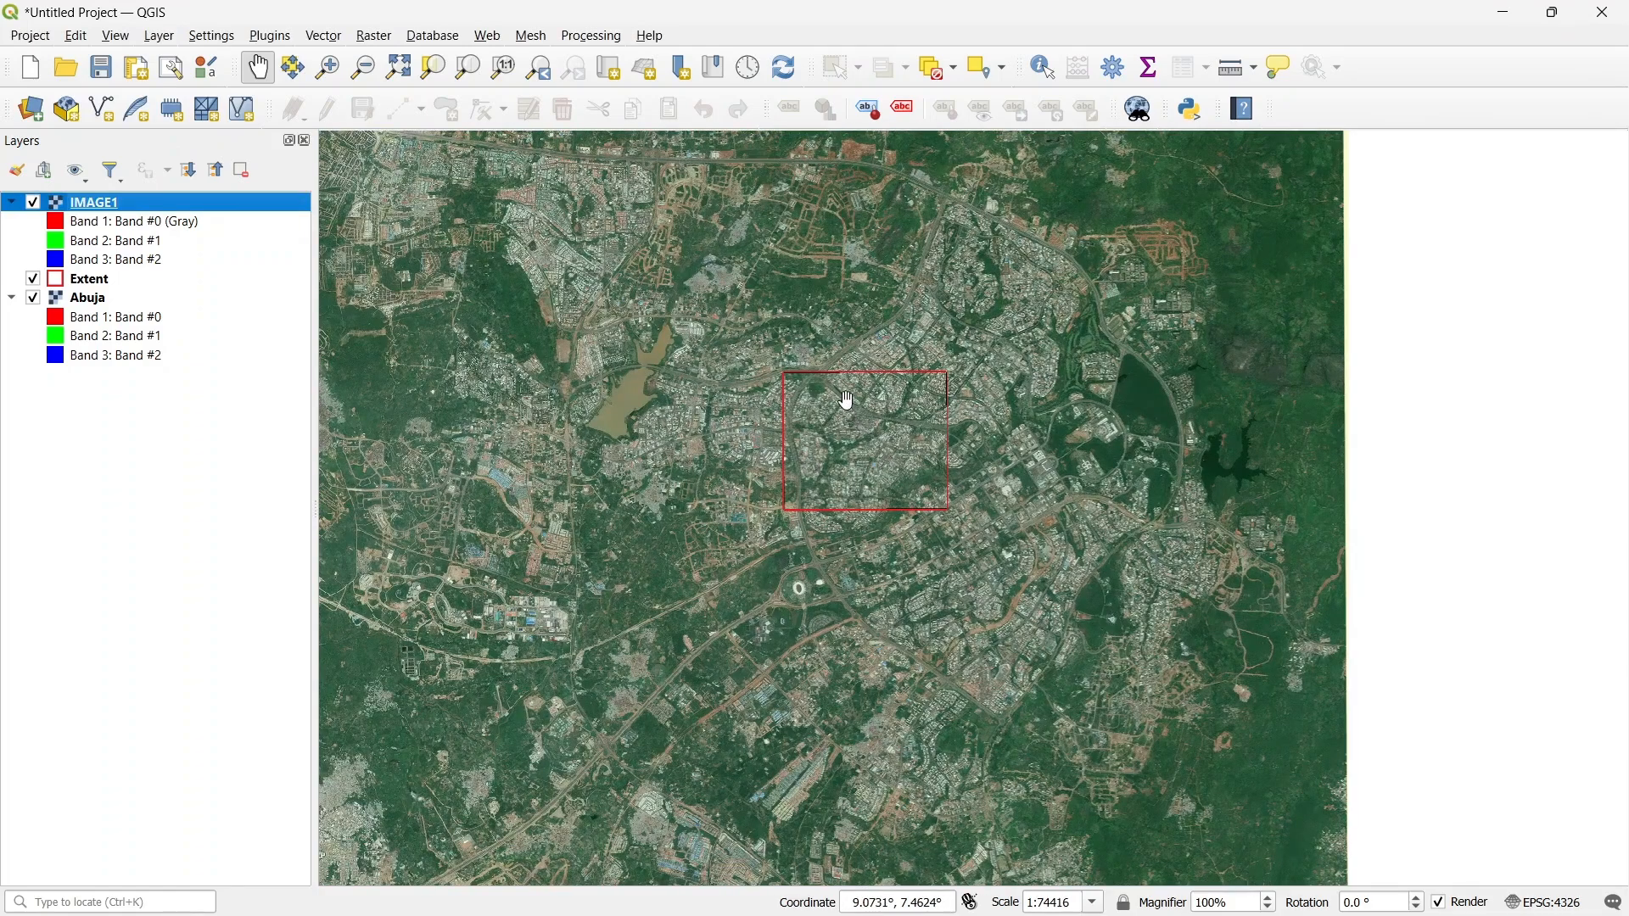
pyautogui.scroll(3, 858, 410)
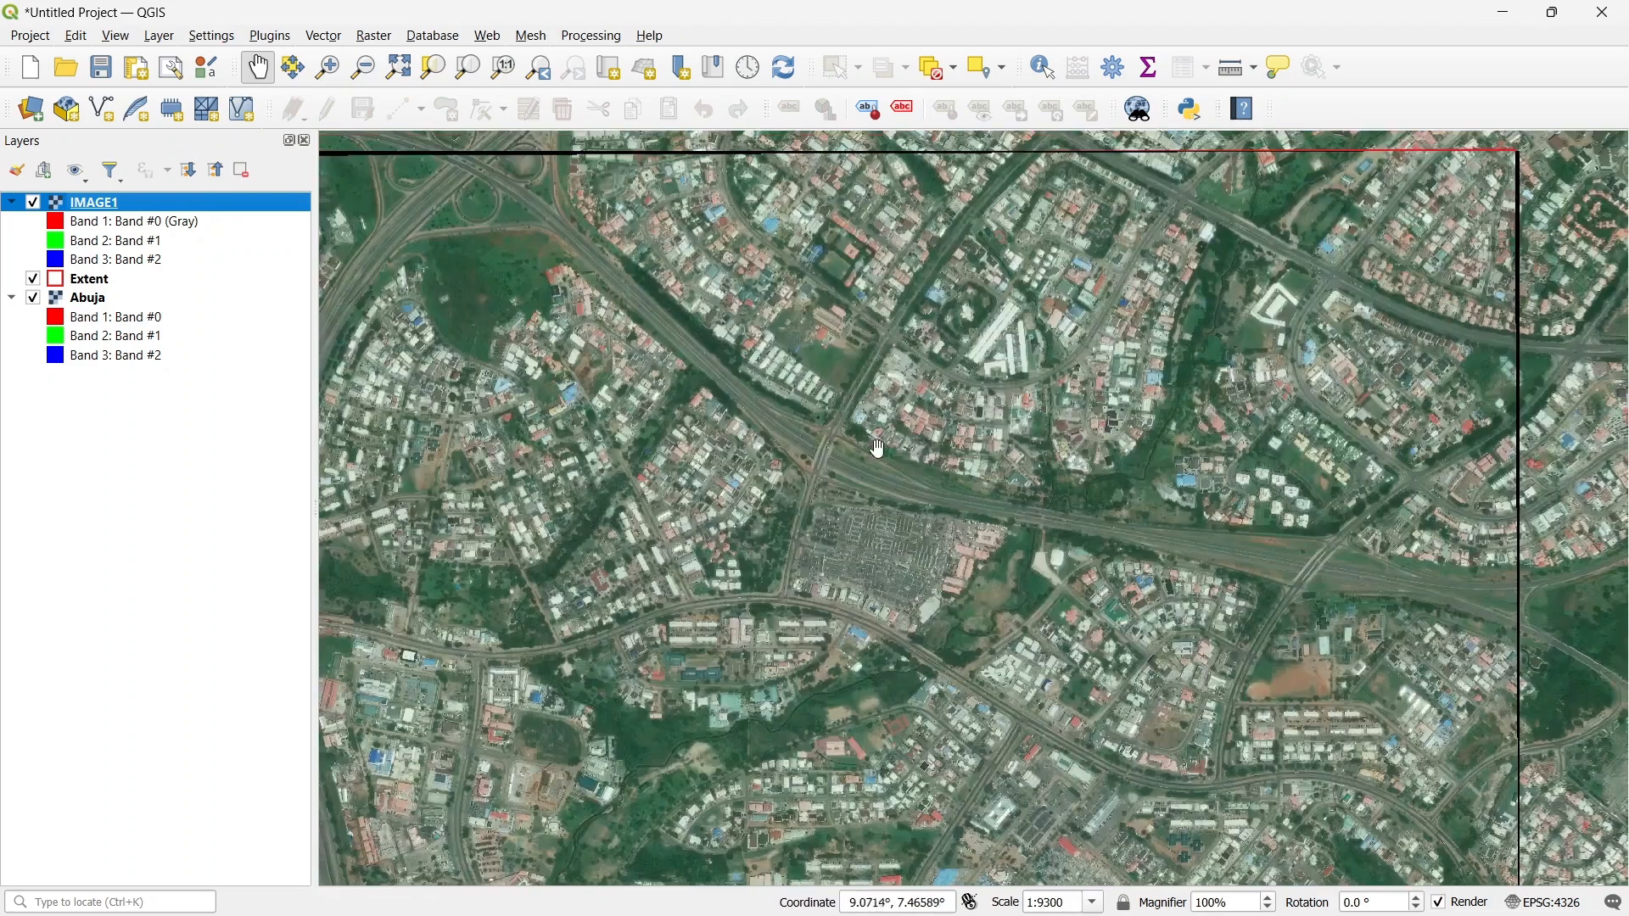
pyautogui.scroll(-1, 879, 448)
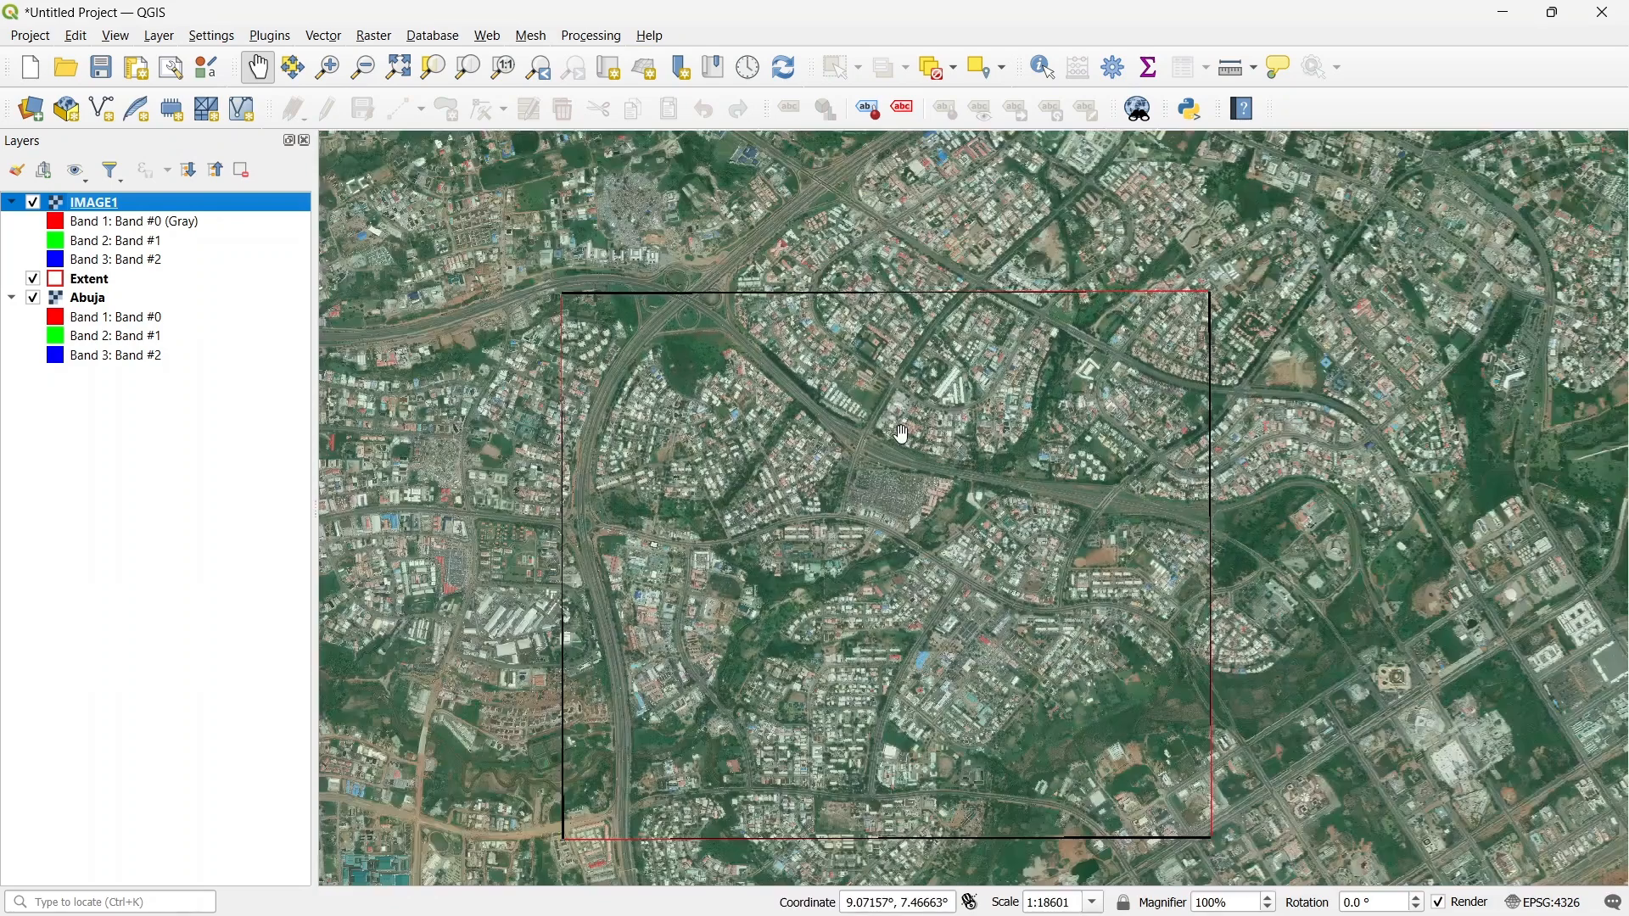
# - Hide the Abuja layer and inspect the IMAGE1 clip within the Extent boundary, briefly toggling Abuja to compare them
pyautogui.click(33, 298)
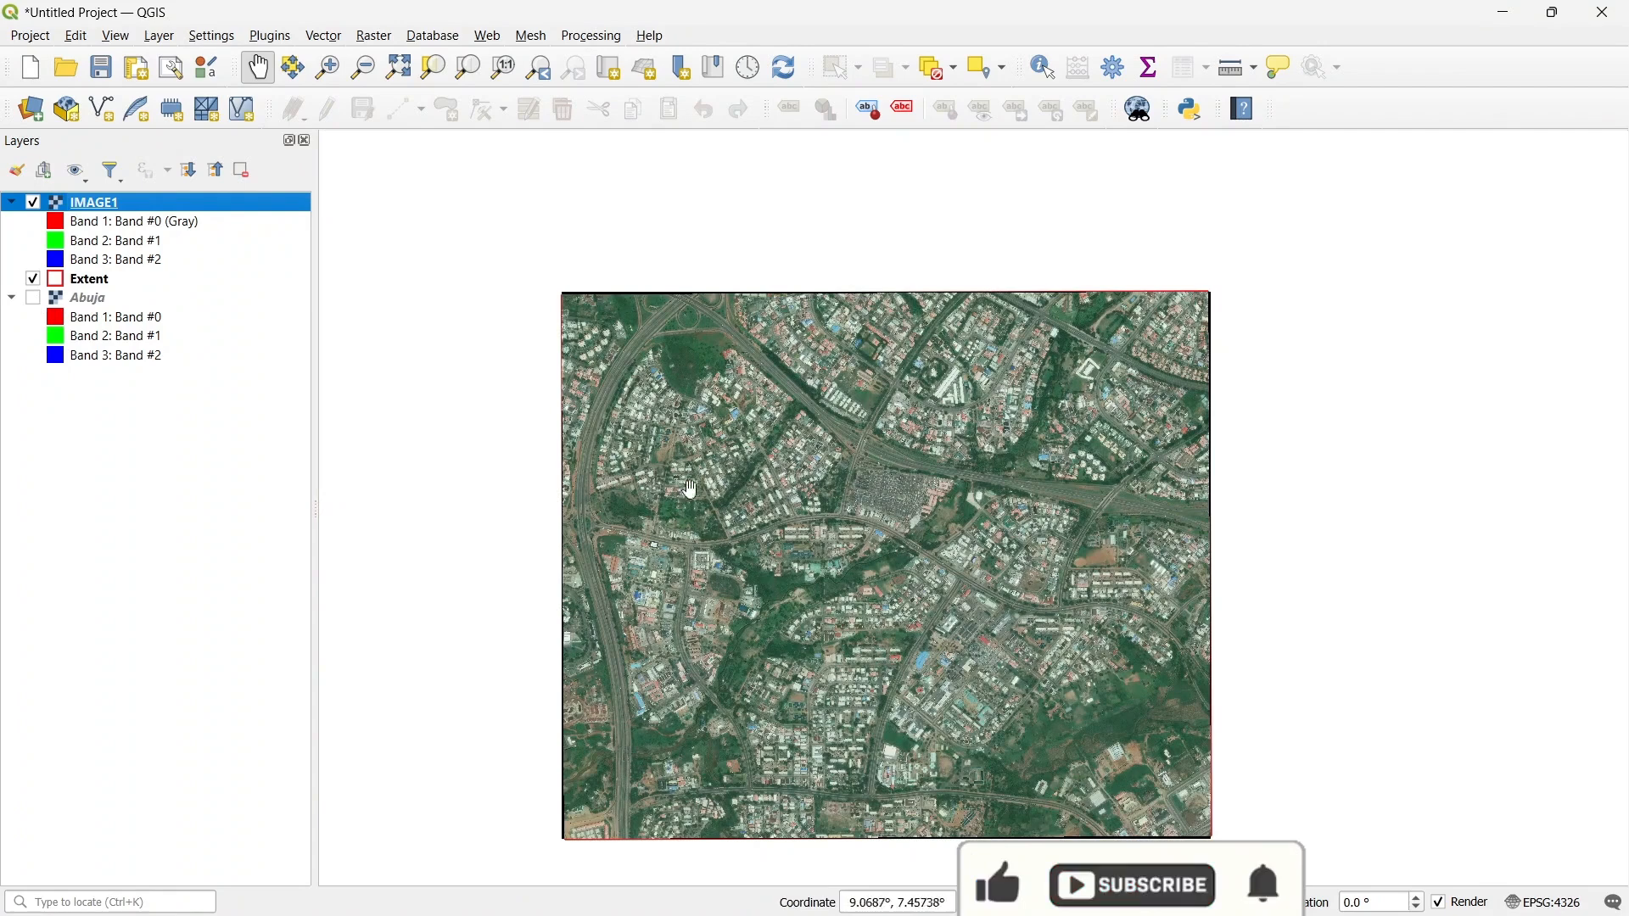
pyautogui.moveTo(919, 522); pyautogui.dragTo(952, 473)
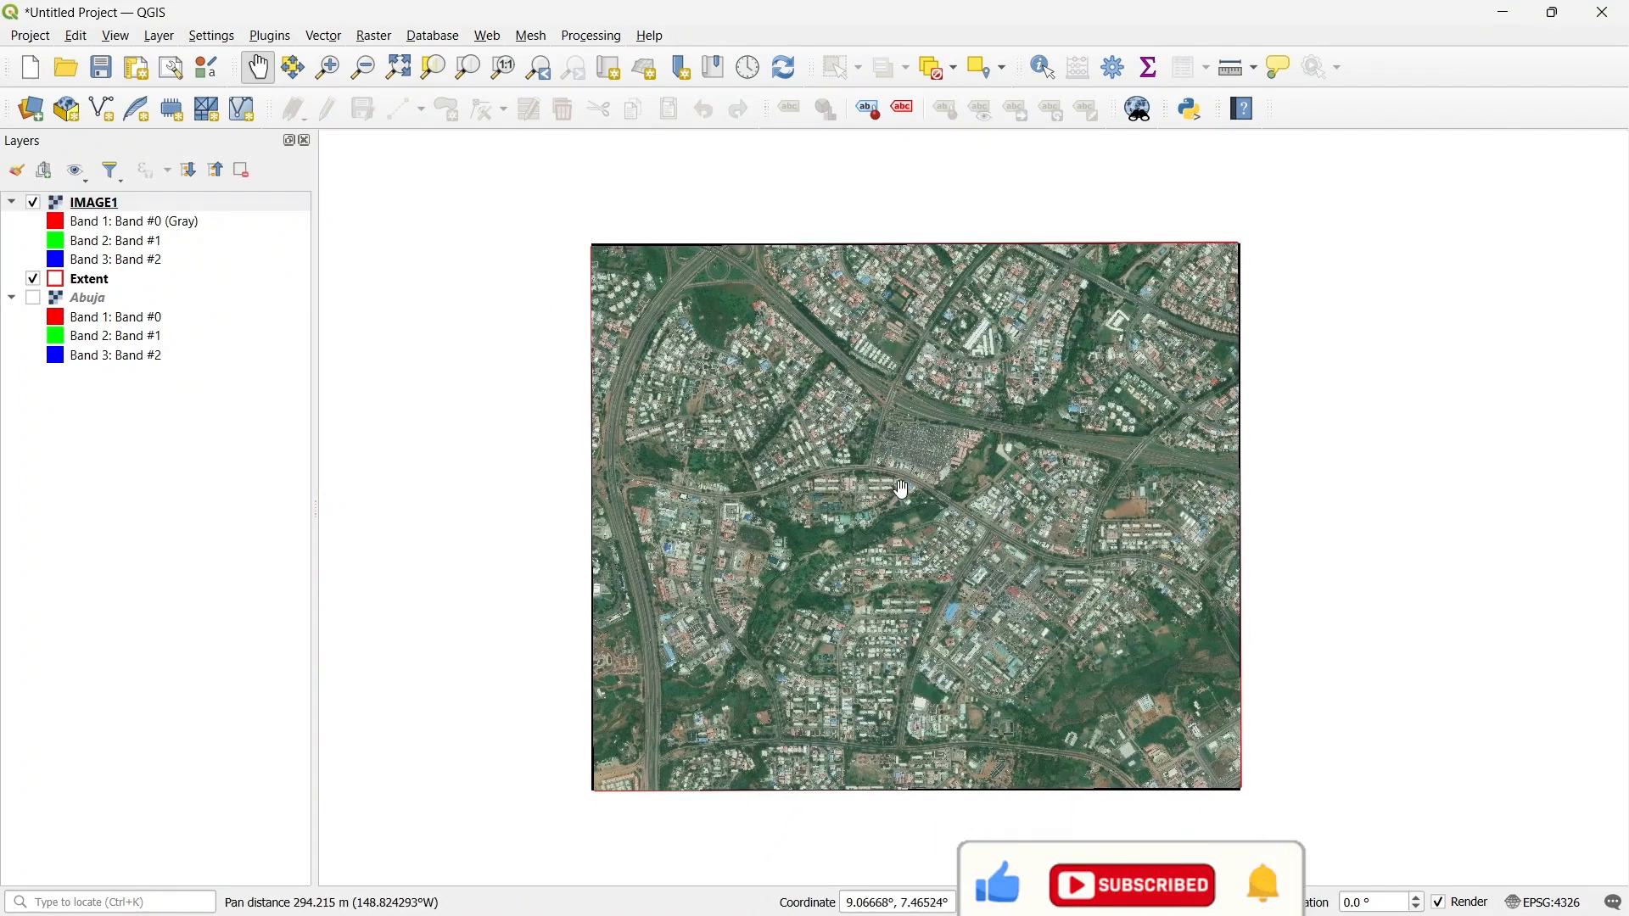
pyautogui.scroll(3, 930, 432)
pyautogui.scroll(-3, 930, 433)
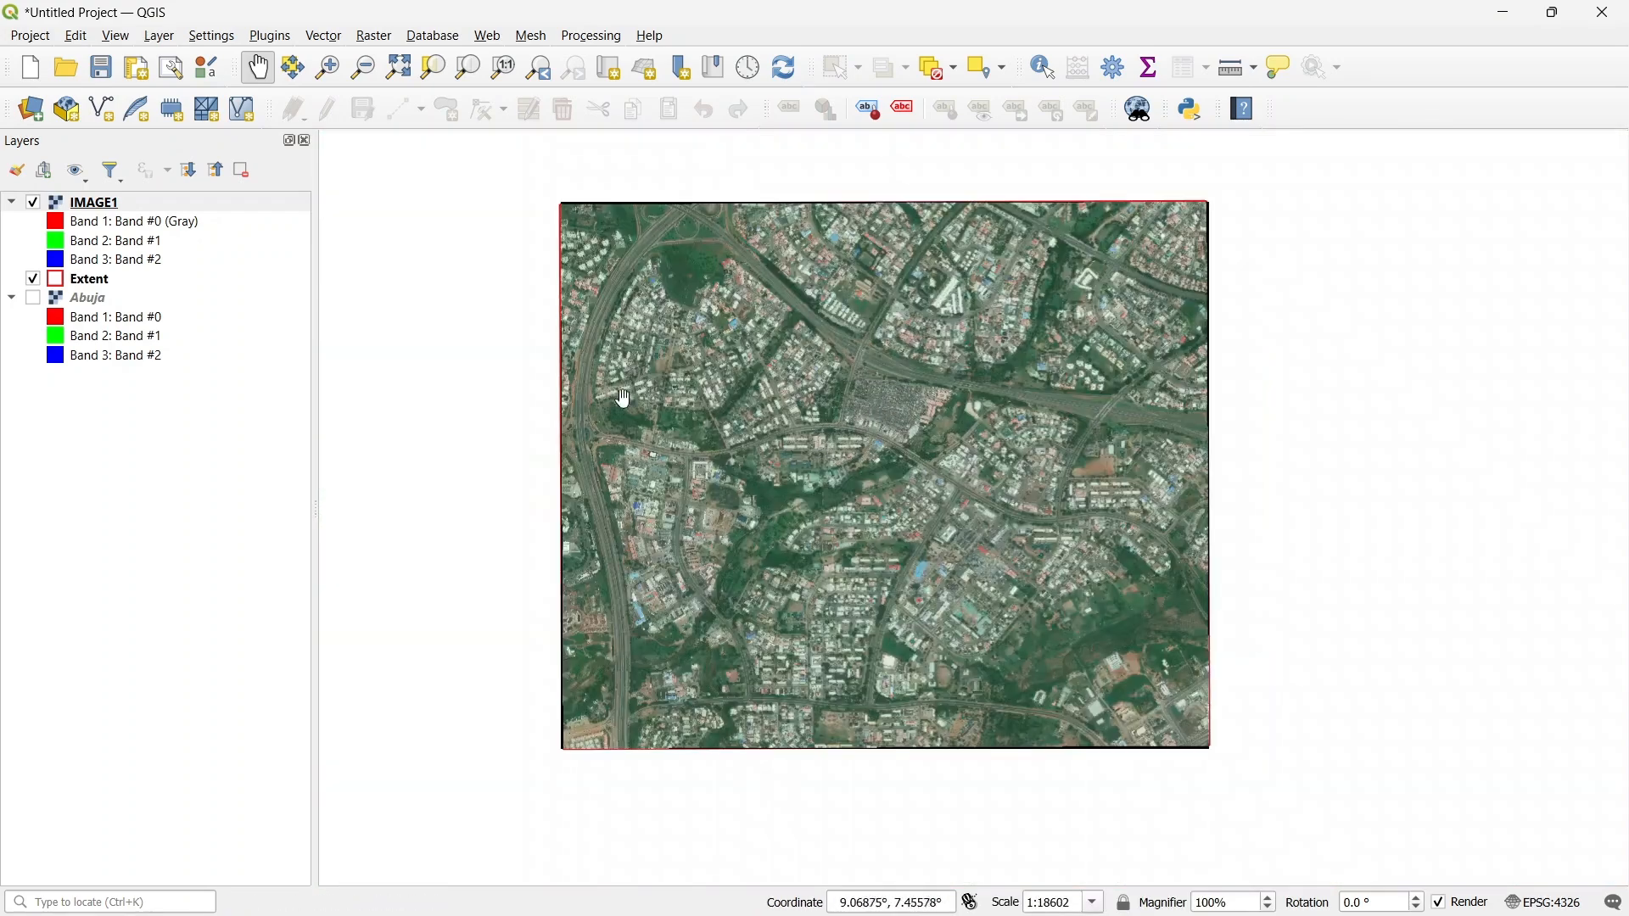
pyautogui.click(34, 298)
pyautogui.click(34, 299)
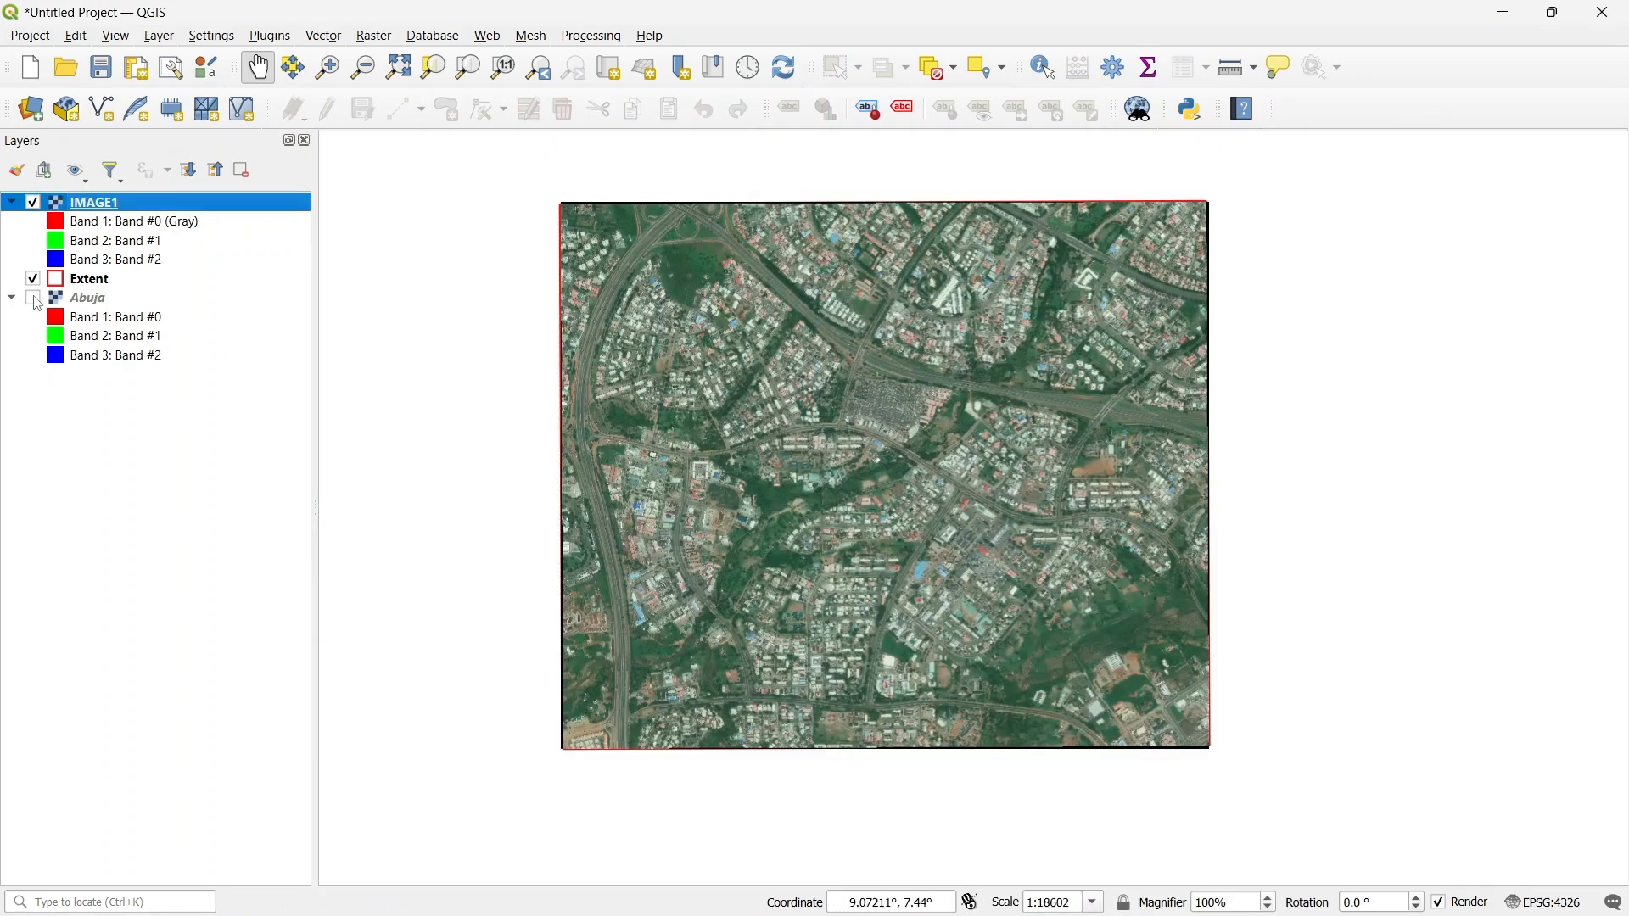
# - Hide the Extent layer and show the Abuja layer again to compare the IMAGE1 clip with the full imagery
pyautogui.click(34, 280)
pyautogui.scroll(-1, 842, 382)
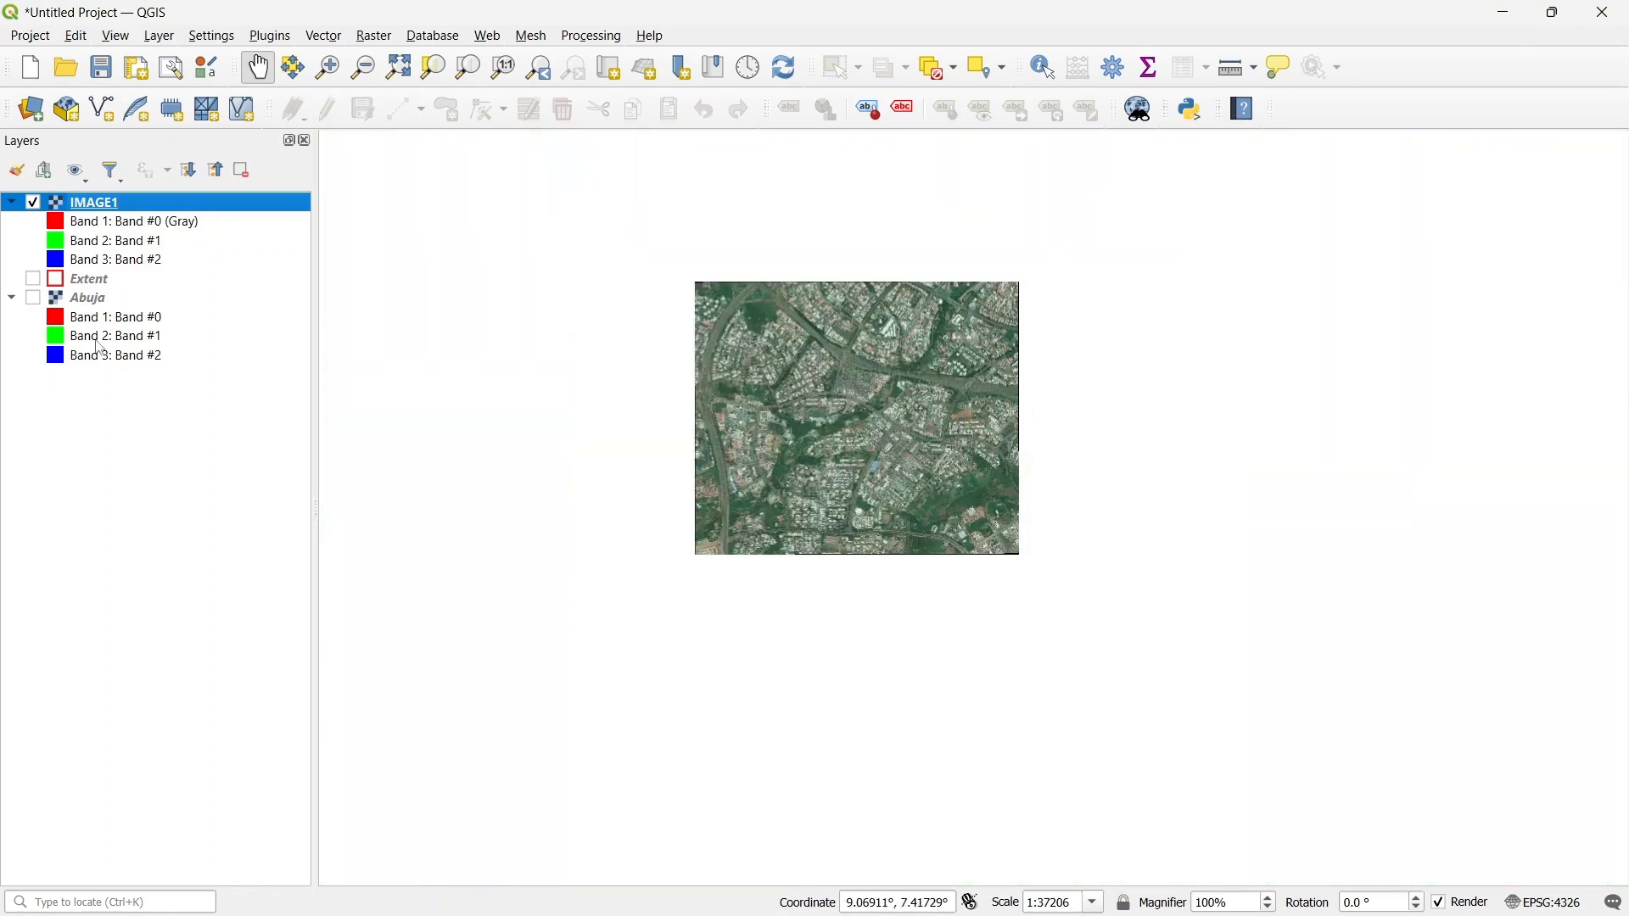
pyautogui.click(34, 299)
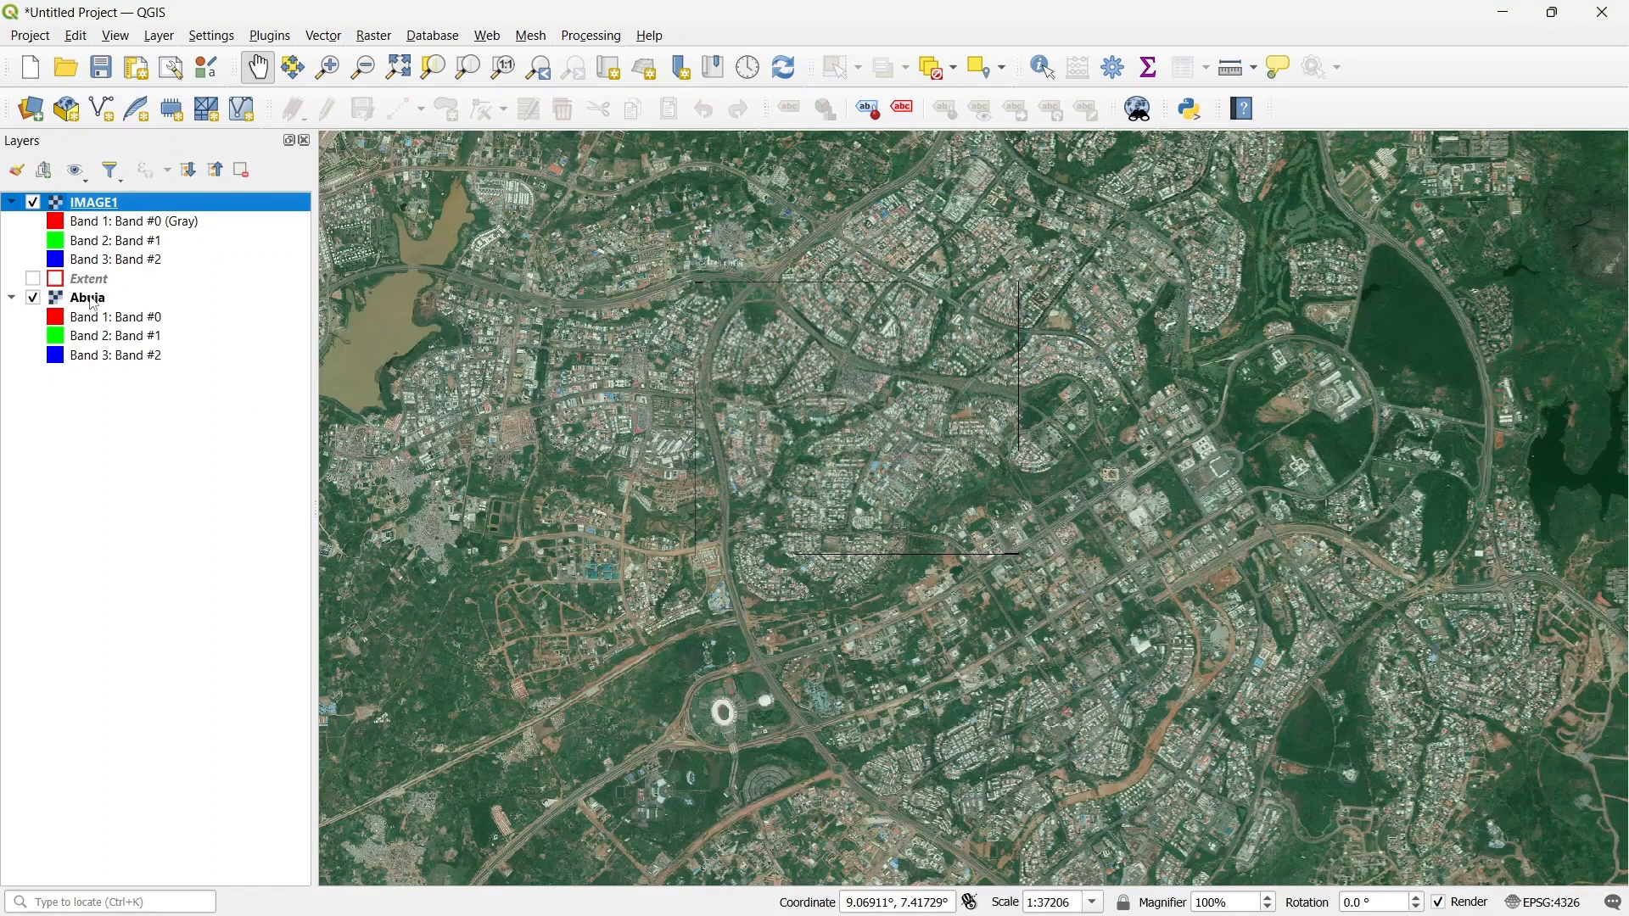
pyautogui.scroll(-1, 806, 352)
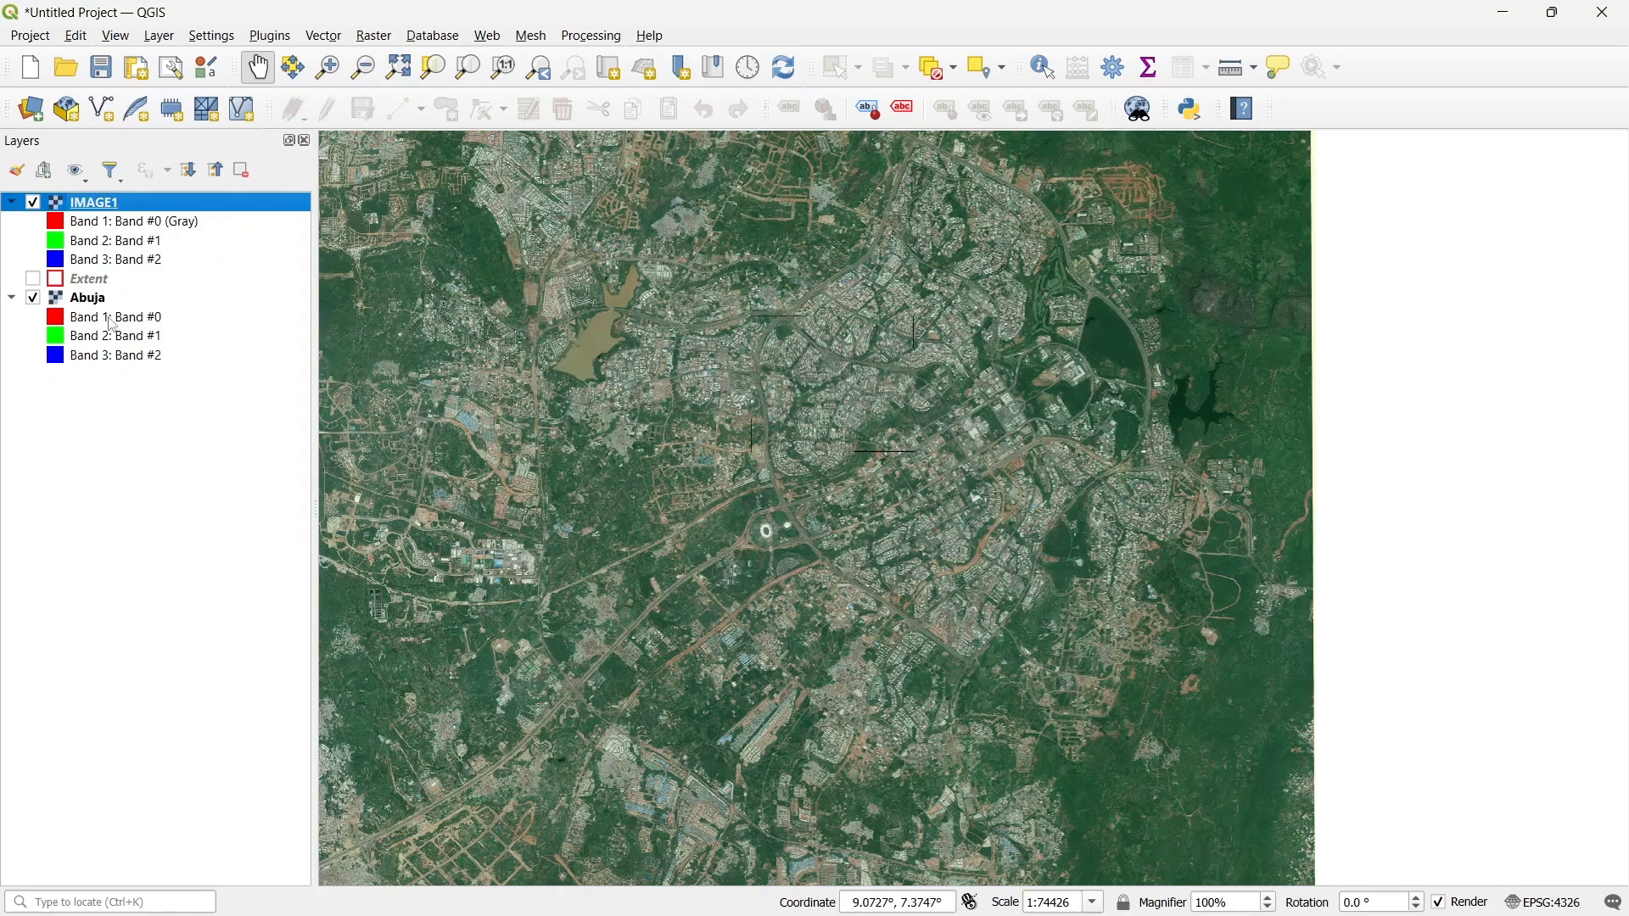